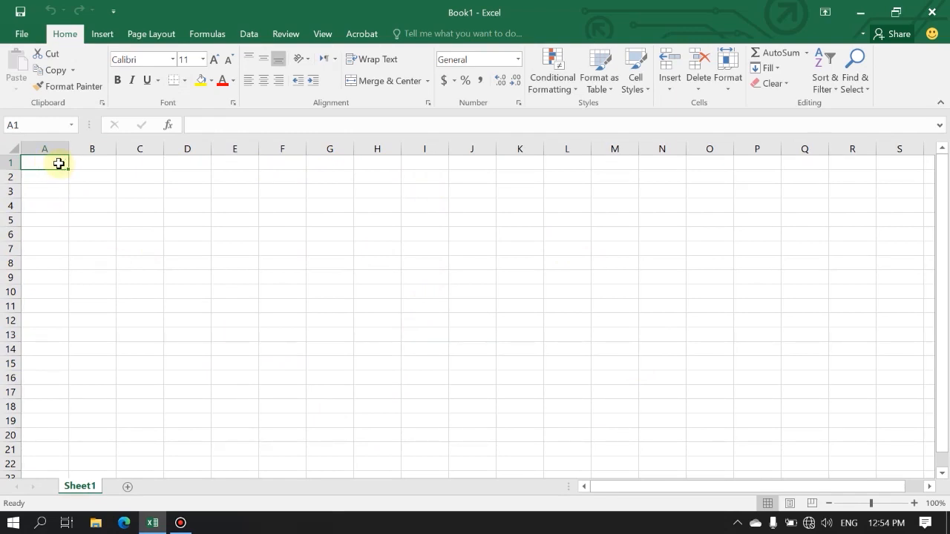
Jump from cell A1 to the sheet's last row, then to its last column, returning to A1 each time.
click(296, 274)
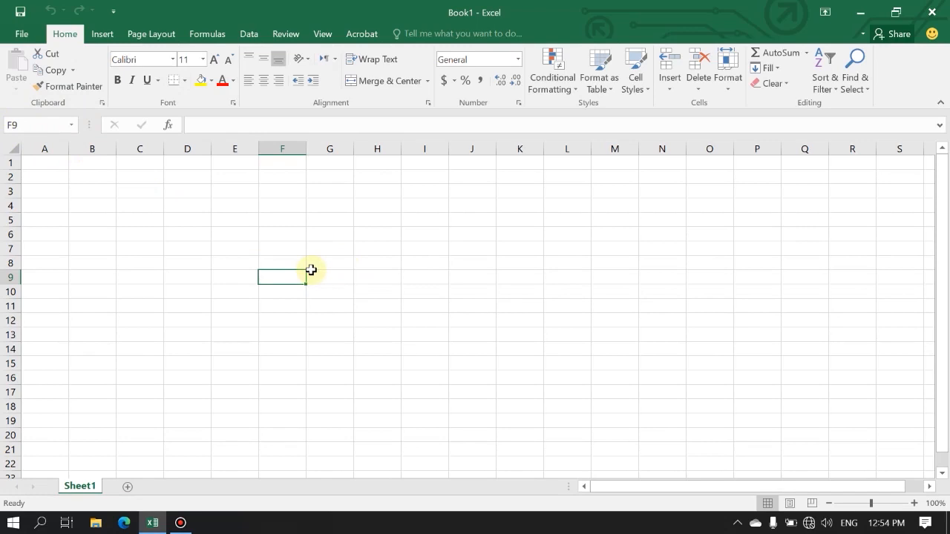
click(48, 164)
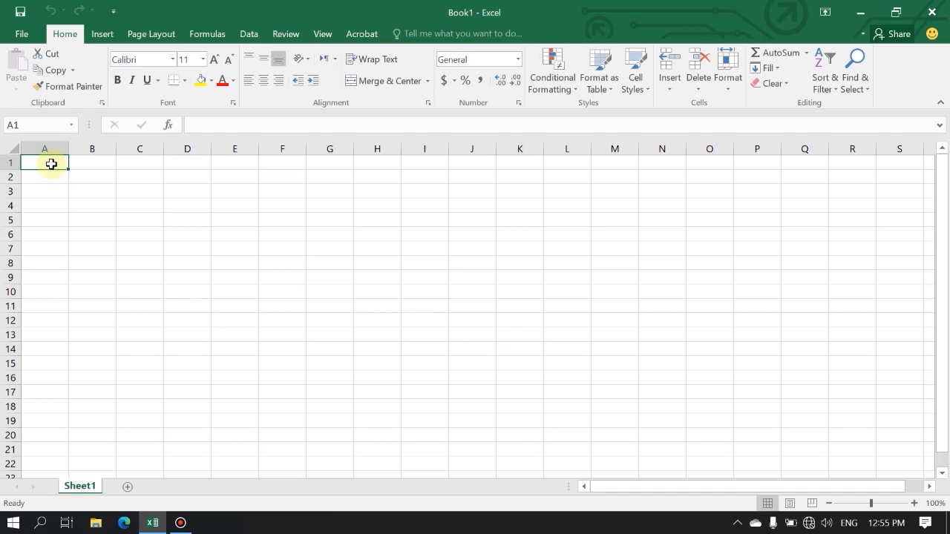
key(ctrl+Down)
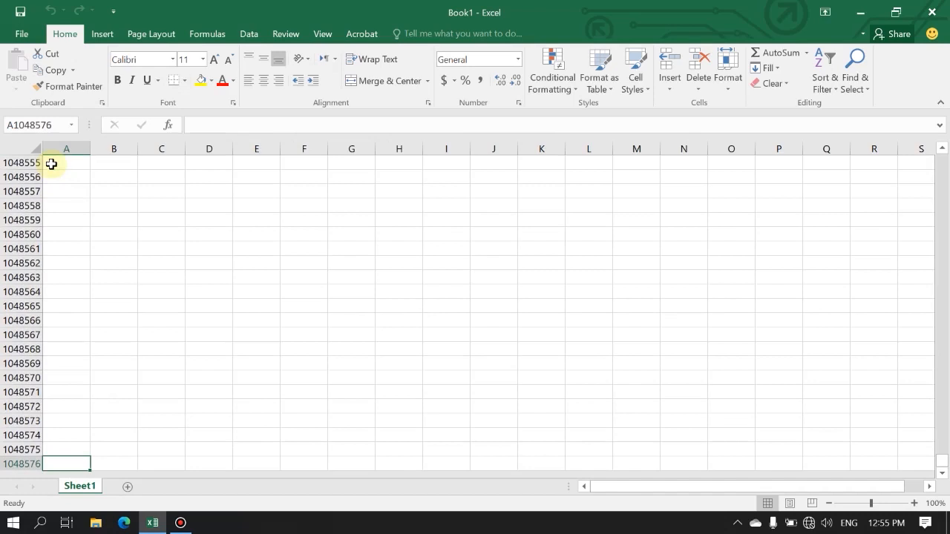
scroll(48, 462, down, 3)
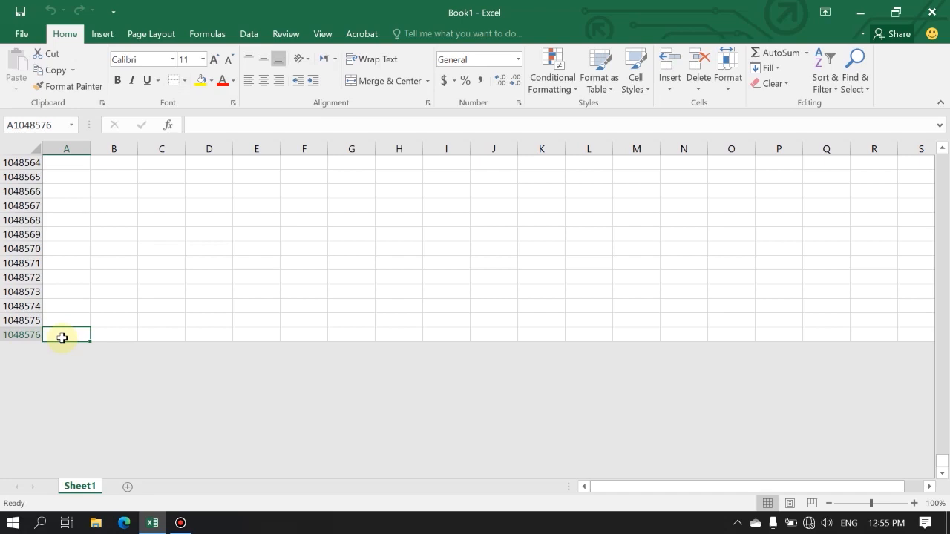
key(ctrl+Up)
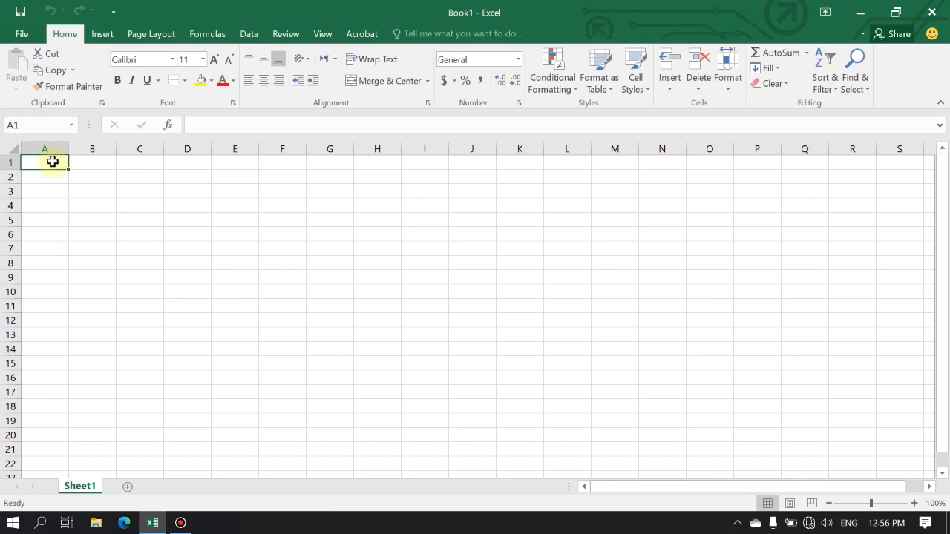
key(ctrl+Right)
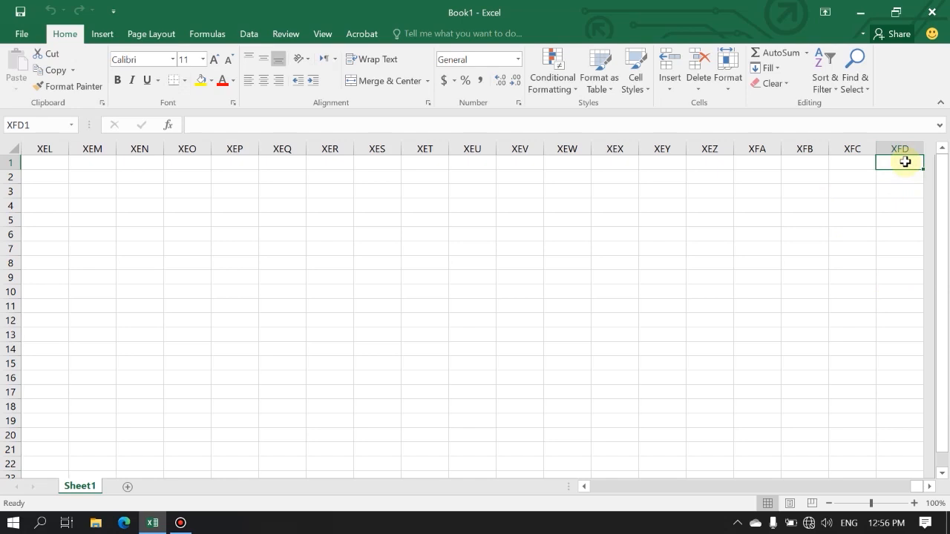
key(ctrl+Left)
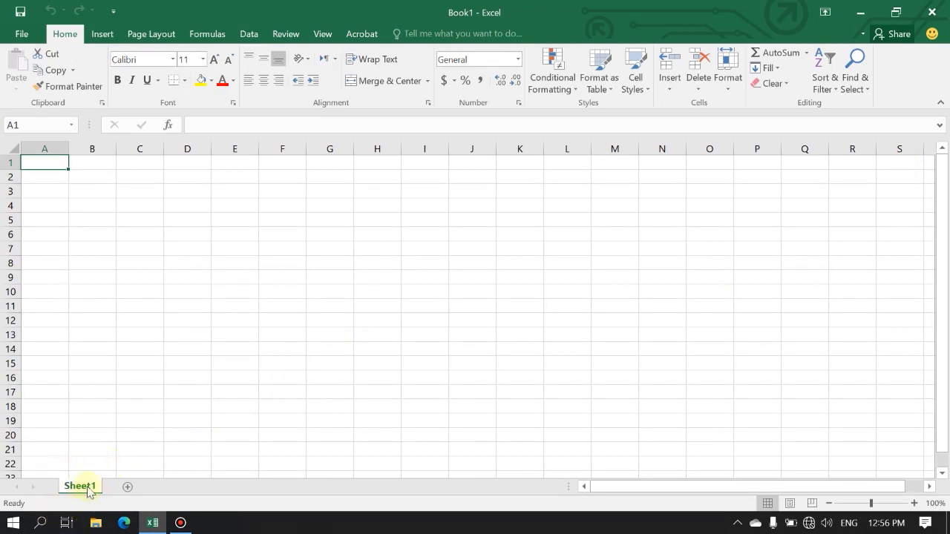
Add two new worksheets to the workbook and switch through Sheet1, Sheet2 and Sheet3.
click(128, 488)
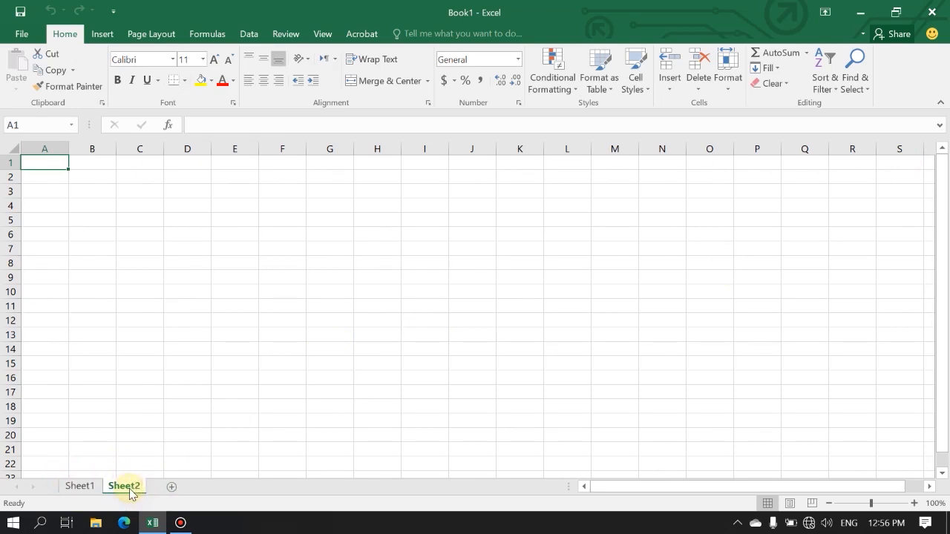
click(171, 487)
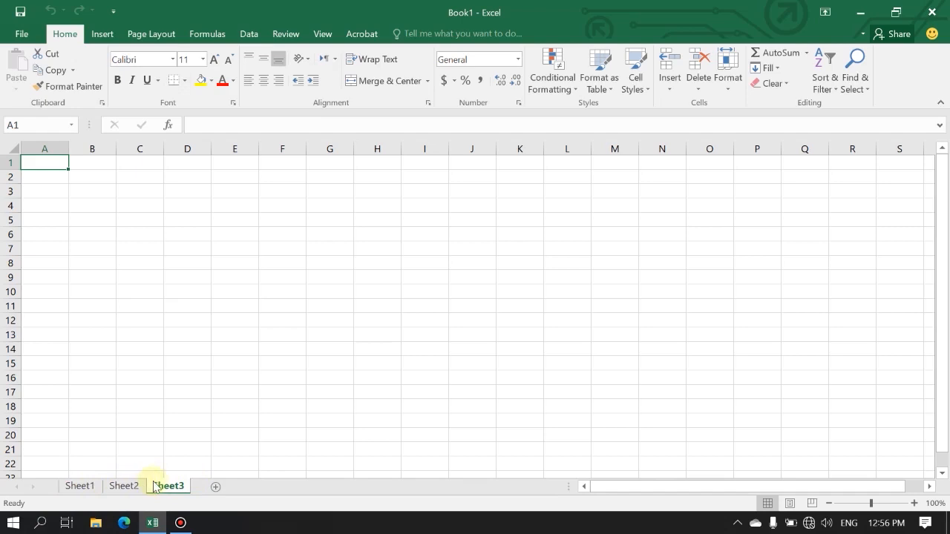
click(79, 487)
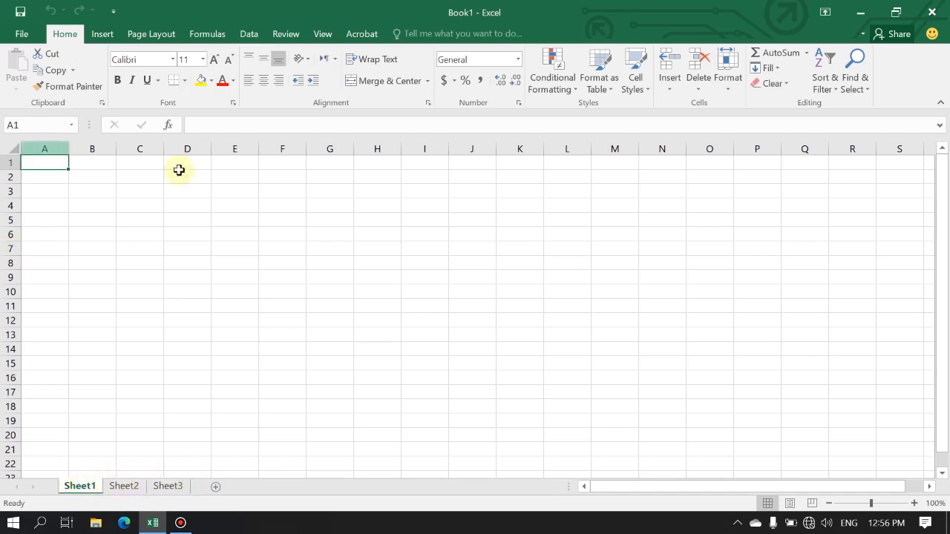
click(123, 486)
click(167, 487)
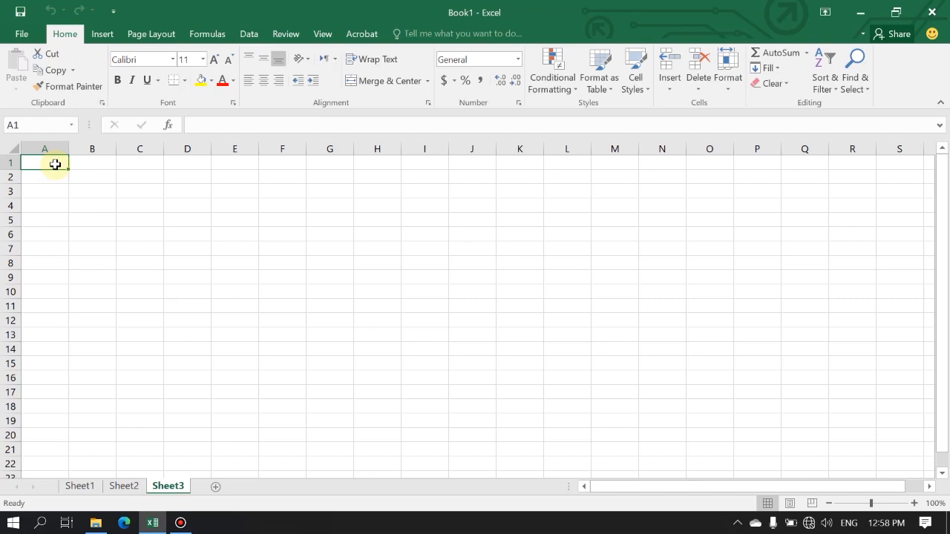
Enter the title LAPORAN AKHIR in cell E3 of Sheet3.
click(241, 192)
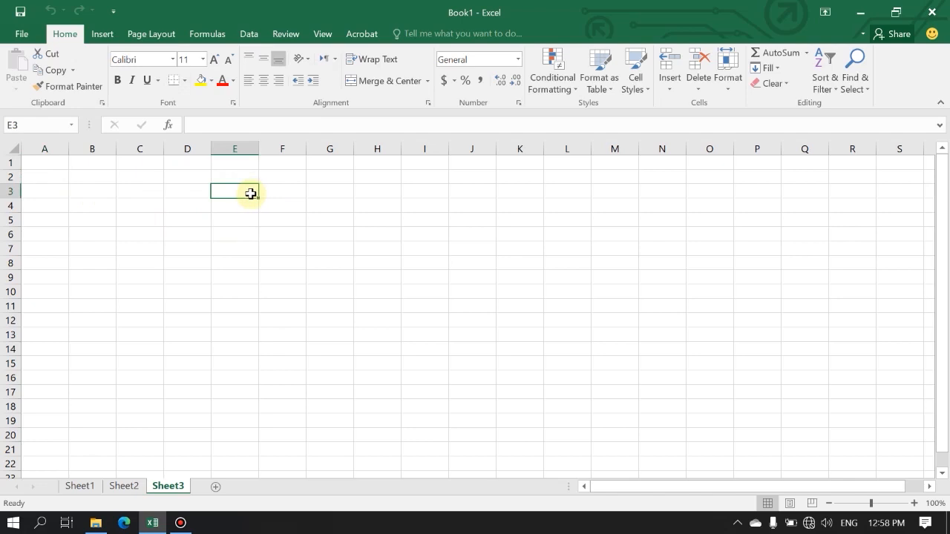
text(LAPORAN)
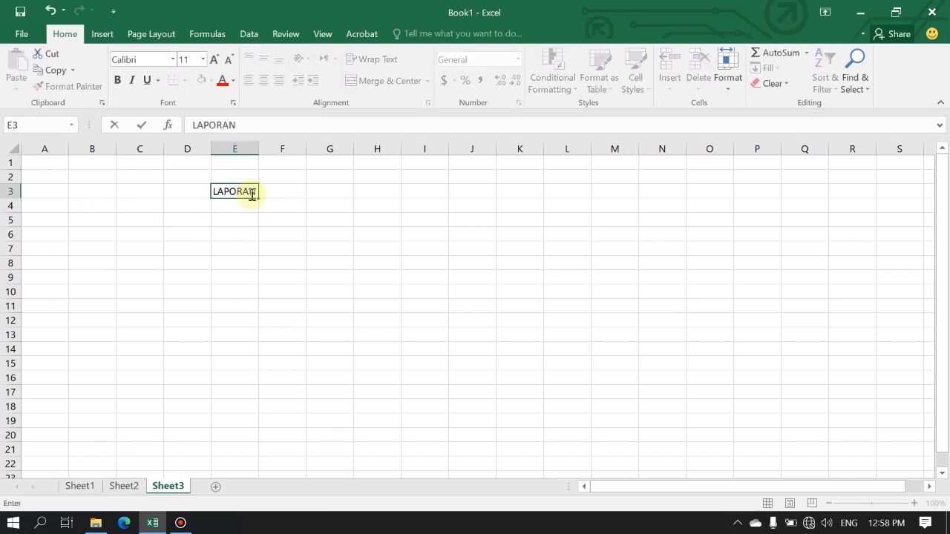
text( AKHIR)
key(Return)
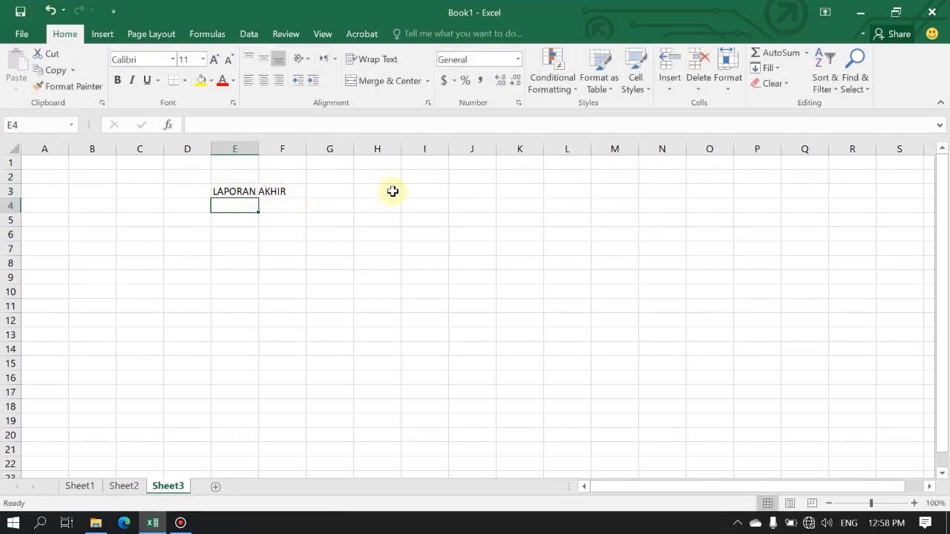
Merge and center the LAPORAN AKHIR title across cells E3 to N3.
click(228, 192)
drag(228, 192, 660, 192)
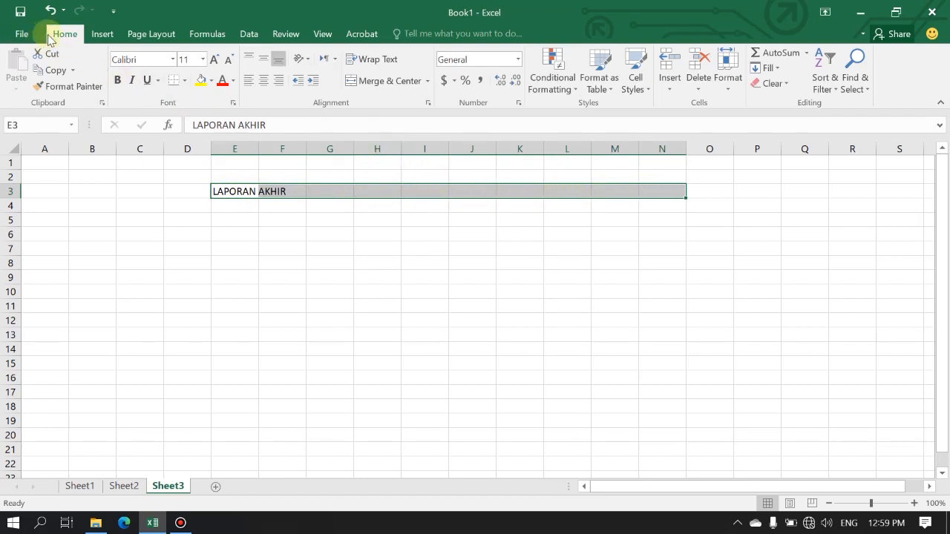
click(391, 83)
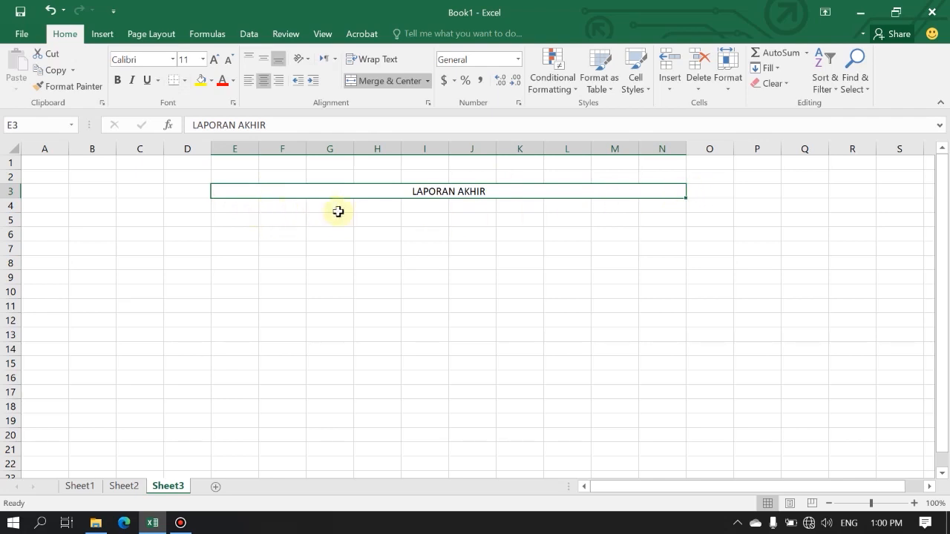
Enter NAMA MAHASISWA in cell E5 and merge and center it with cell E6 below.
click(243, 221)
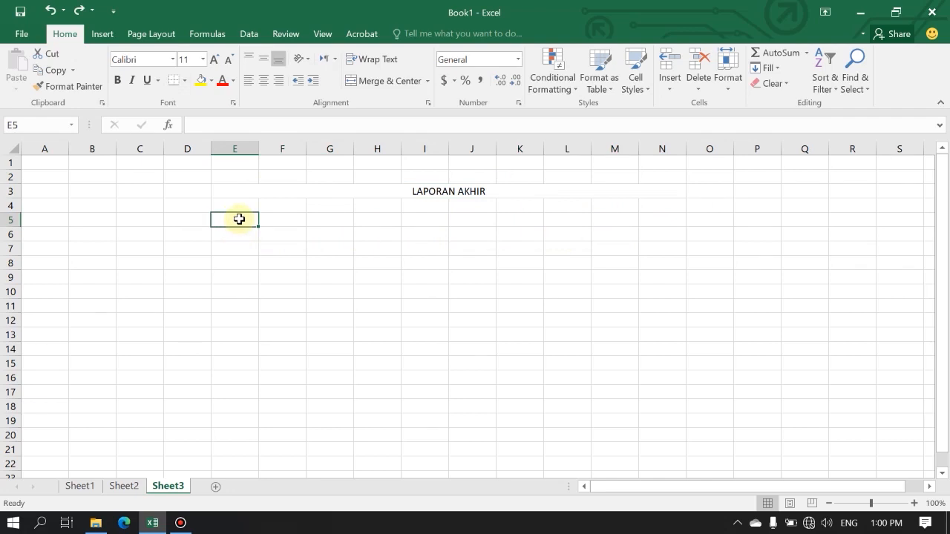
text(NAMA MAHASISWA)
key(Return)
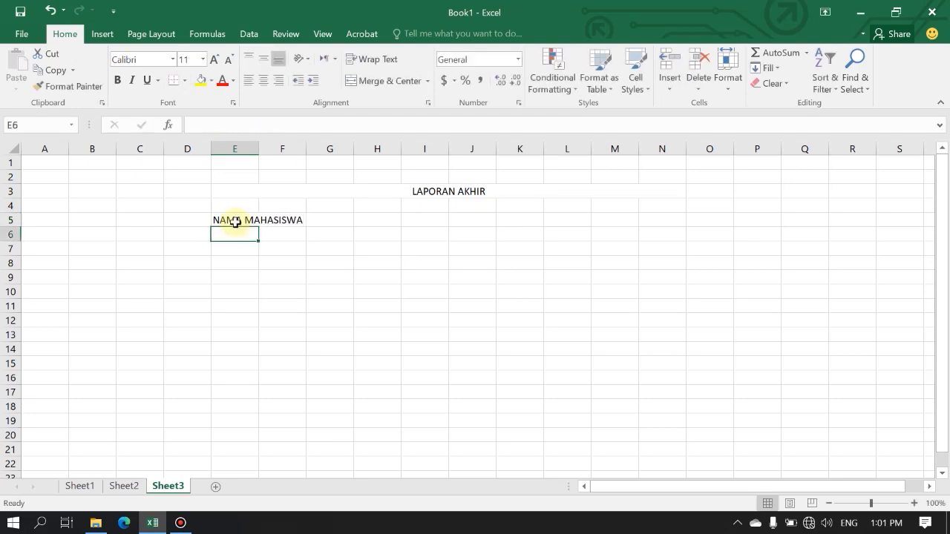
mouse_move(236, 219)
mouse_down()
mouse_move(482, 219)
mouse_move(227, 218)
mouse_move(244, 221)
mouse_move(236, 234)
mouse_up()
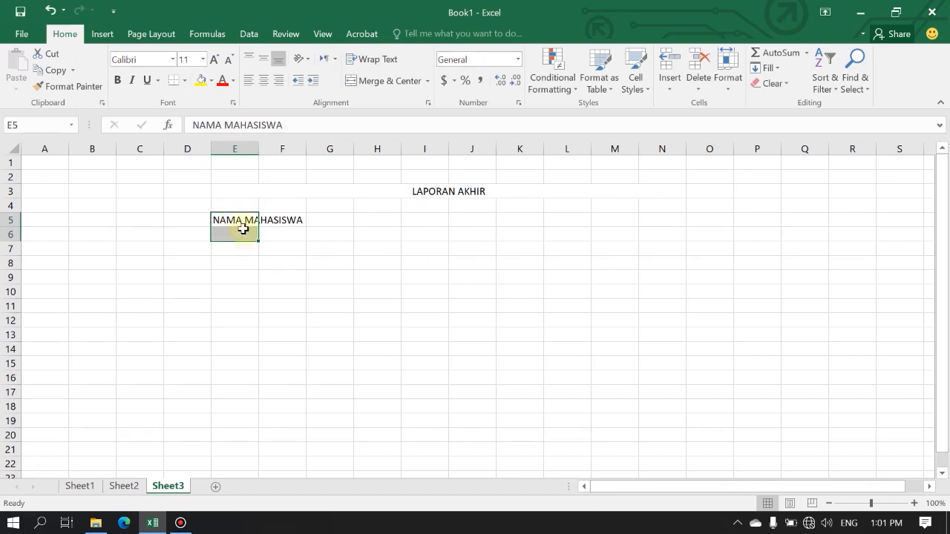
click(382, 81)
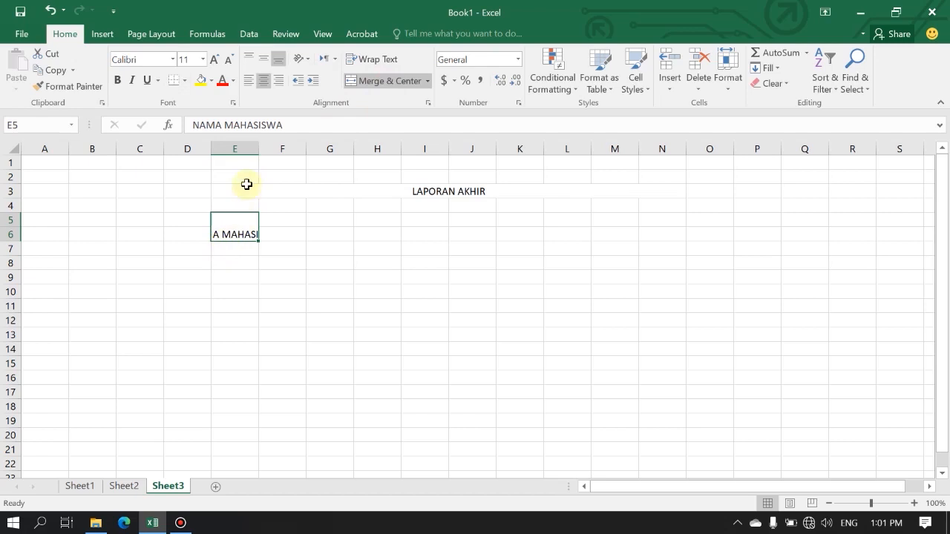
Auto-fit column E to the NAMA MAHASISWA label and align the merged cell's text vertically to the middle.
double_click(258, 148)
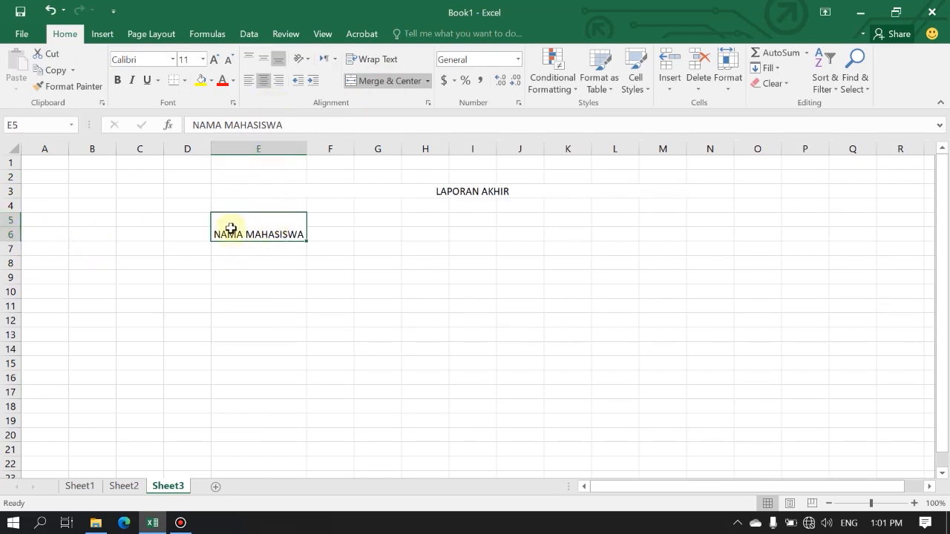
click(261, 60)
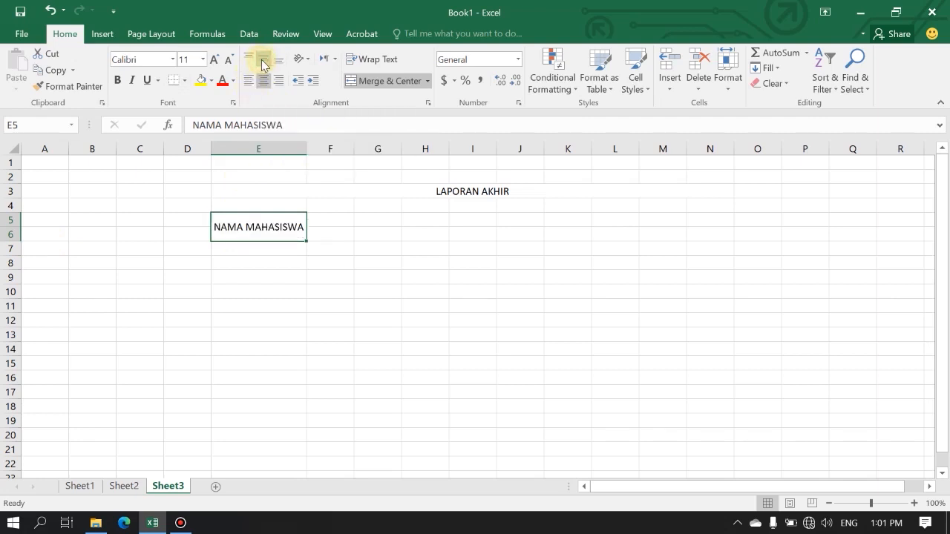
click(327, 290)
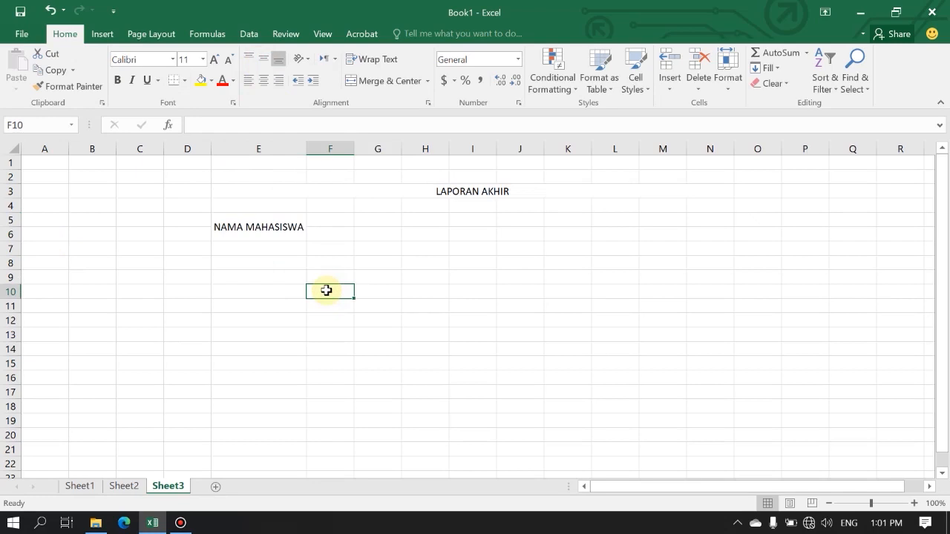
Enter the numbers 1, 2 and 3 in cells A1 to A3.
click(49, 164)
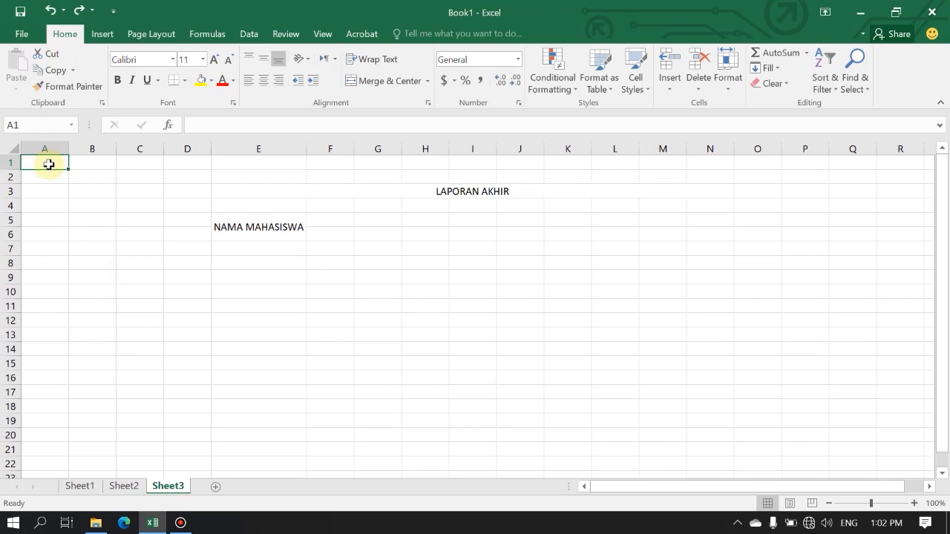
text(1)
key(Return)
text(2)
key(Return)
text(3)
key(Return)
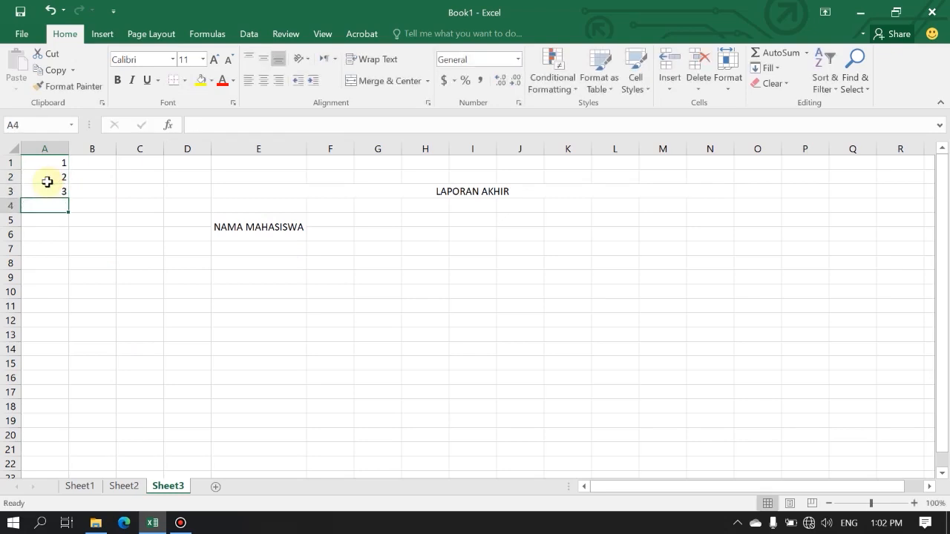
Clear cell A3 and extend the number series from cells A1:A2 down to A10.
key(Up)
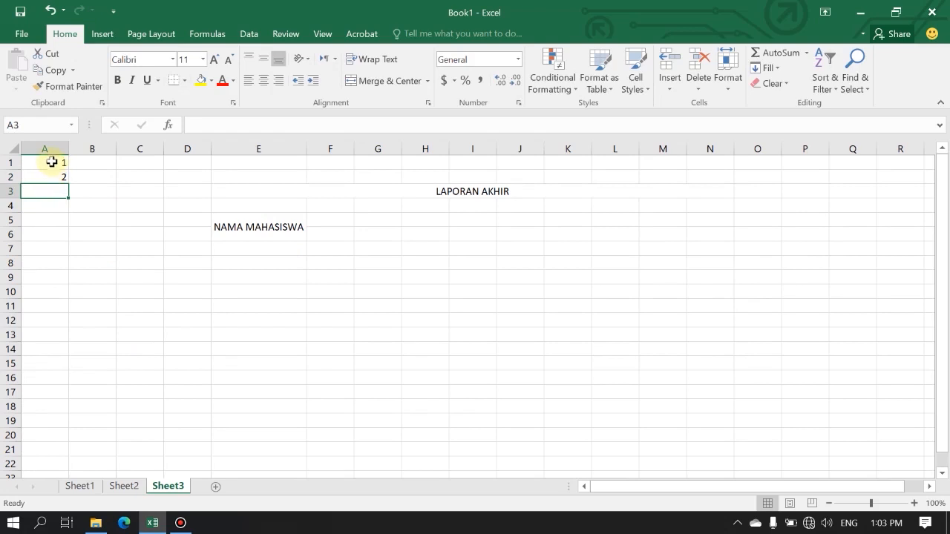
mouse_move(53, 163)
mouse_down()
mouse_move(59, 175)
mouse_move(43, 176)
mouse_up()
ctrl+scroll(31, 177, up, 10)
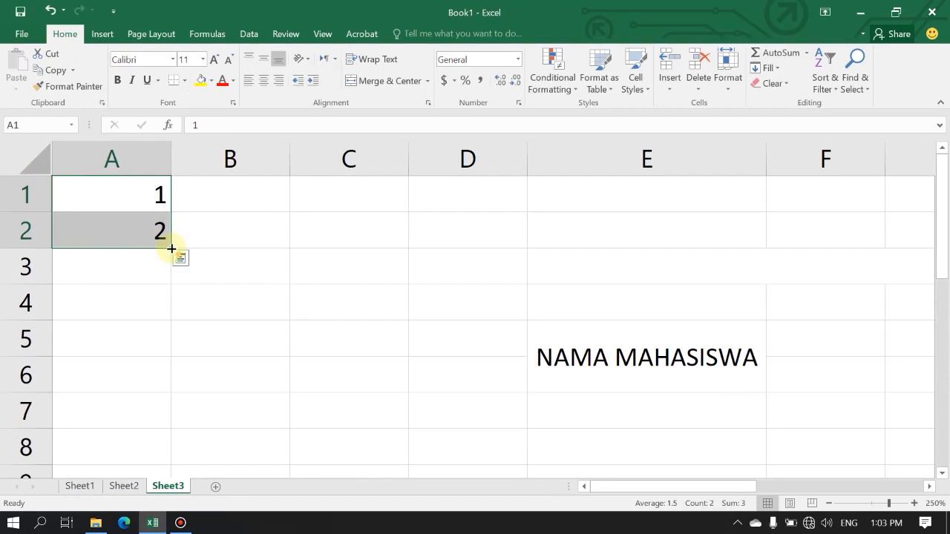
mouse_move(171, 249)
mouse_down()
mouse_move(170, 485)
mouse_move(159, 361)
mouse_up()
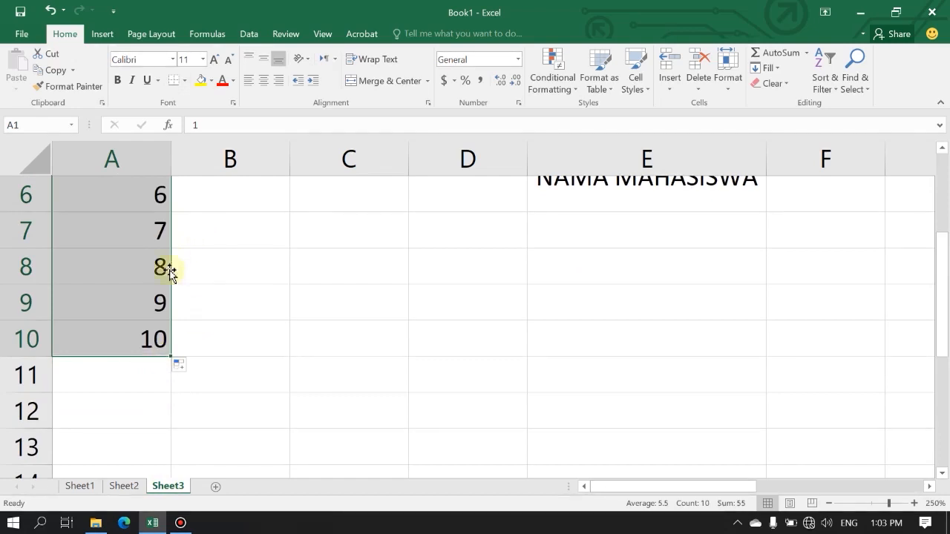
scroll(163, 300, down, 4)
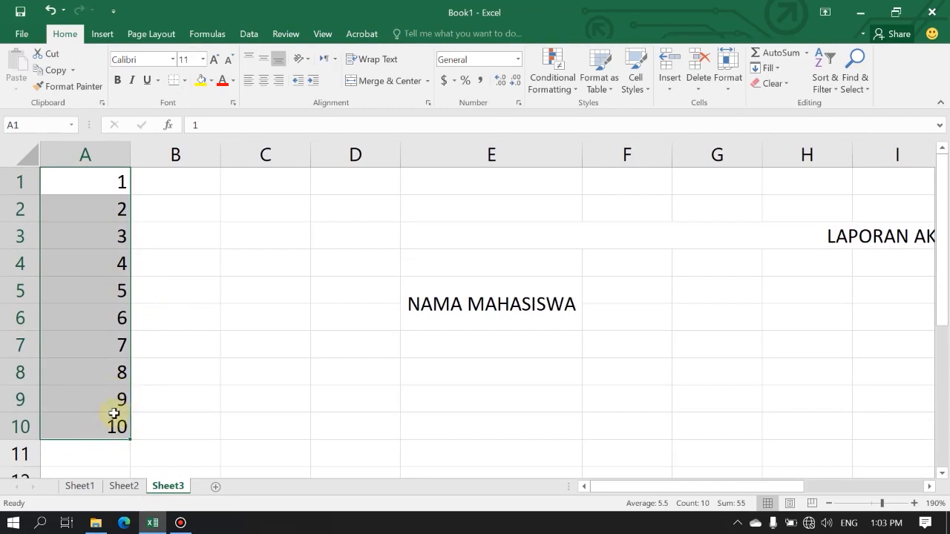
click(264, 185)
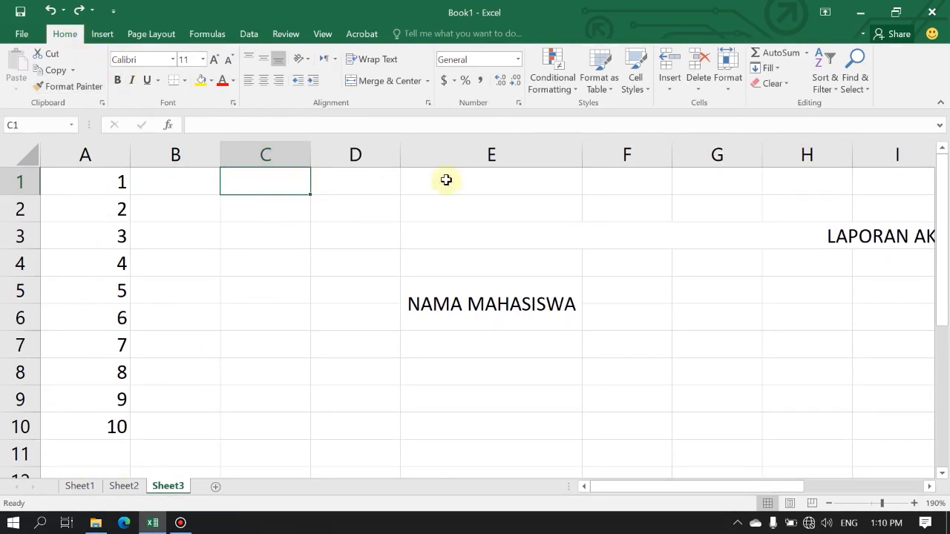
click(767, 67)
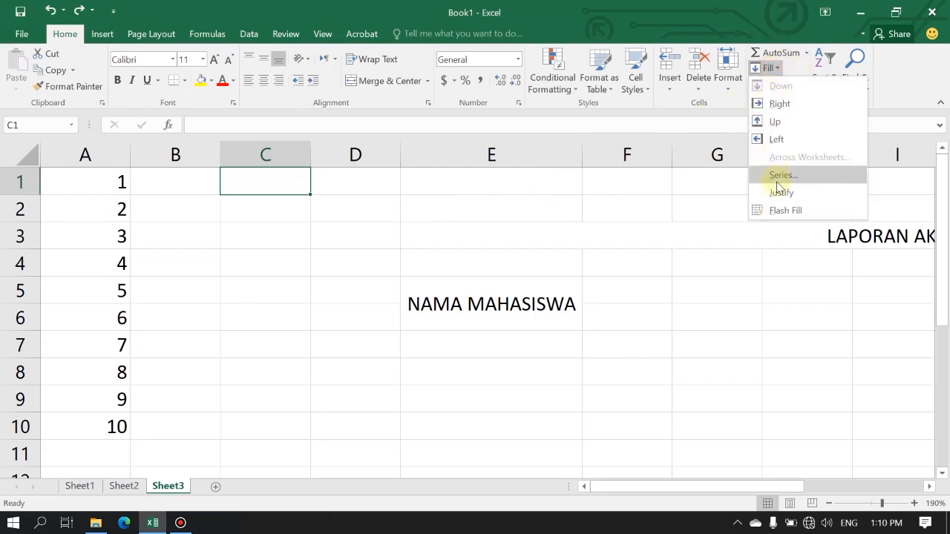
click(278, 189)
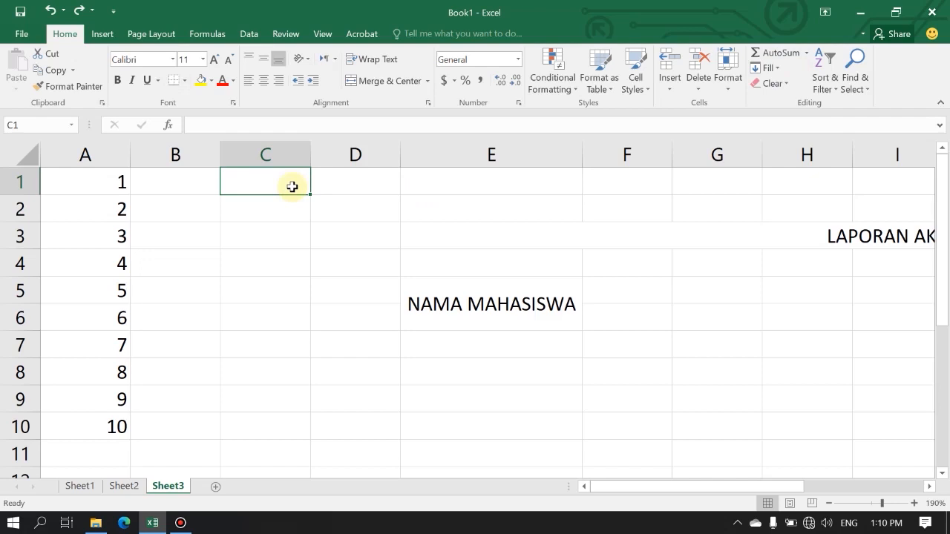
Enter 1 in cell C1 and fill a linear series down column C with step value 1 and stop value 10.
text(1)
key(Return)
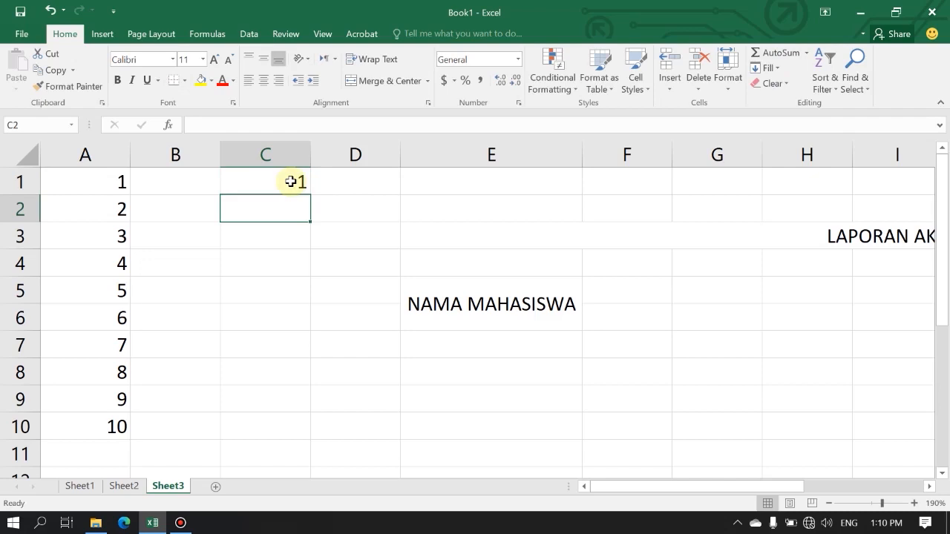
click(291, 181)
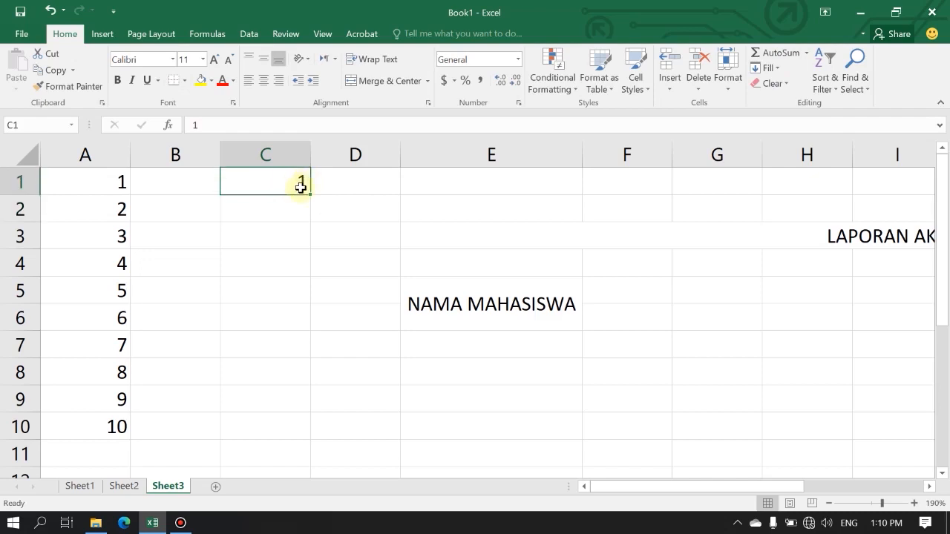
click(768, 68)
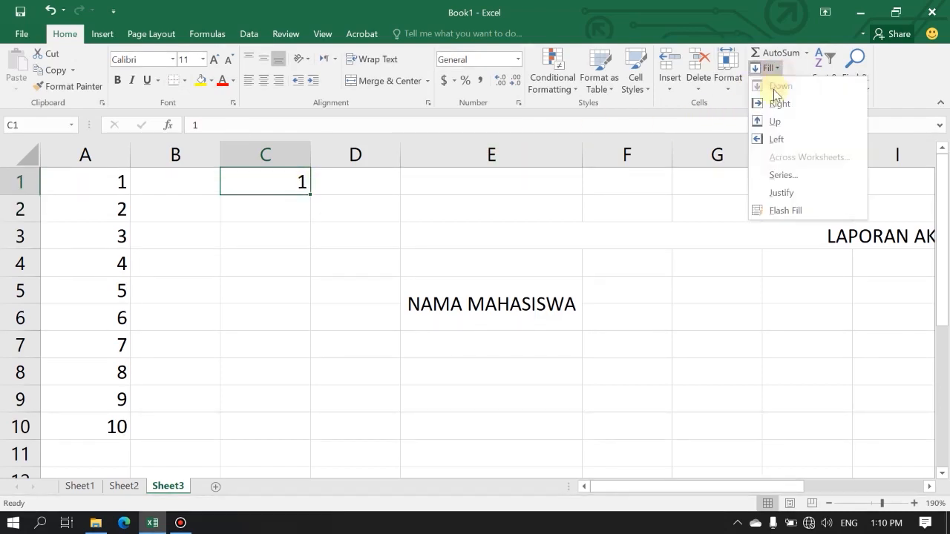
click(775, 178)
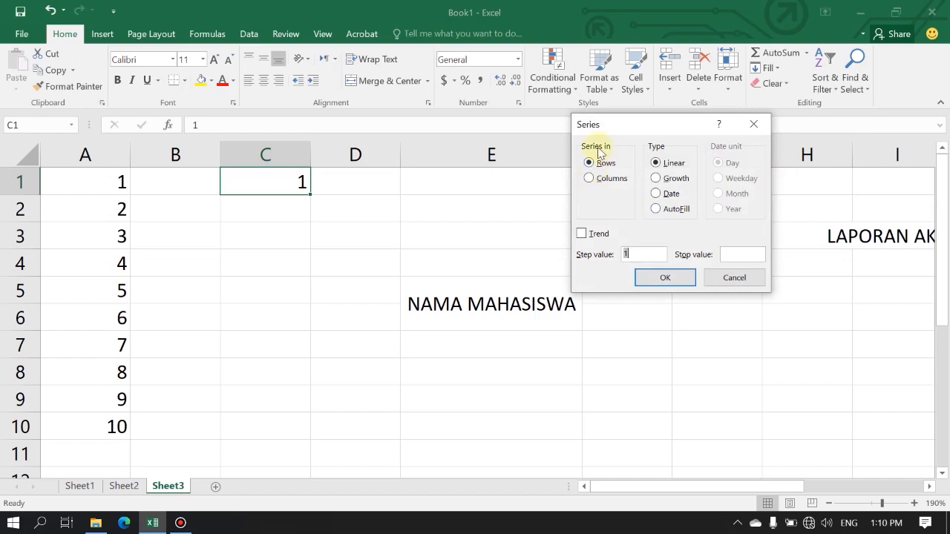
click(609, 180)
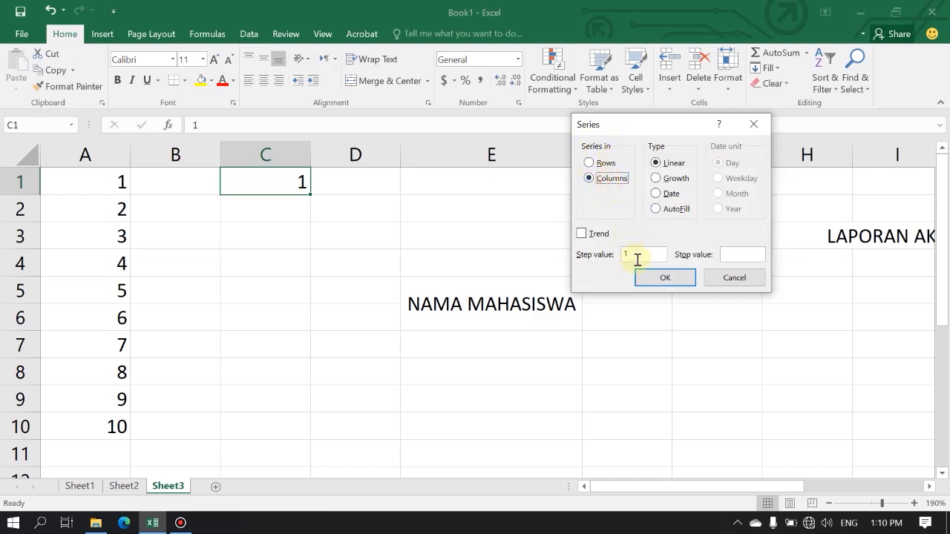
click(733, 255)
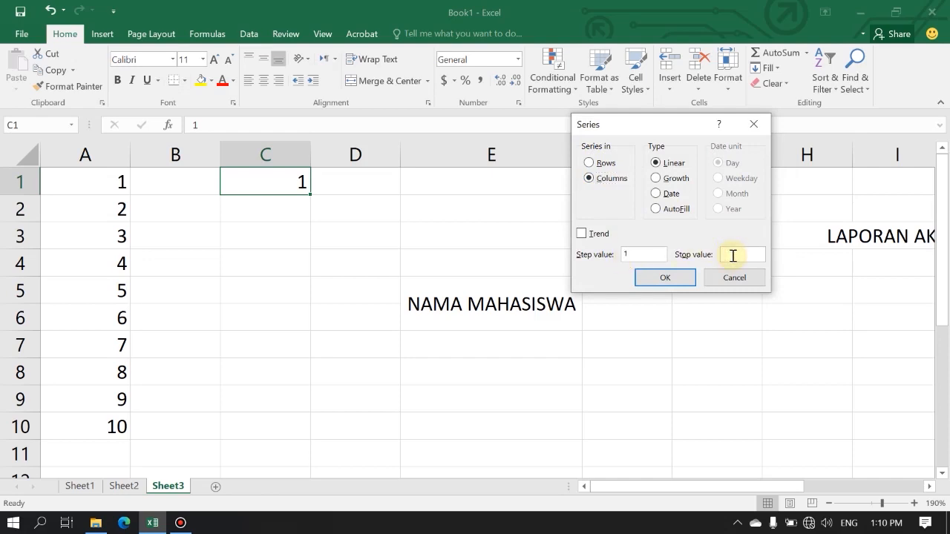
click(666, 280)
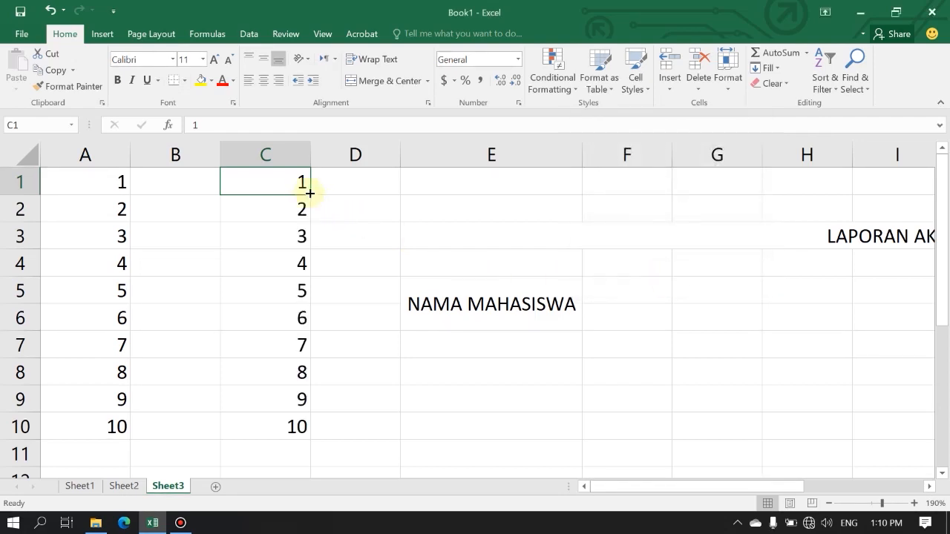
drag(297, 185, 291, 424)
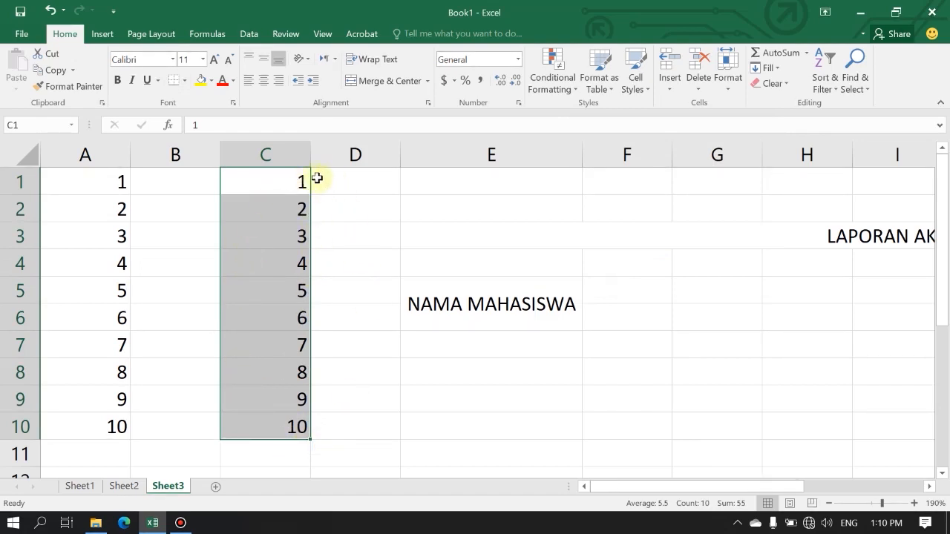
click(283, 424)
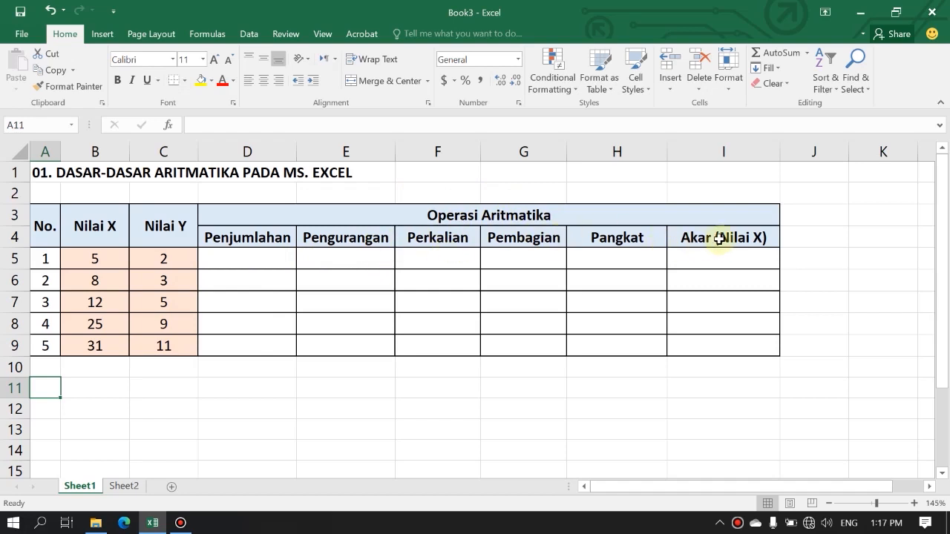
Enter the formula =B5+C5 in cell D5 to add Nilai X and Nilai Y under Penjumlahan.
click(264, 259)
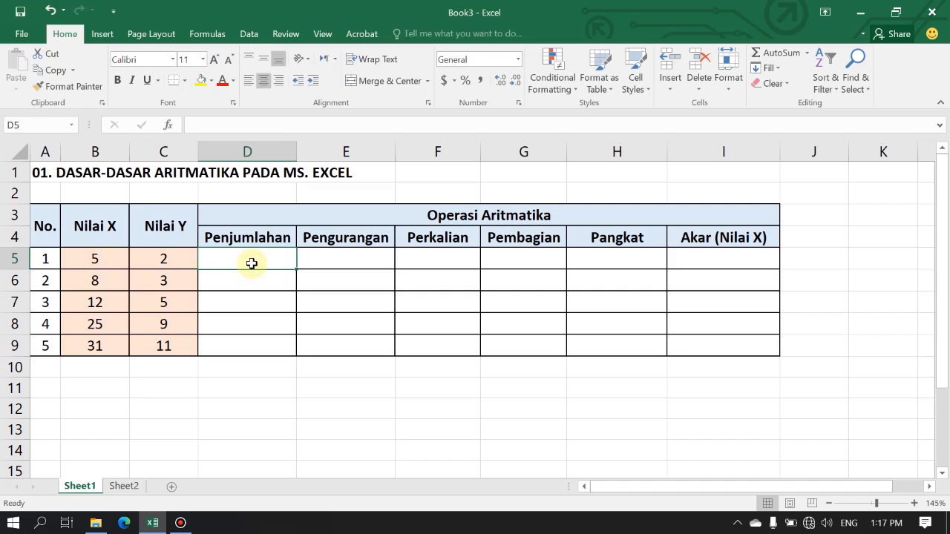
text(=)
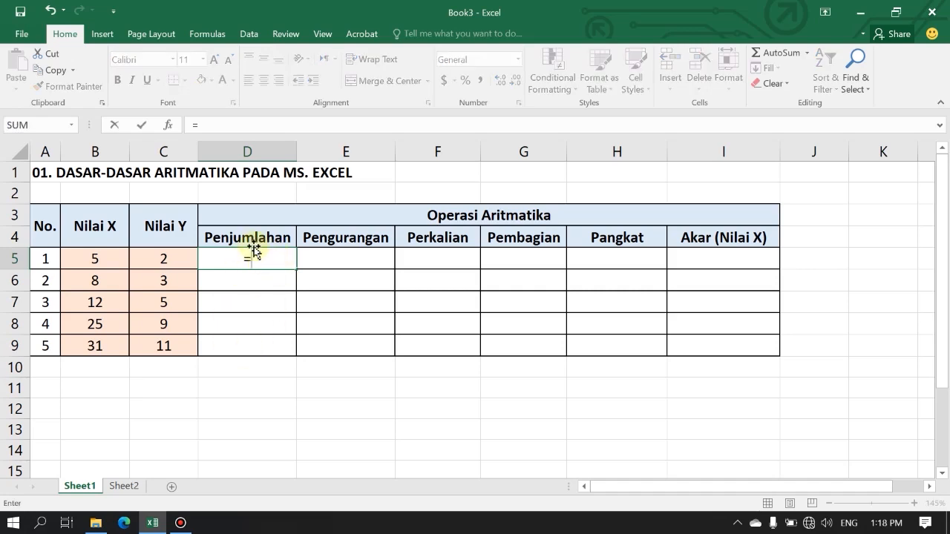
click(105, 261)
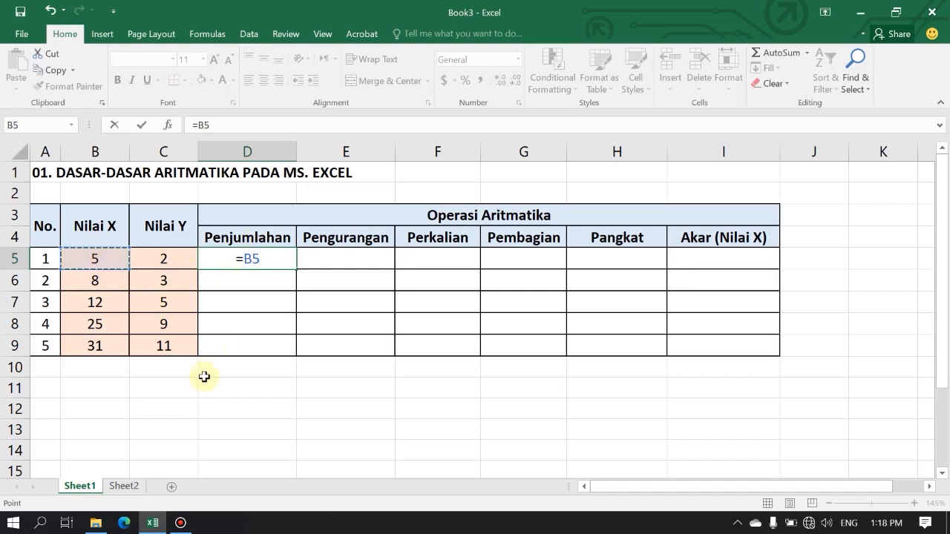
text(+)
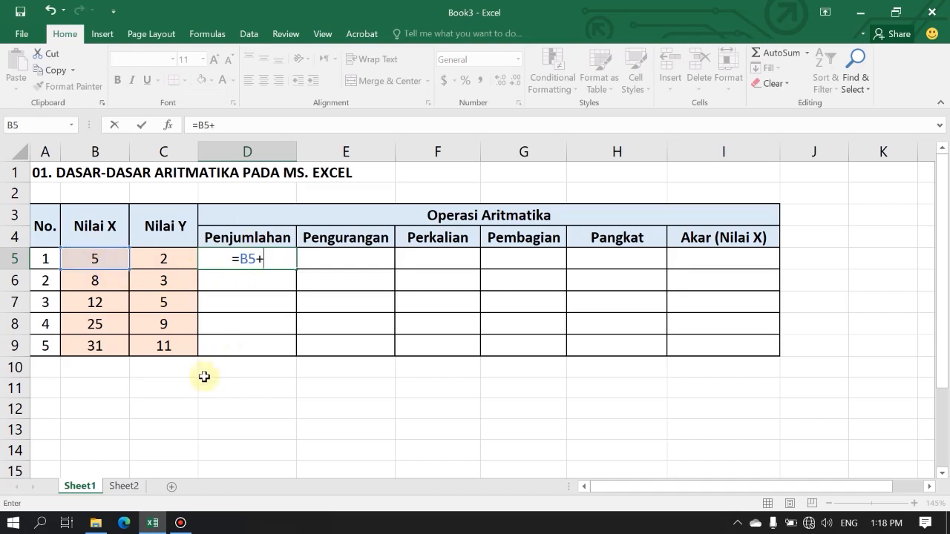
click(180, 257)
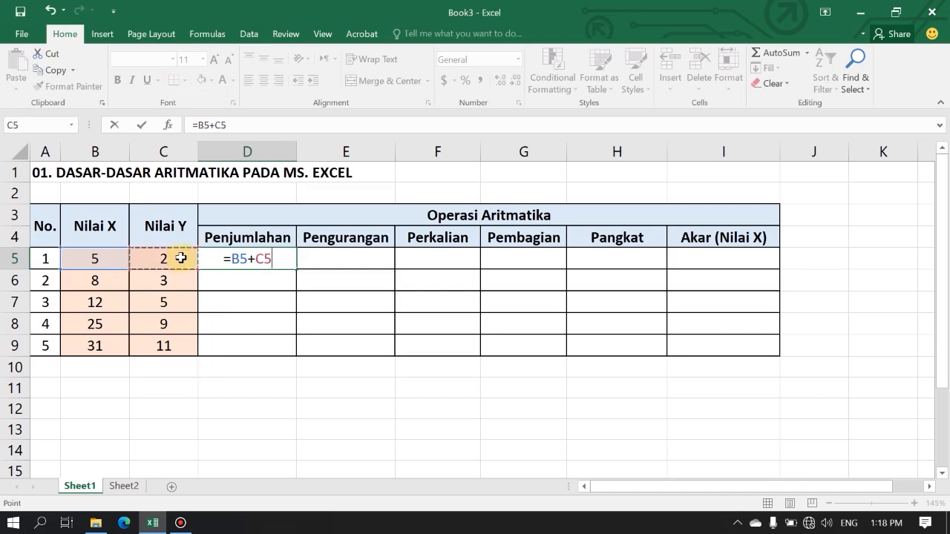
key(Return)
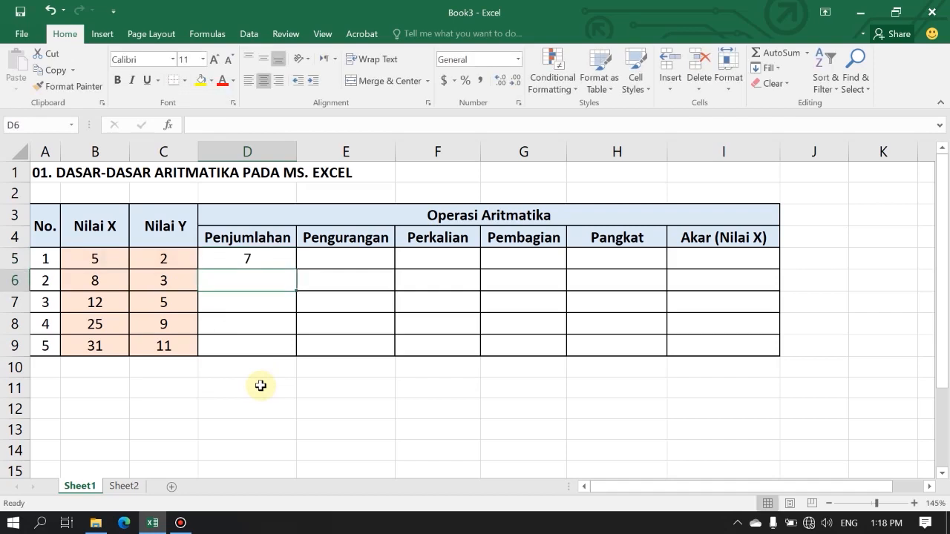
click(262, 261)
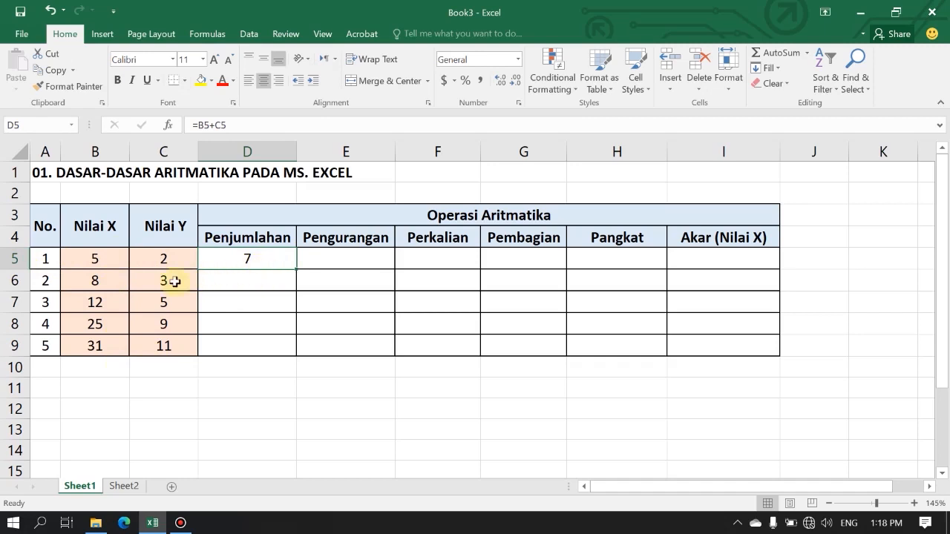
scroll(174, 279, up, 1)
click(252, 295)
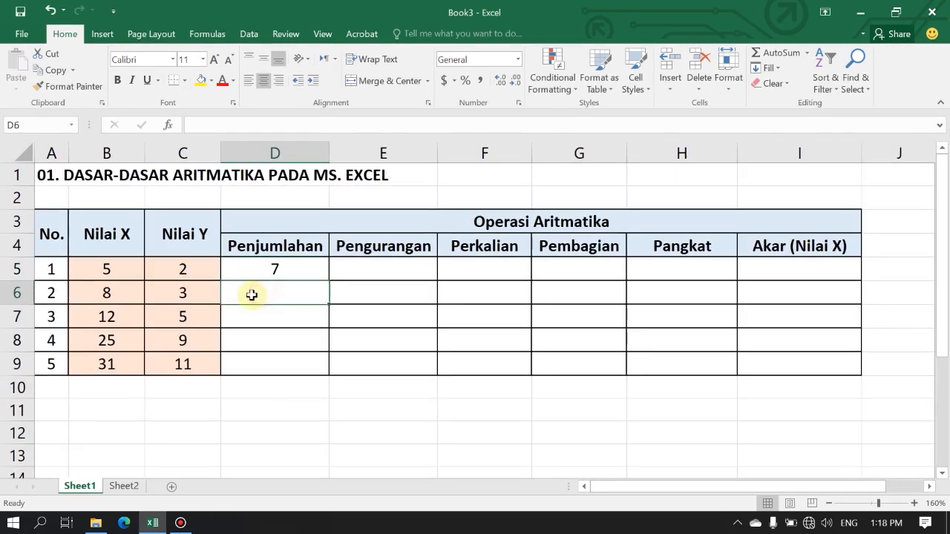
text(=)
click(124, 290)
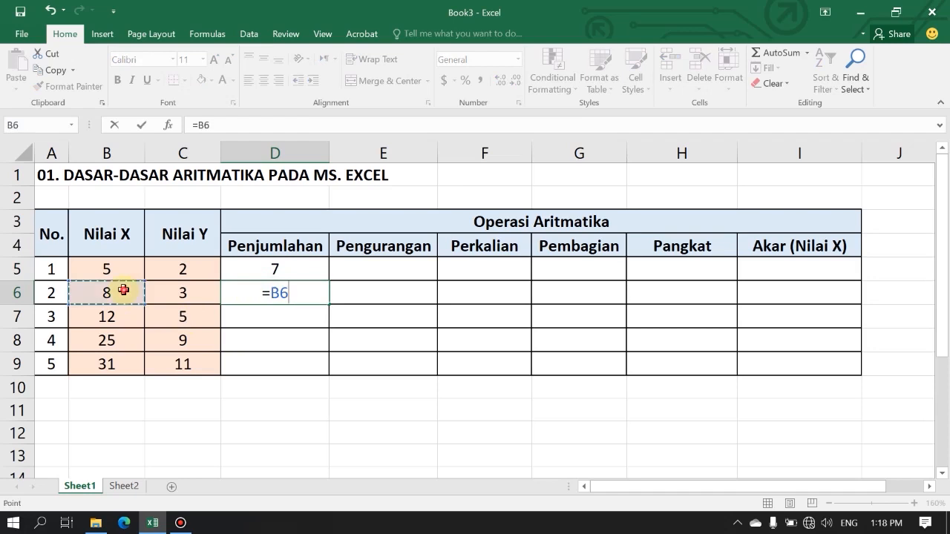
key(BackSpace)
key(BackSpace)
key(BackSpace)
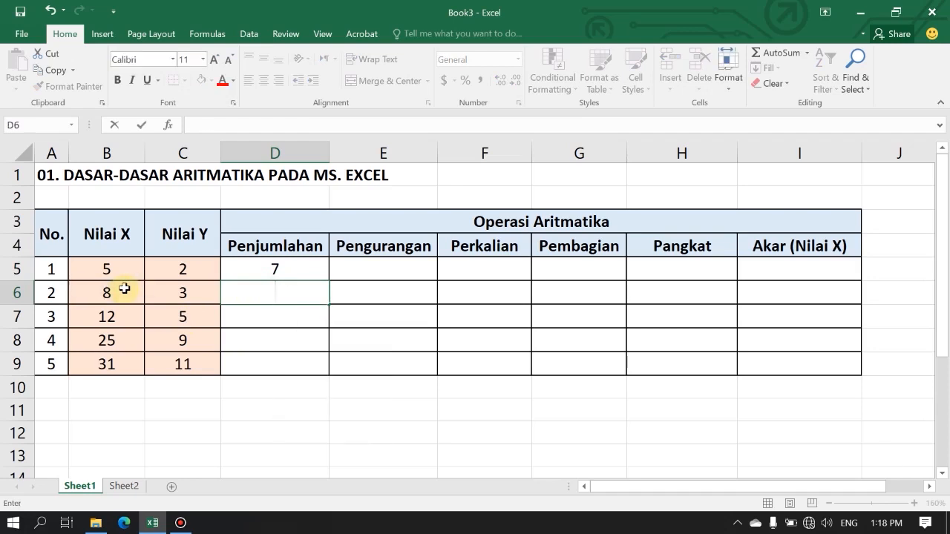
Copy the addition formula from cell D5 down to D9.
click(288, 269)
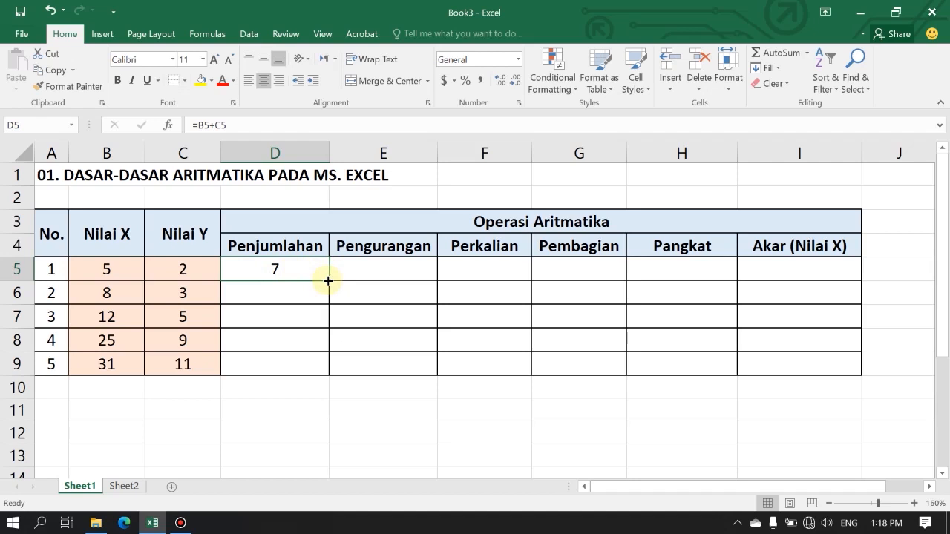
drag(328, 281, 323, 367)
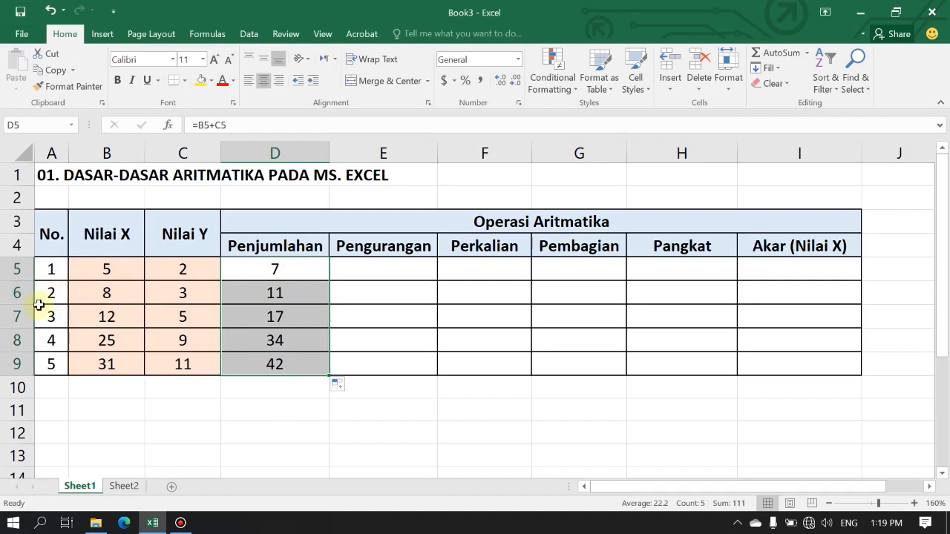
click(299, 291)
drag(299, 291, 294, 361)
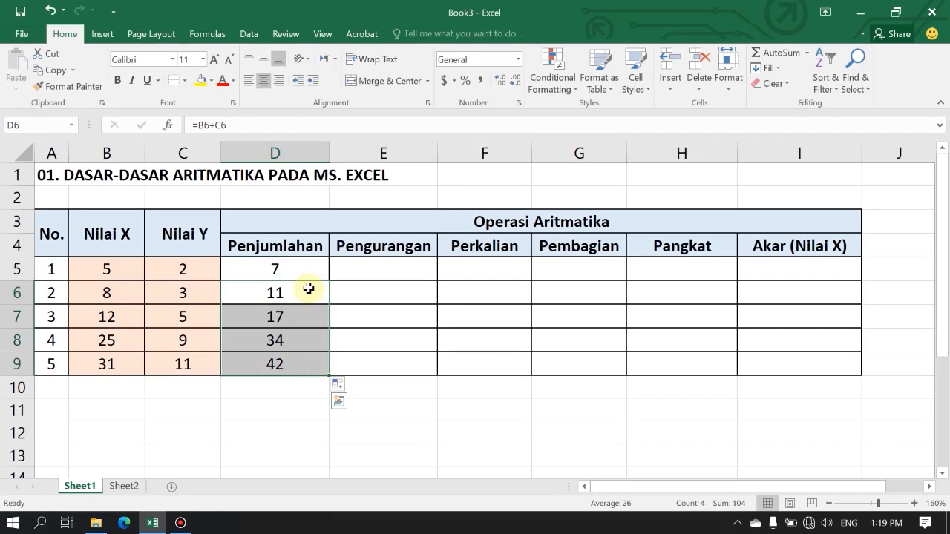
Enter the subtraction formula =B5-C5 in cell E5 under Pengurangan and copy it down to E9.
click(385, 274)
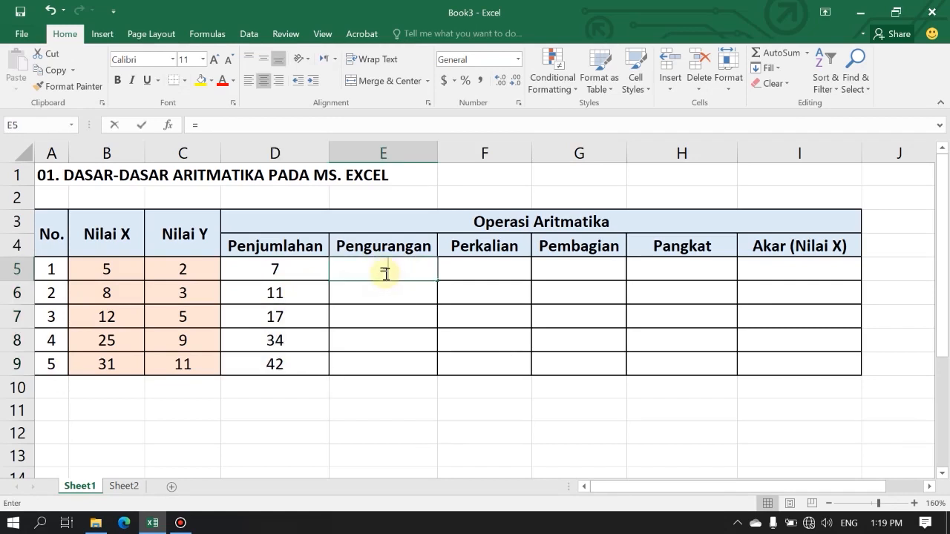
text(=)
click(98, 276)
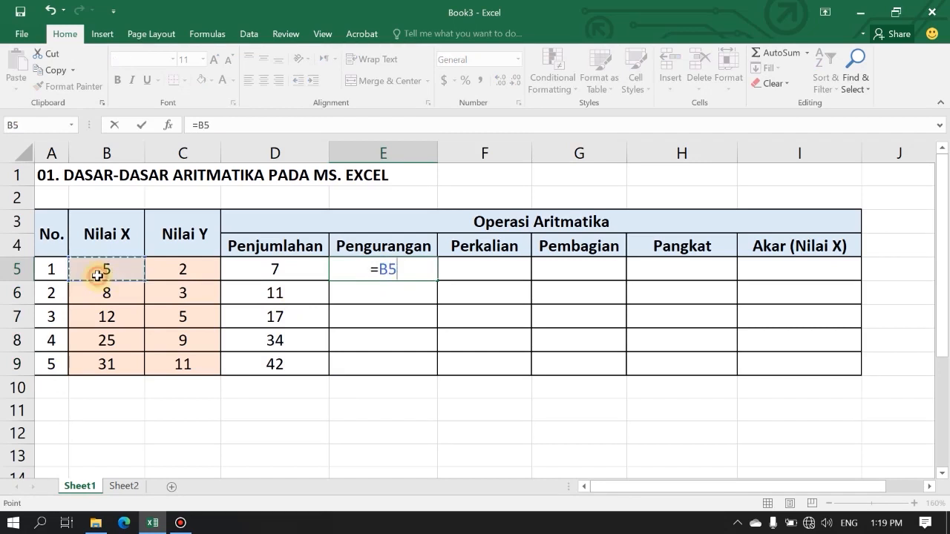
text(-)
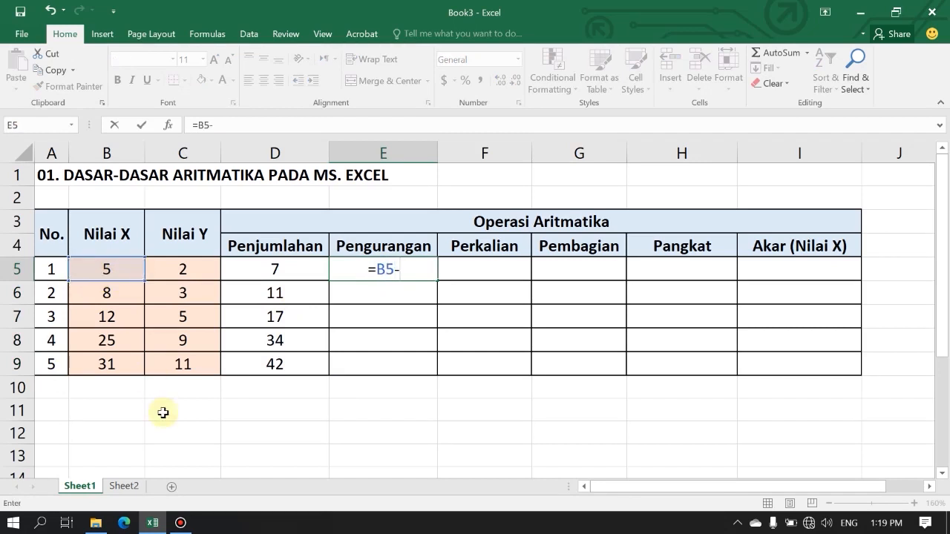
click(195, 273)
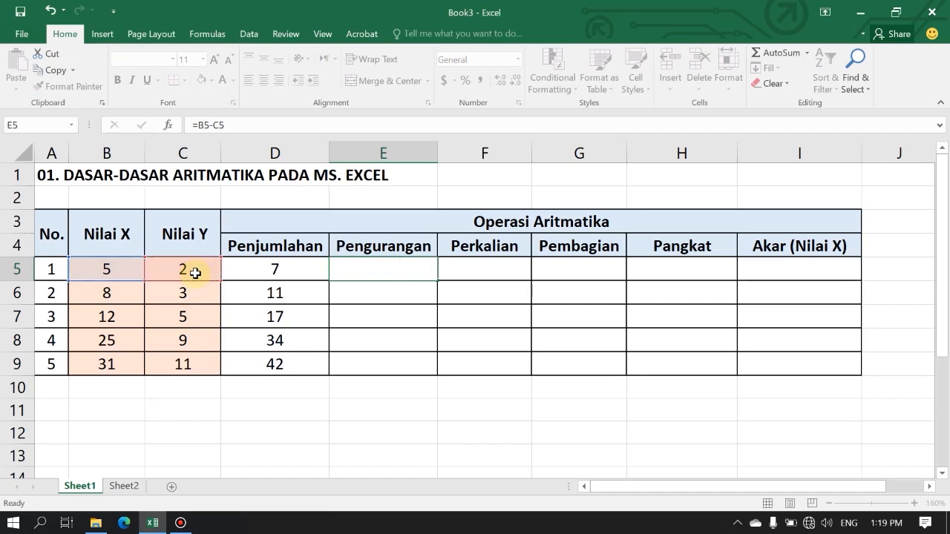
key(Return)
click(409, 271)
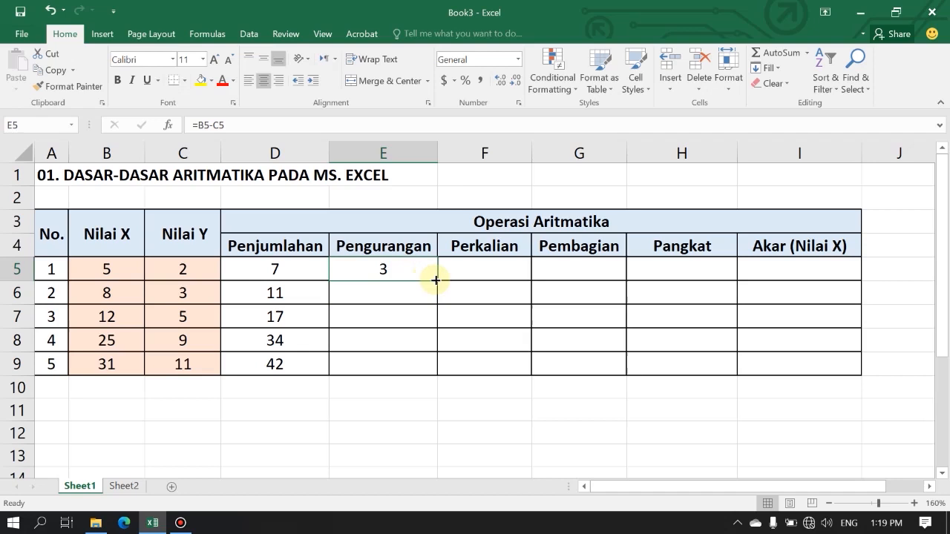
drag(437, 281, 431, 372)
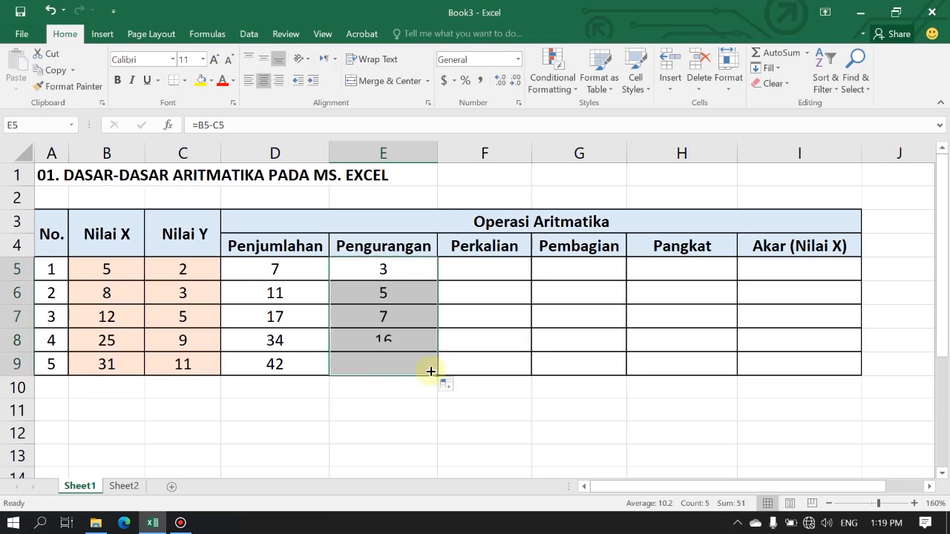
Enter the multiplication formula =B5*C5 in cell F5 under Perkalian and copy it down to F9.
click(485, 271)
text(=)
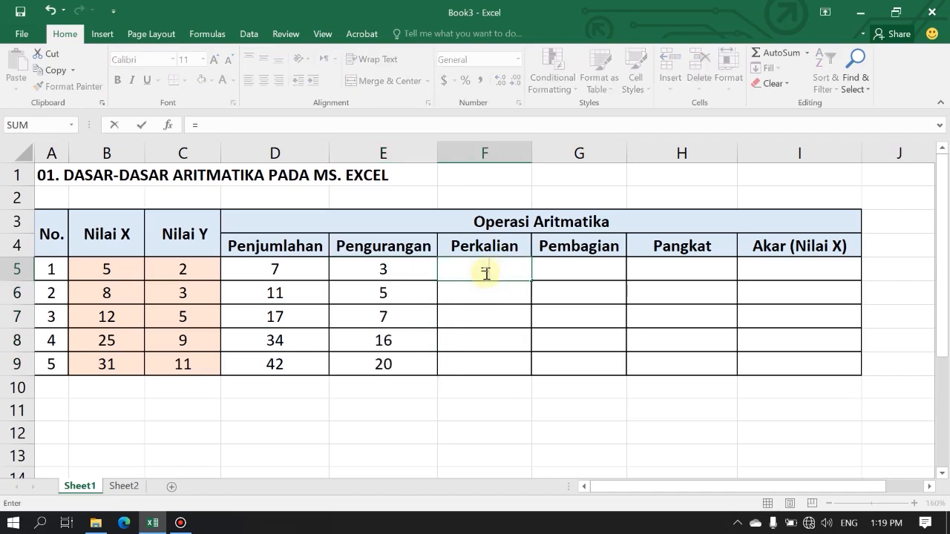
click(118, 273)
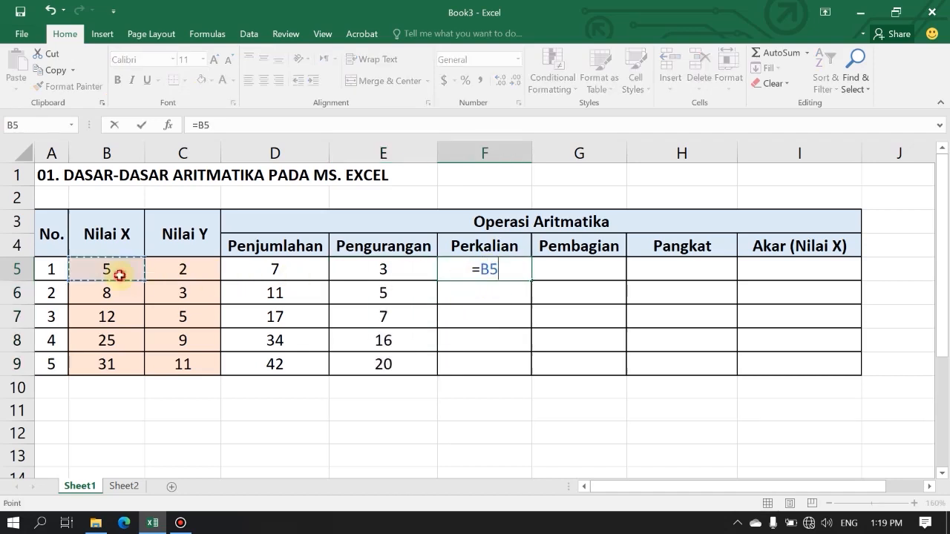
text(*)
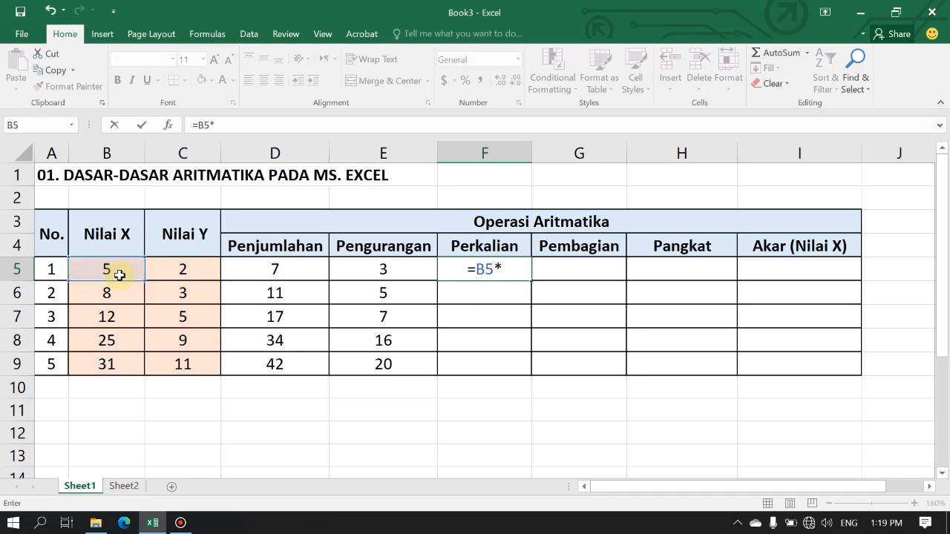
click(179, 274)
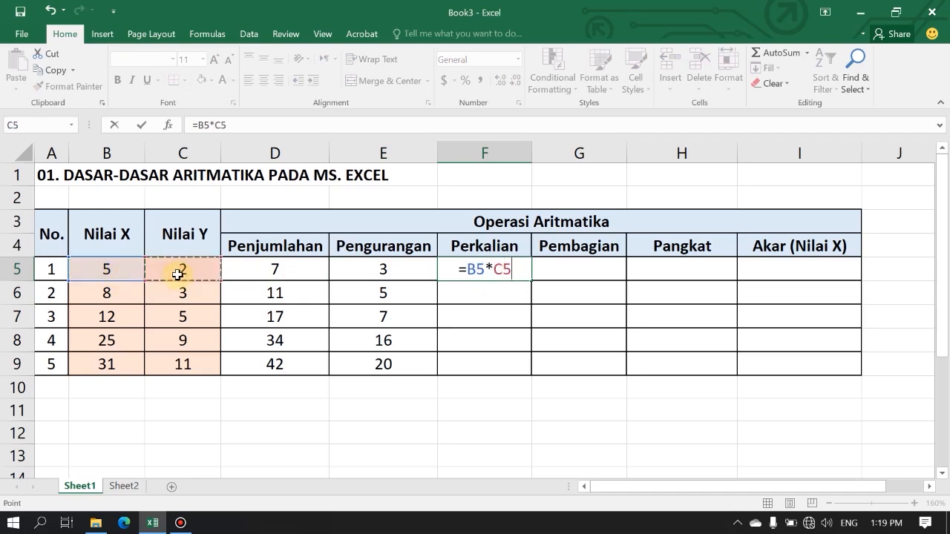
key(Return)
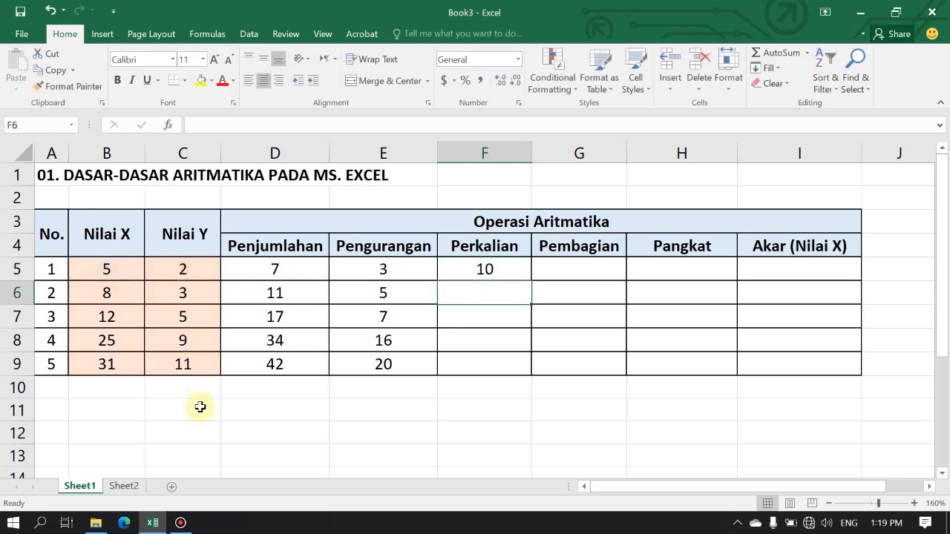
click(525, 275)
drag(530, 279, 522, 371)
Enter the division formula =B5/C5 in cell G5 under Pembagian and copy it down to G9.
click(571, 270)
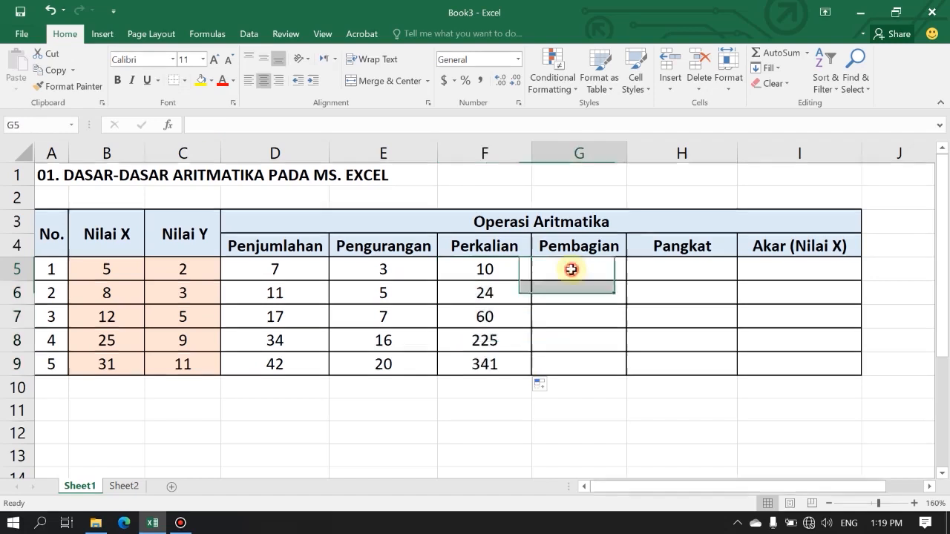
text(=)
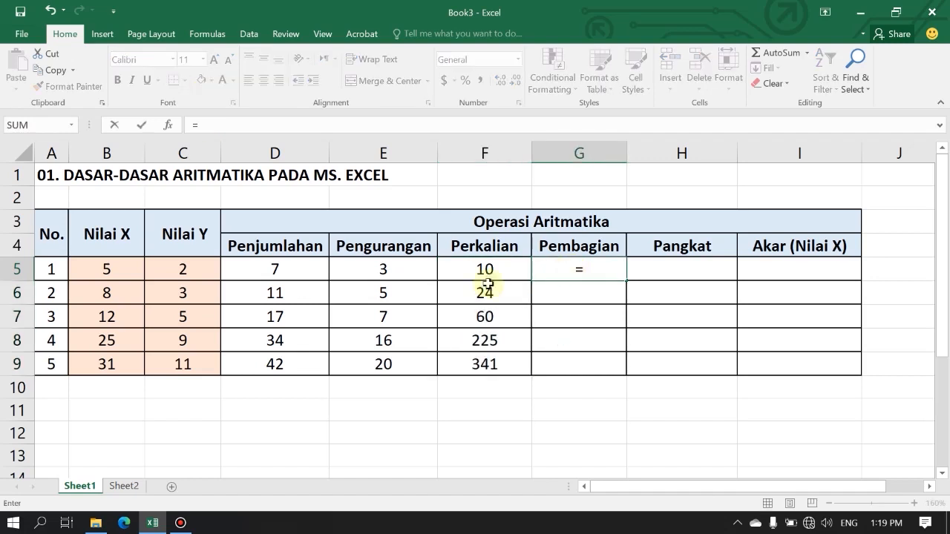
click(121, 279)
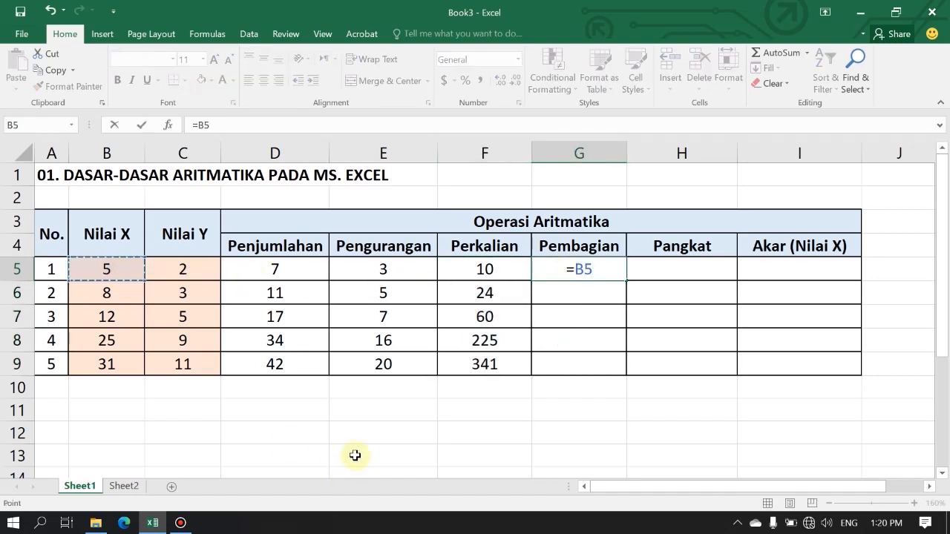
text(/)
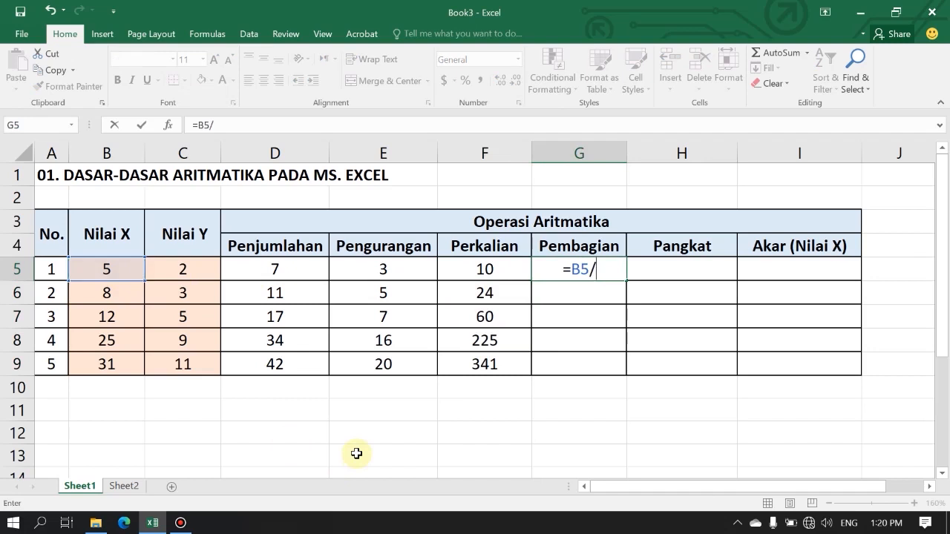
key(Left)
key(shift+Right)
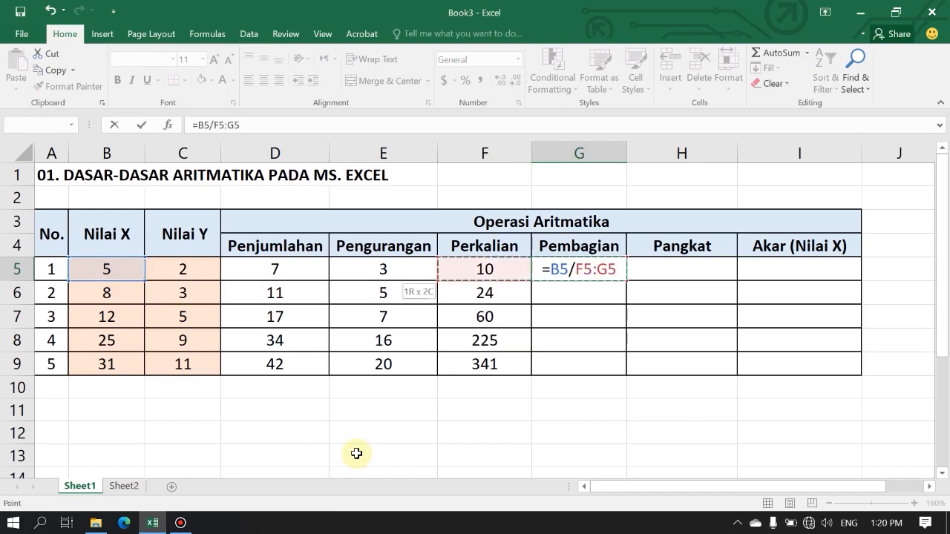
key(BackSpace)
click(193, 276)
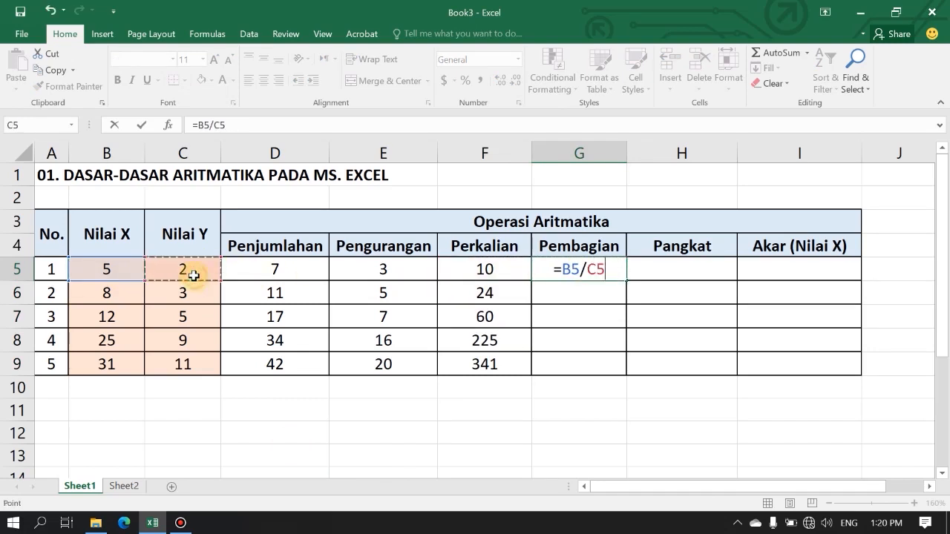
key(Return)
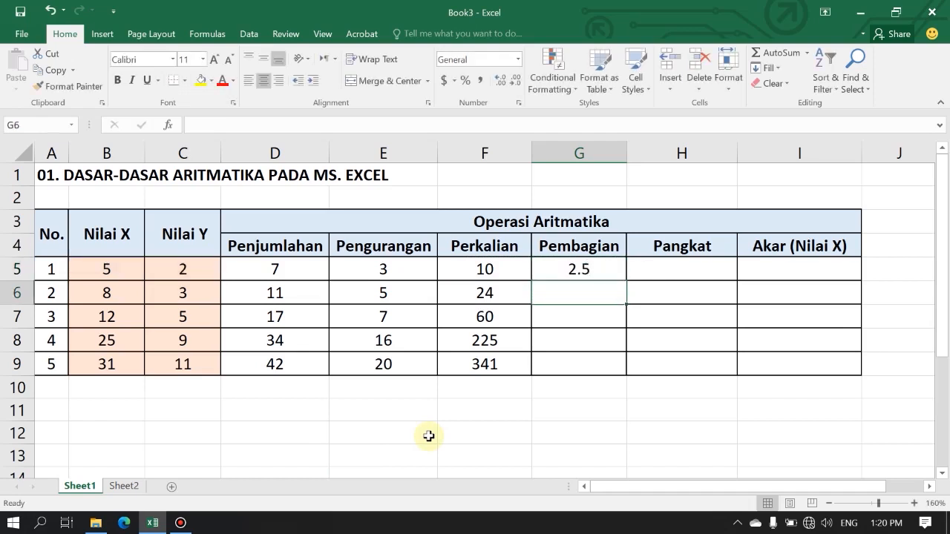
click(615, 275)
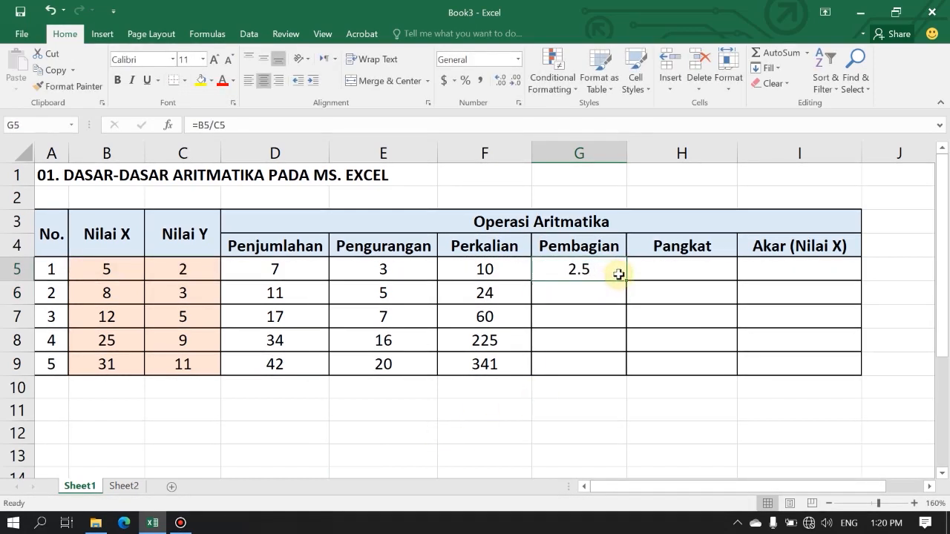
drag(627, 280, 619, 364)
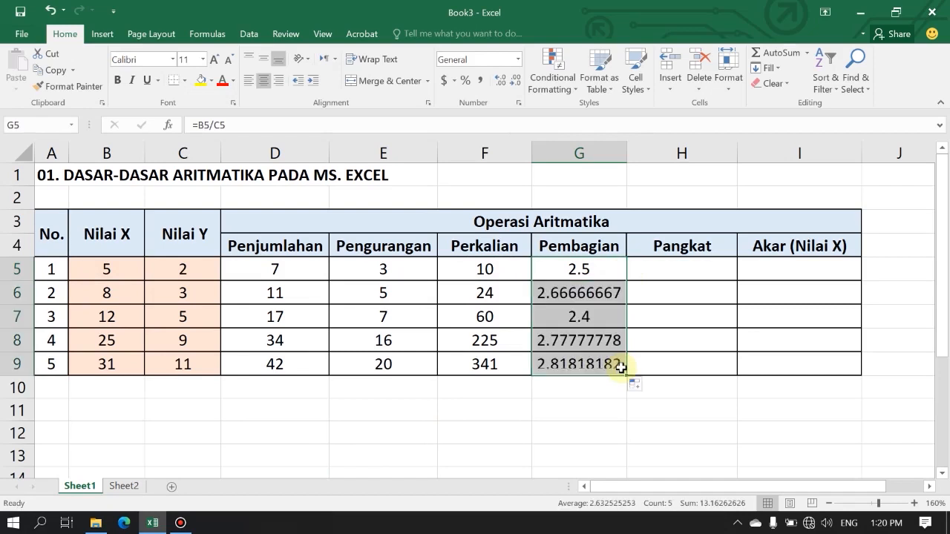
Enter the power formula =B5^C5 in cell H5 under Pangkat and copy it down to H9.
click(671, 270)
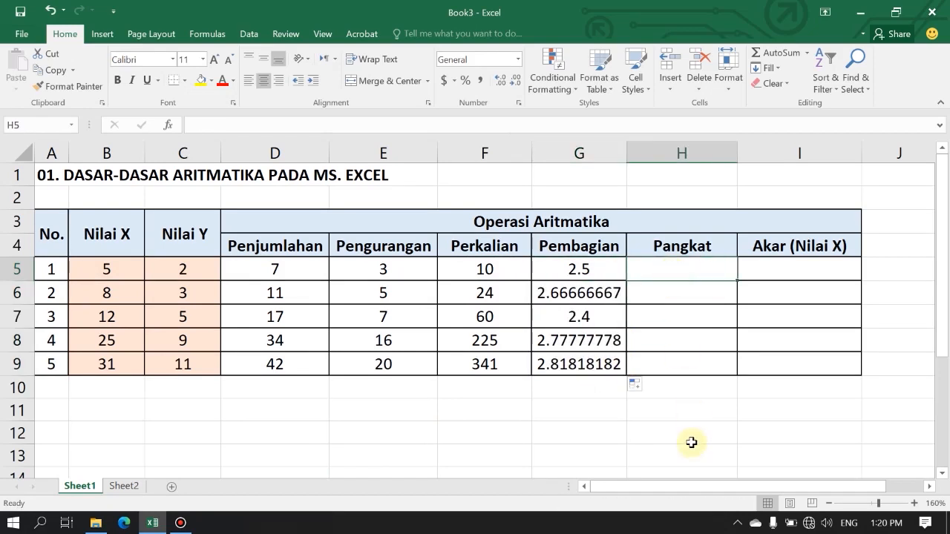
text(=)
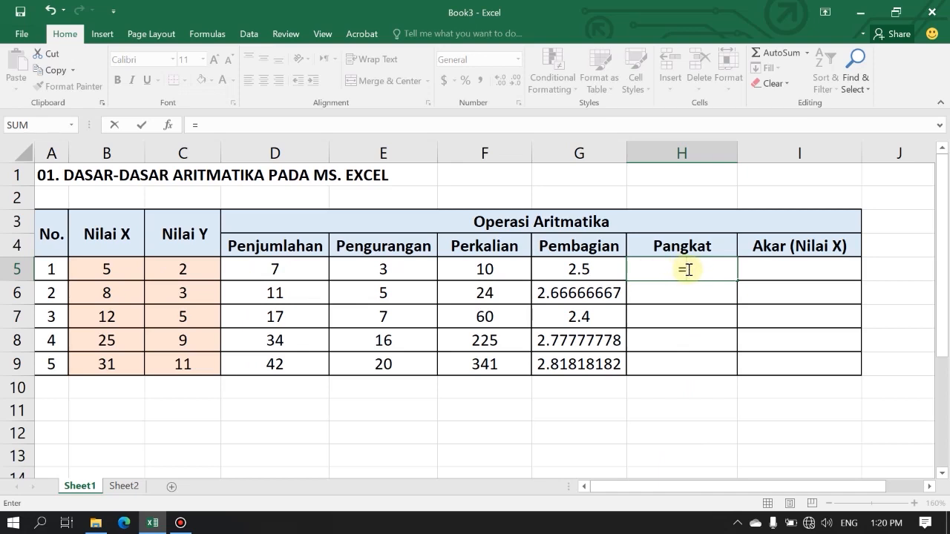
click(128, 273)
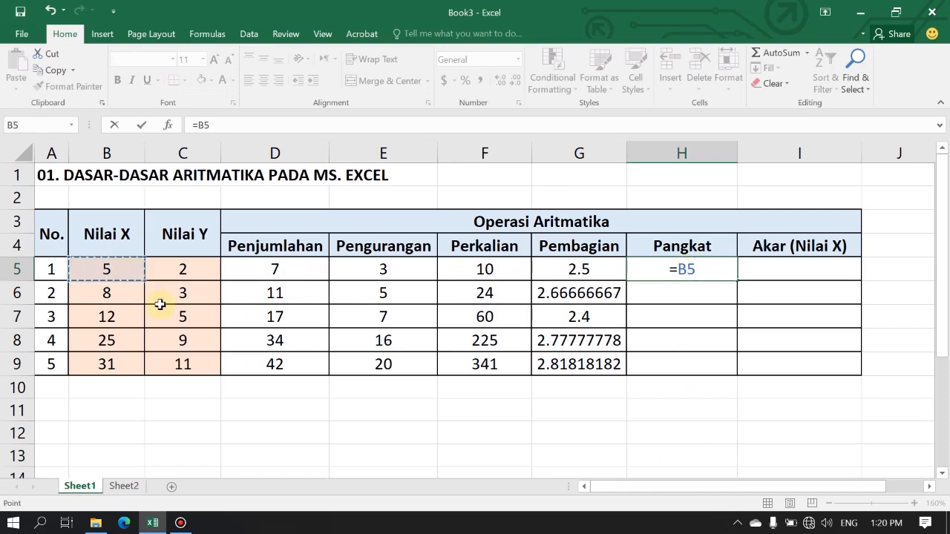
text(^)
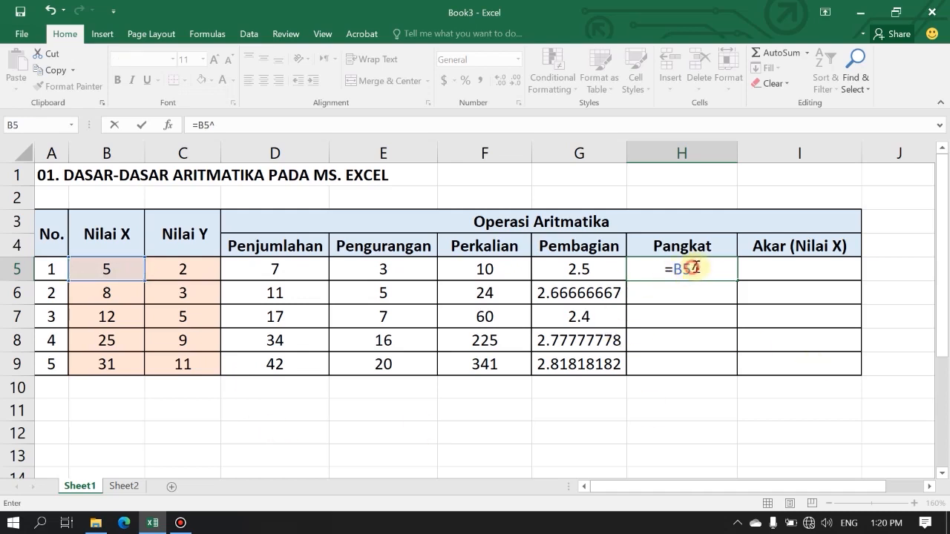
click(201, 272)
key(Return)
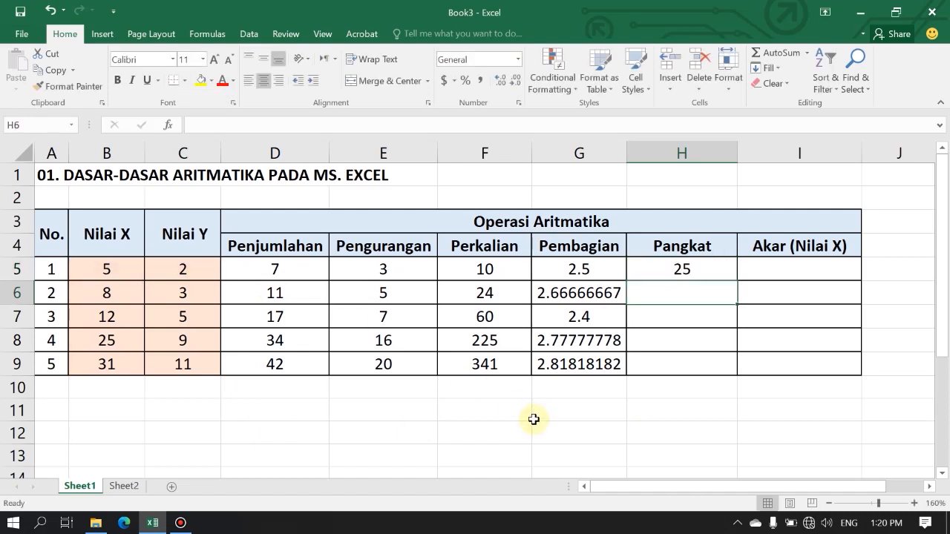
click(732, 273)
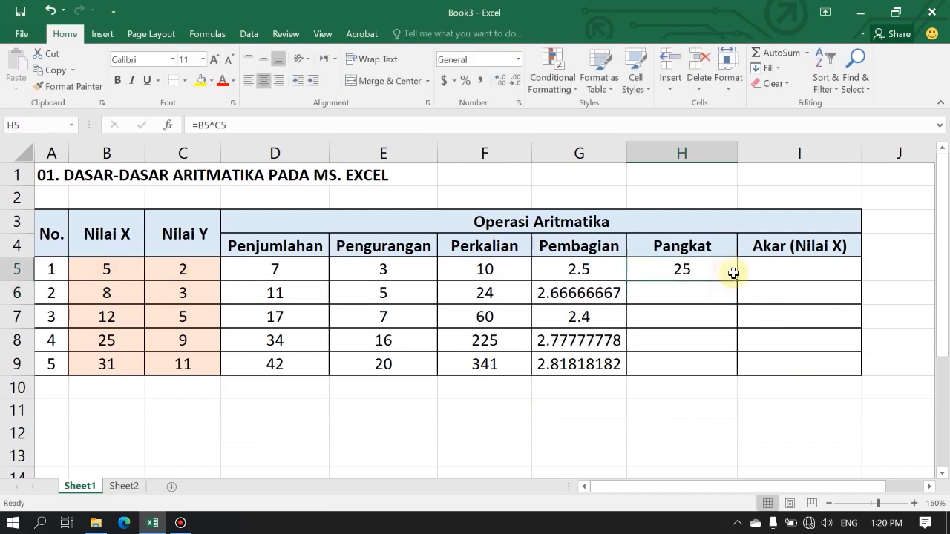
drag(738, 280, 731, 380)
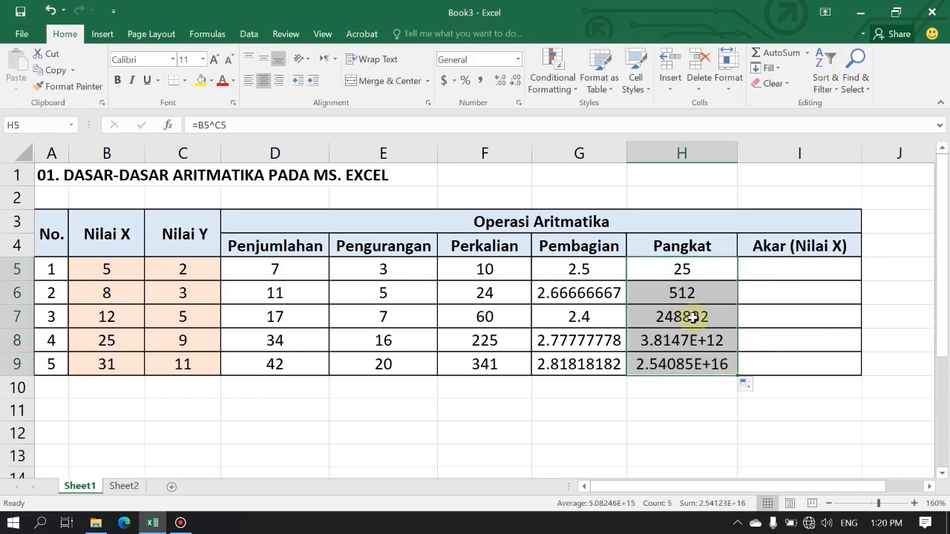
Enter the square root formula =SQRT(B5) in cell I5 under Akar (Nilai X) and copy it down to I9.
click(822, 273)
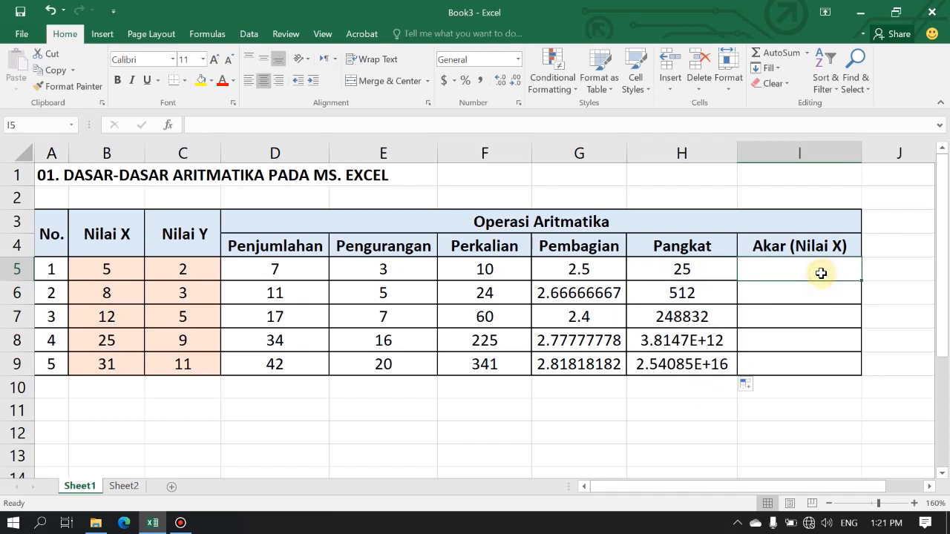
text(=)
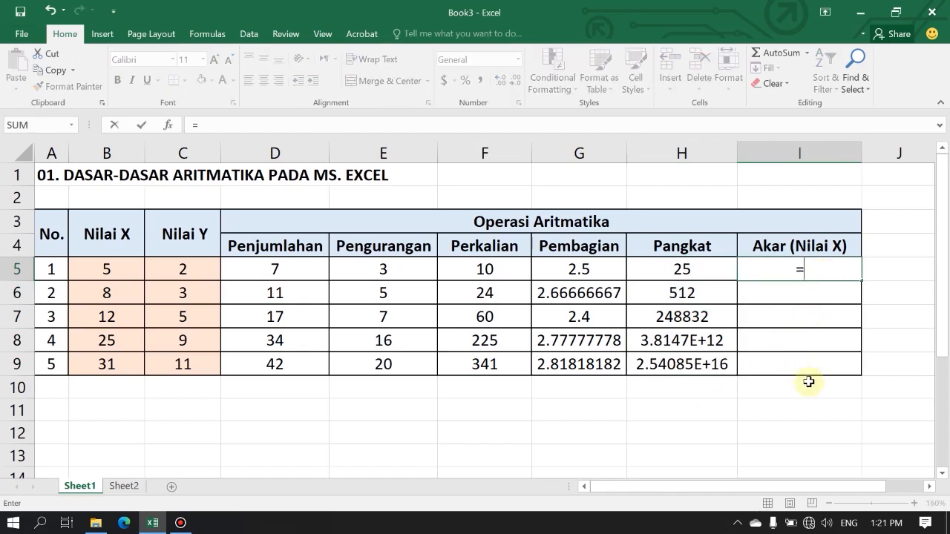
text(s)
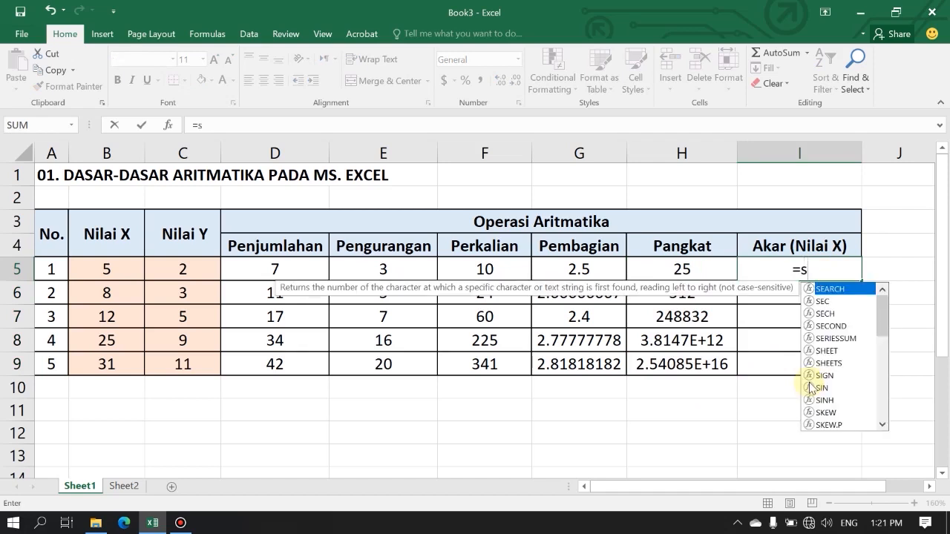
text(qrt)
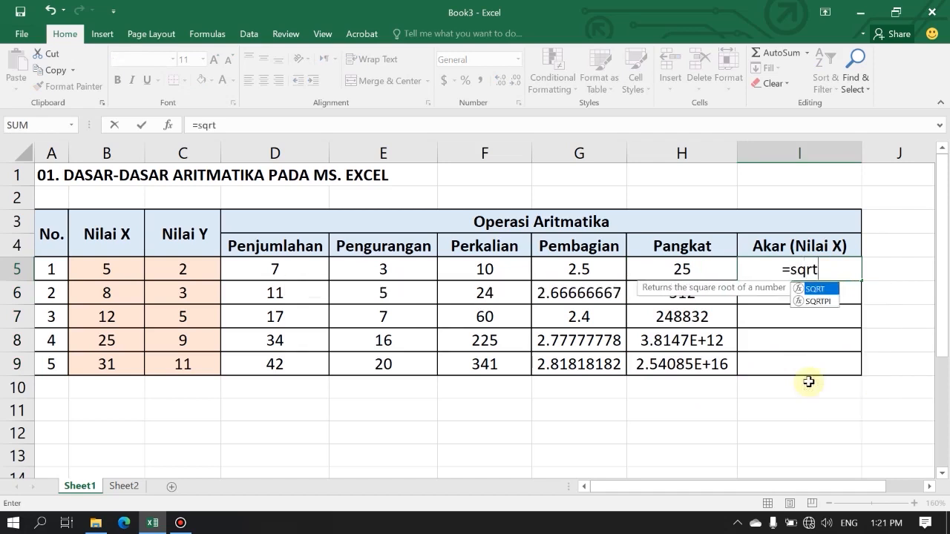
text(()
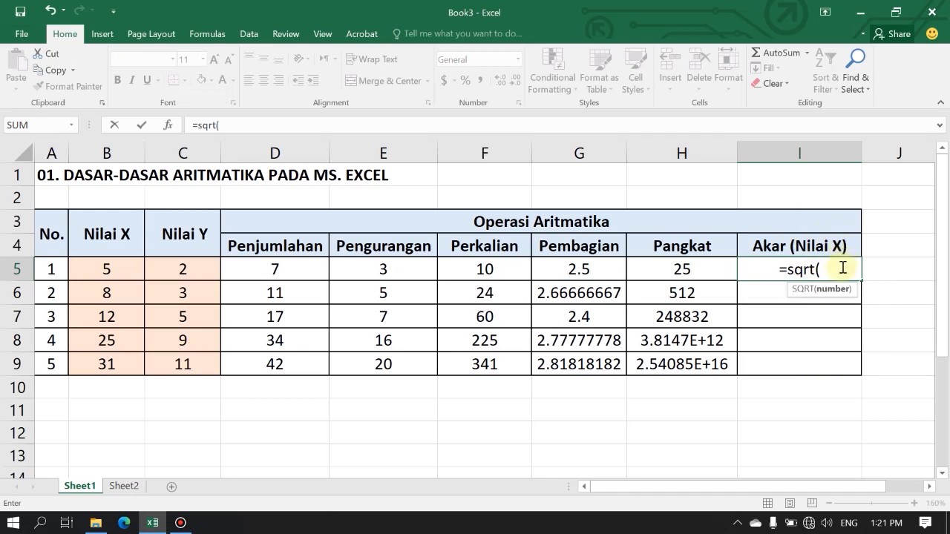
click(121, 271)
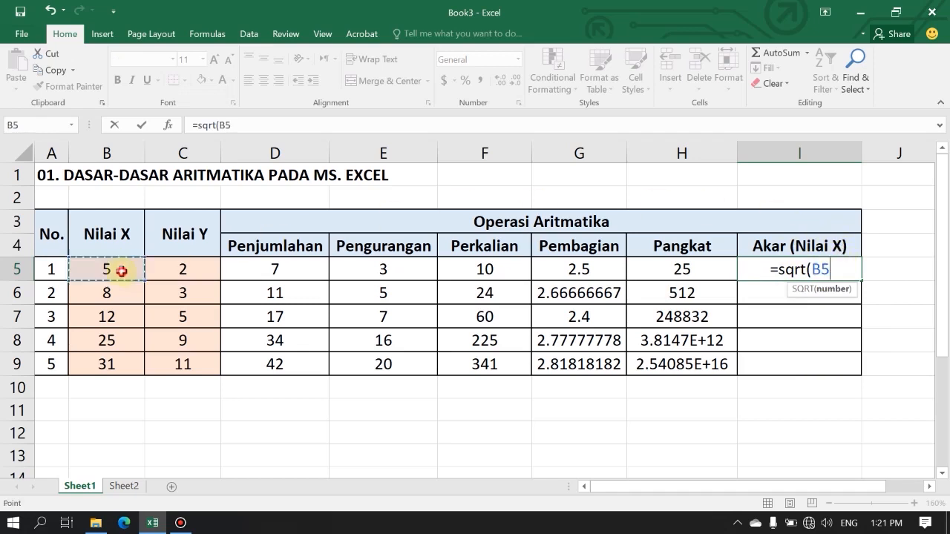
text())
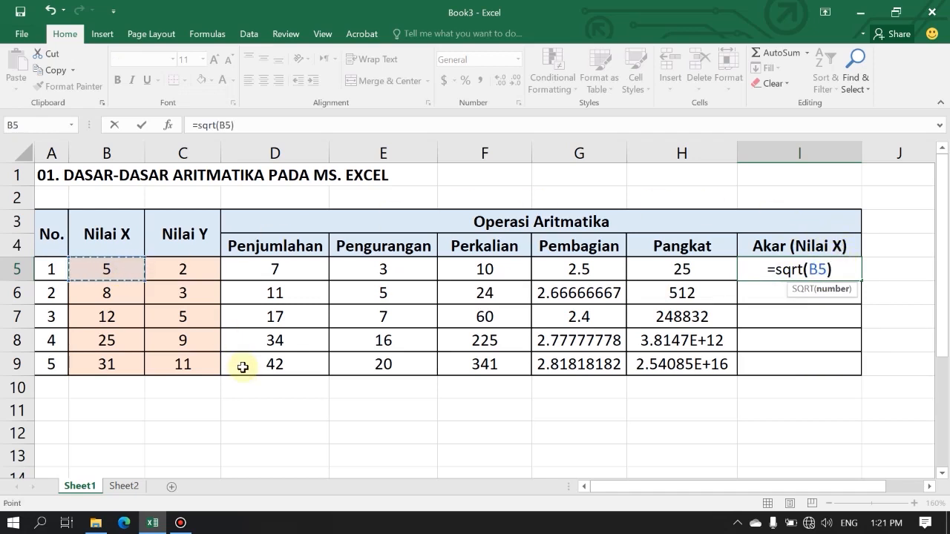
key(Return)
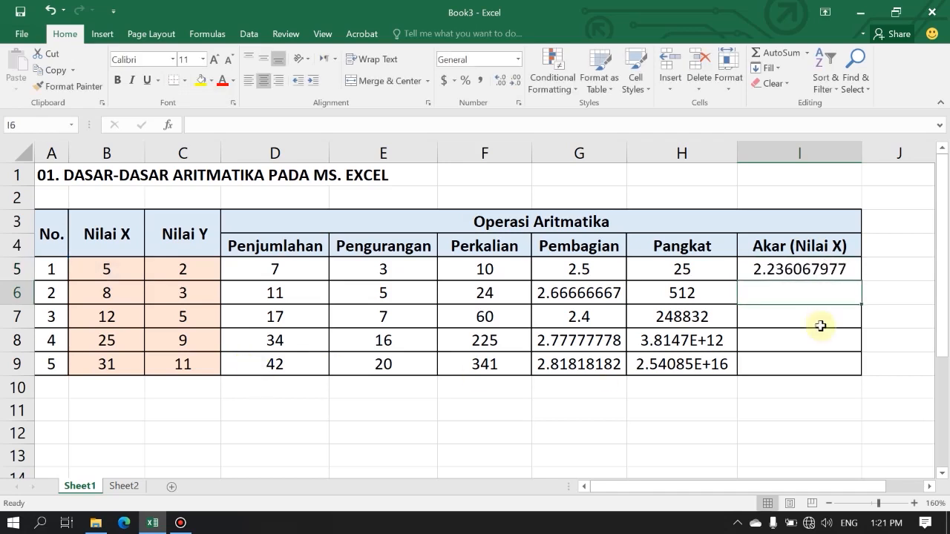
click(804, 269)
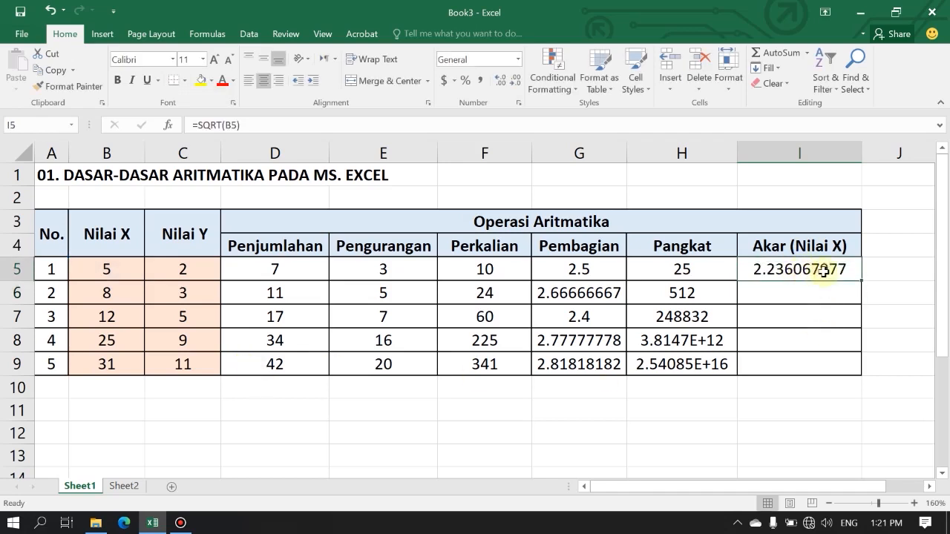
drag(862, 281, 866, 371)
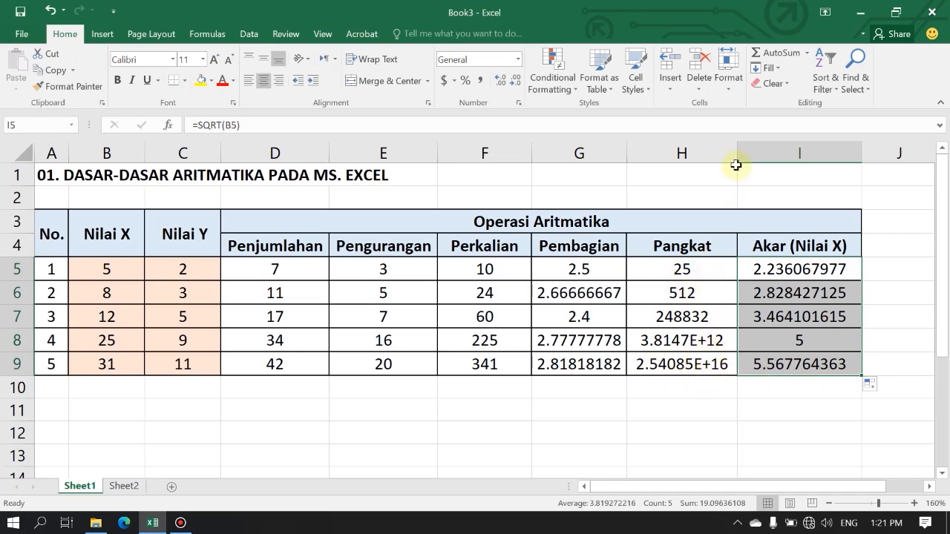
Format the Pangkat values in H5:H9 with Comma Style and no decimal places, widening column H to fit the largest number.
drag(735, 153, 802, 153)
drag(735, 270, 740, 363)
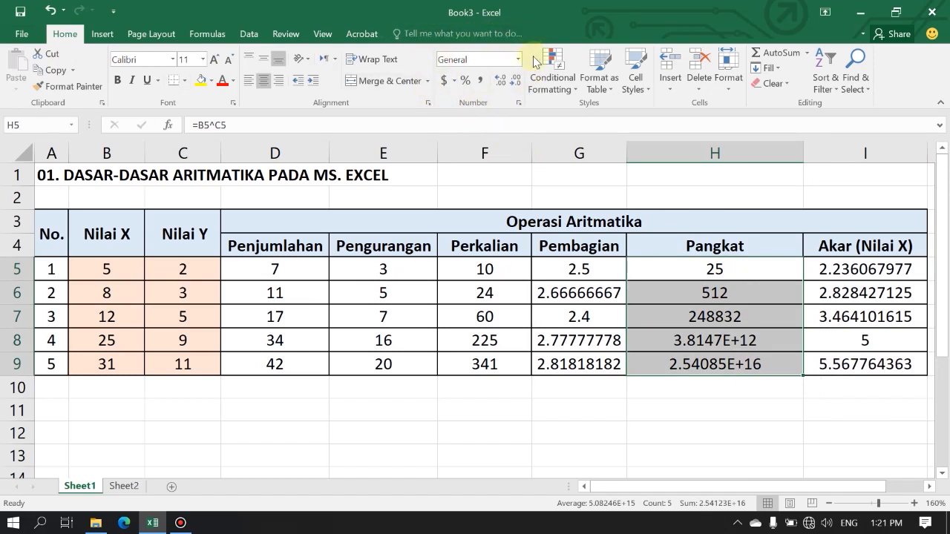
click(480, 81)
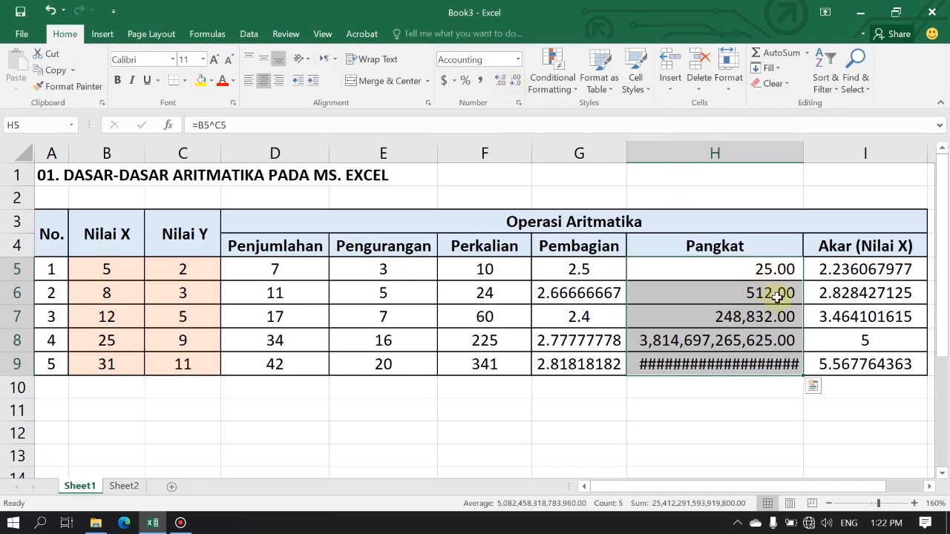
click(516, 83)
click(516, 83)
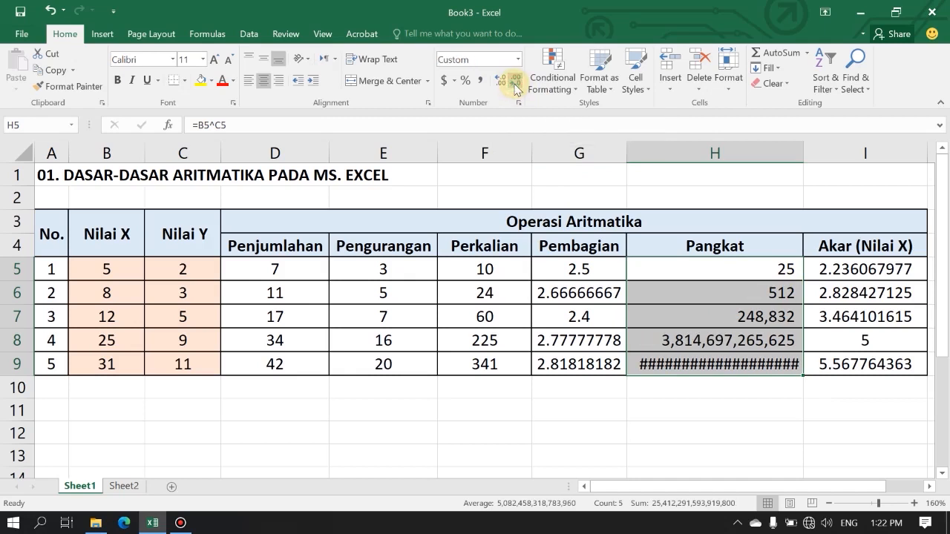
drag(804, 154, 825, 153)
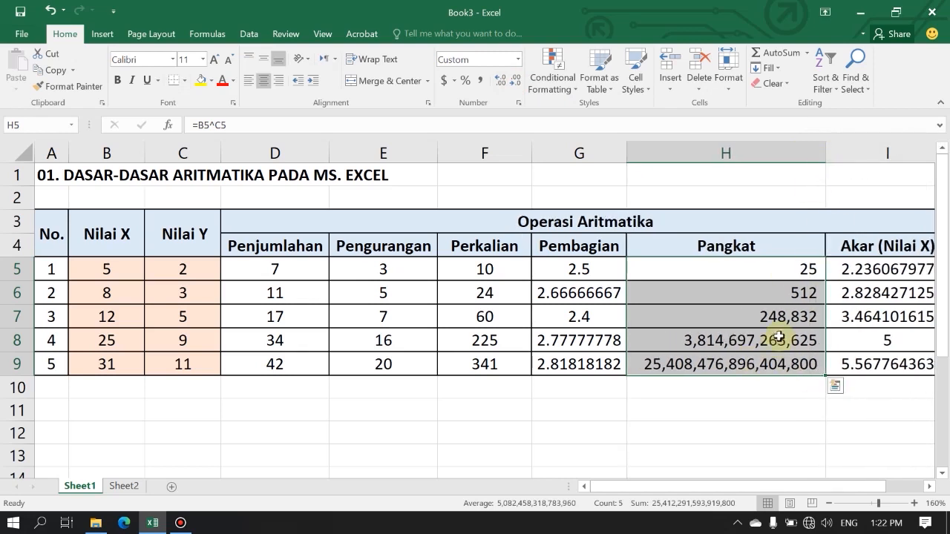
drag(785, 269, 791, 362)
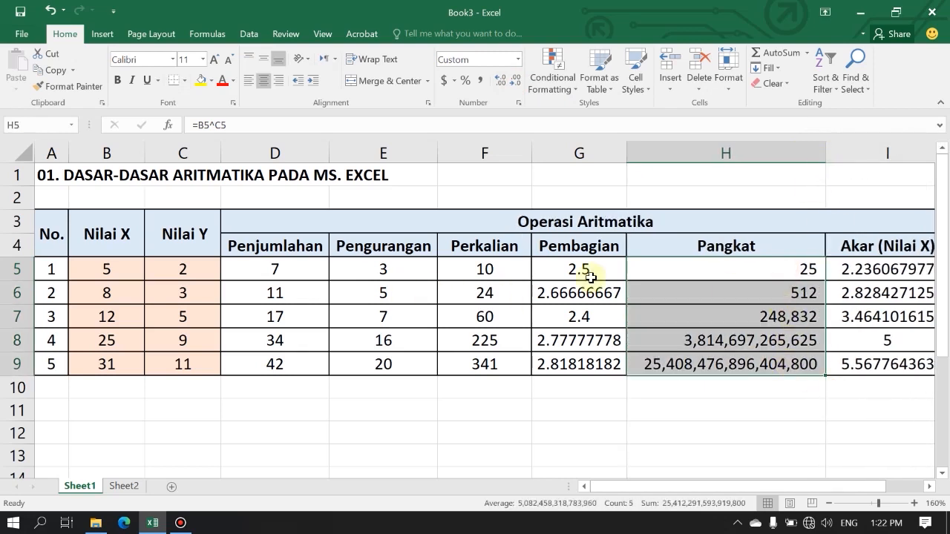
click(772, 270)
click(760, 409)
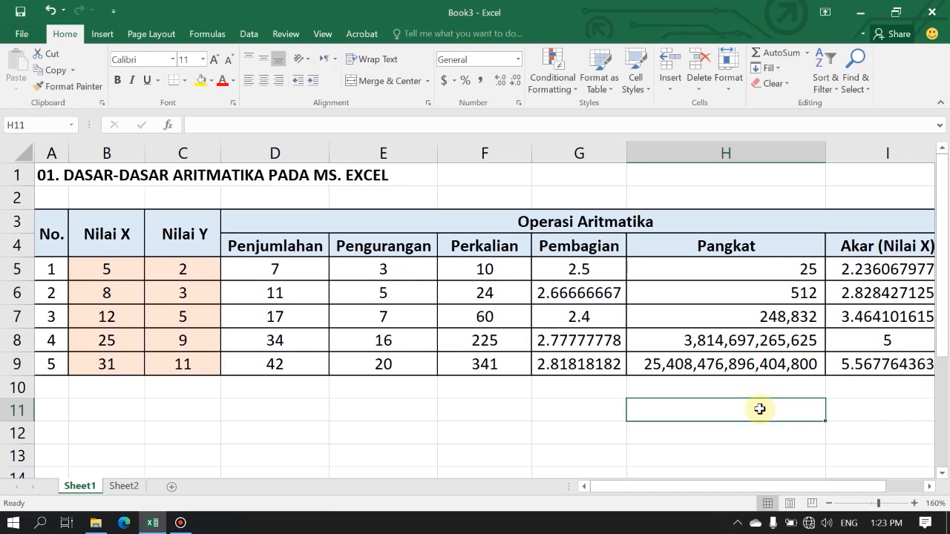
Switch to Sheet2 and review the salary table, the Keterangan calculation rules below it and the Tunjangan Profesi cells D8:D12.
click(132, 487)
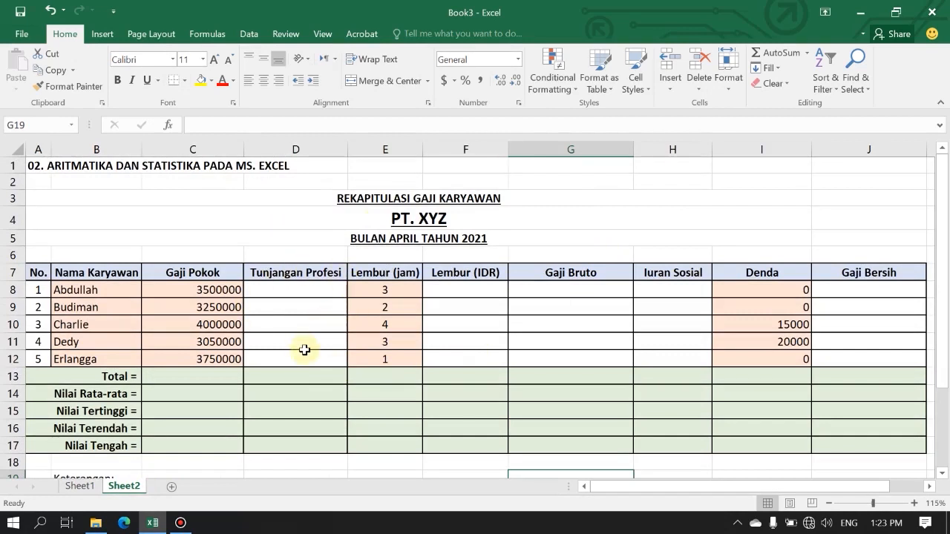
scroll(301, 297, down, 3)
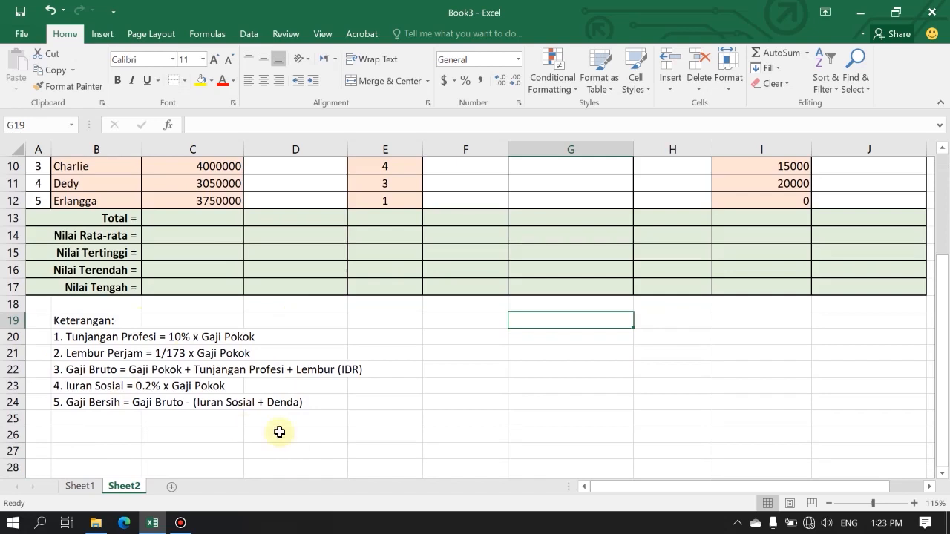
scroll(297, 327, up, 3)
drag(293, 289, 304, 358)
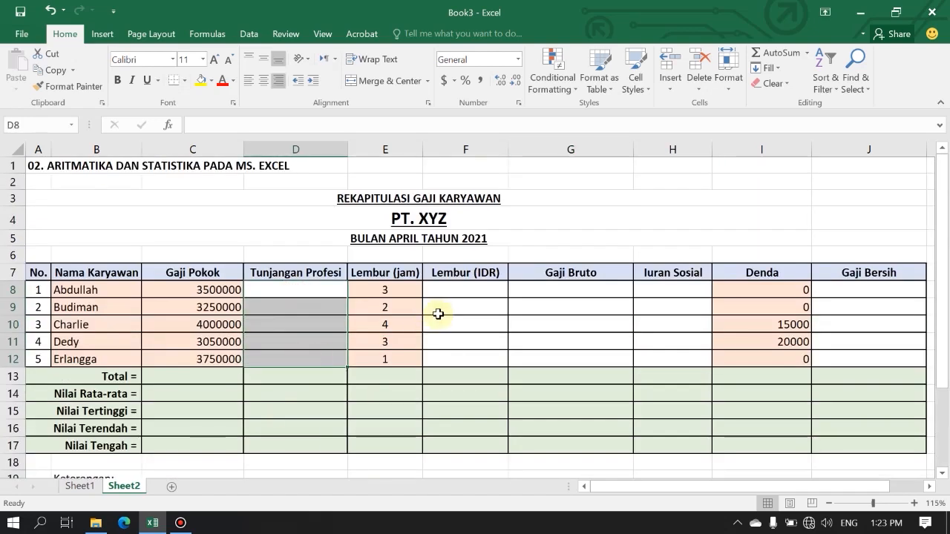
Review the Tunjangan Profesi rule in the Keterangan notes against cells D8:D12 and the Gaji Pokok values in C8:C12.
click(282, 290)
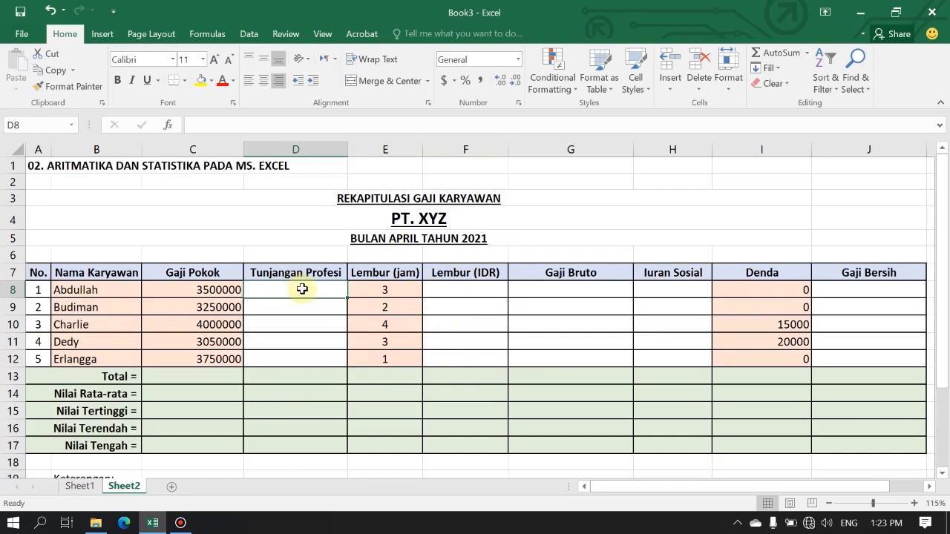
scroll(302, 289, down, 1)
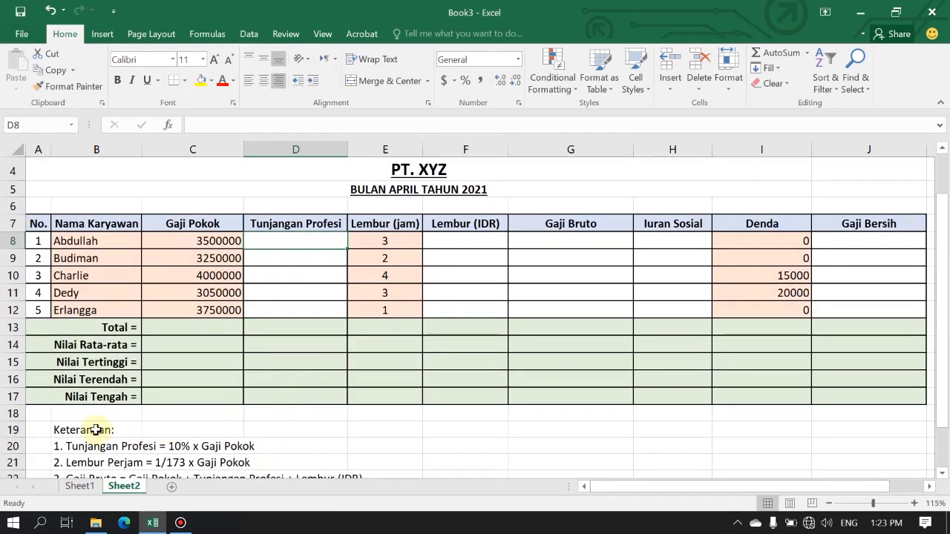
scroll(186, 444, down, 1)
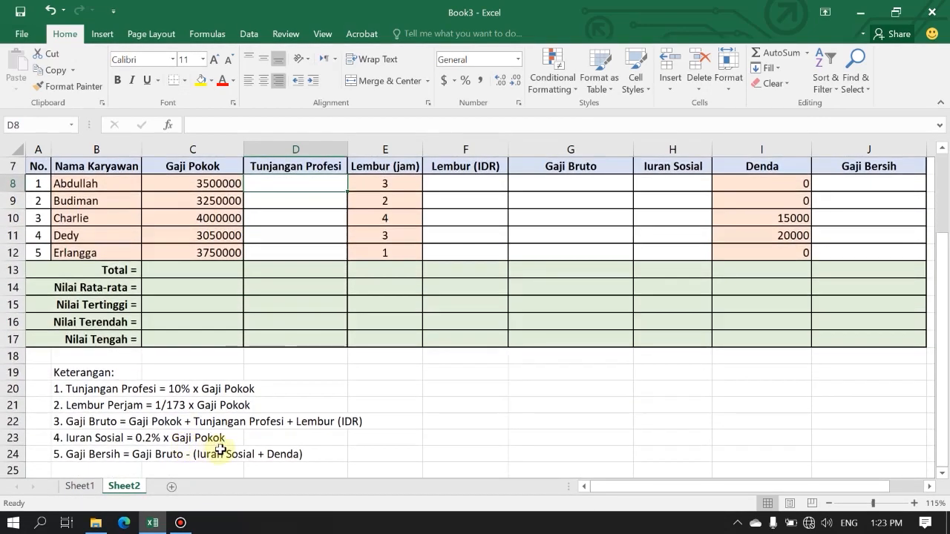
scroll(68, 365, down, 1)
scroll(195, 390, up, 2)
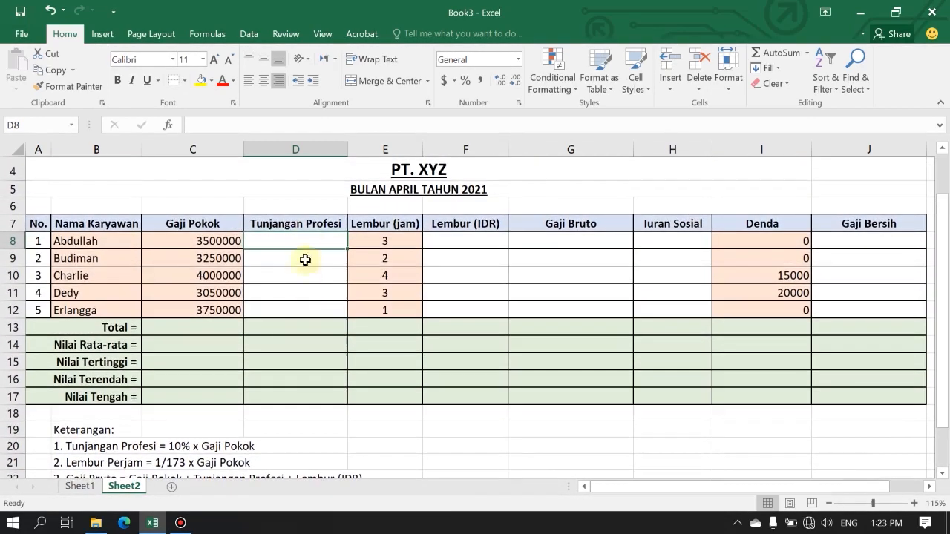
click(312, 223)
click(312, 240)
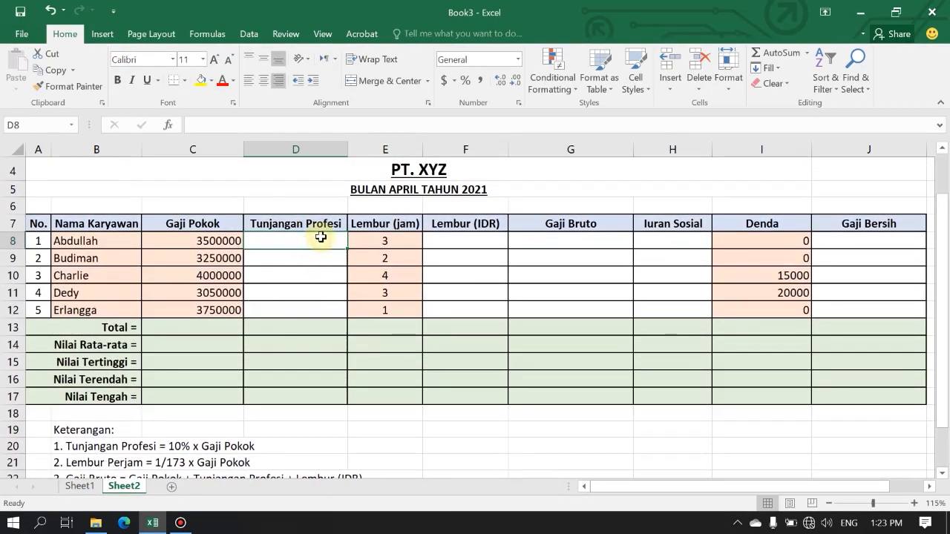
scroll(319, 237, down, 1)
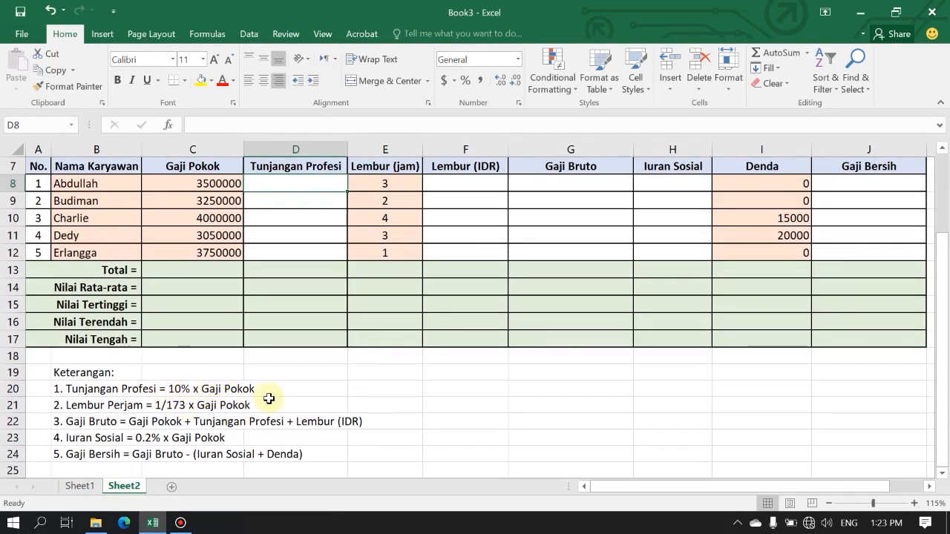
scroll(269, 399, up, 1)
drag(290, 242, 298, 309)
click(206, 239)
drag(208, 251, 213, 310)
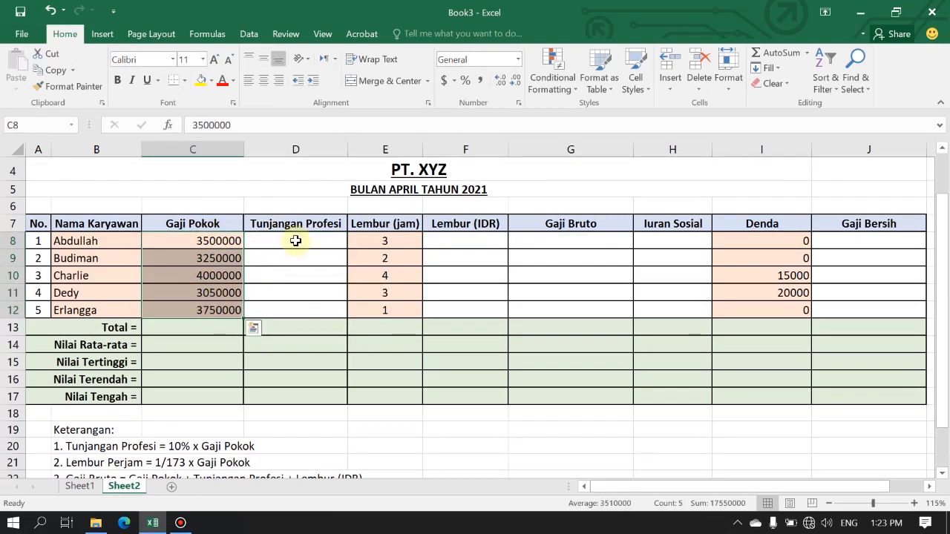
Enter the formula =10%*C8 in cell D8 under Tunjangan Profesi and copy it down to D12.
click(294, 240)
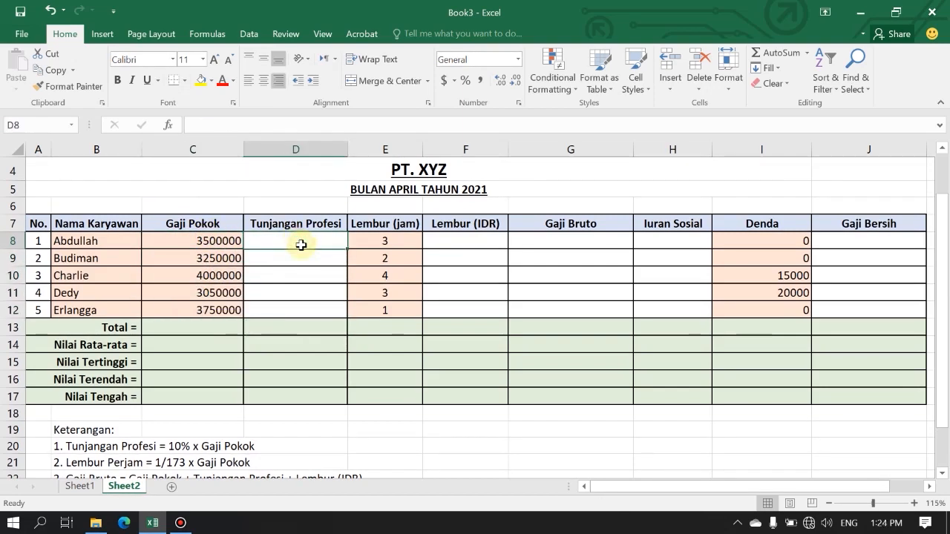
text(=10%*)
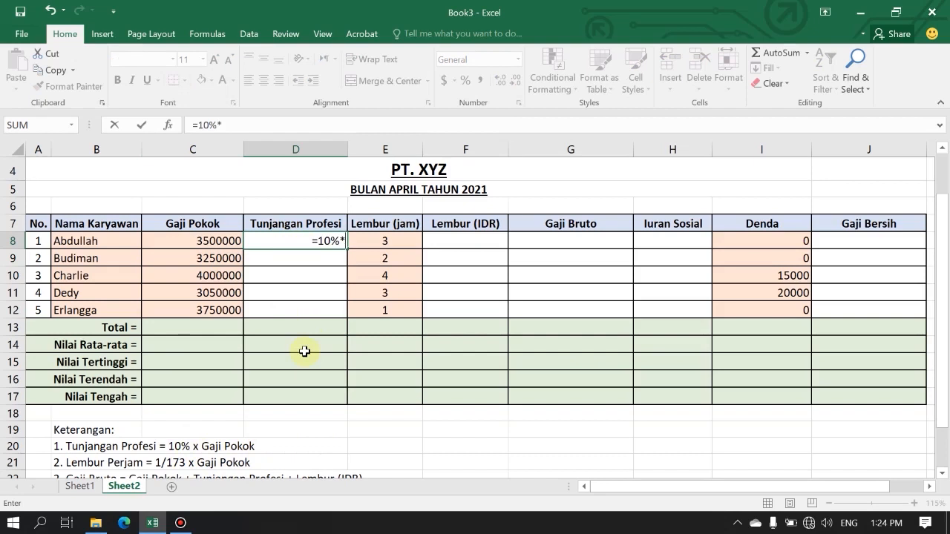
click(220, 243)
key(Return)
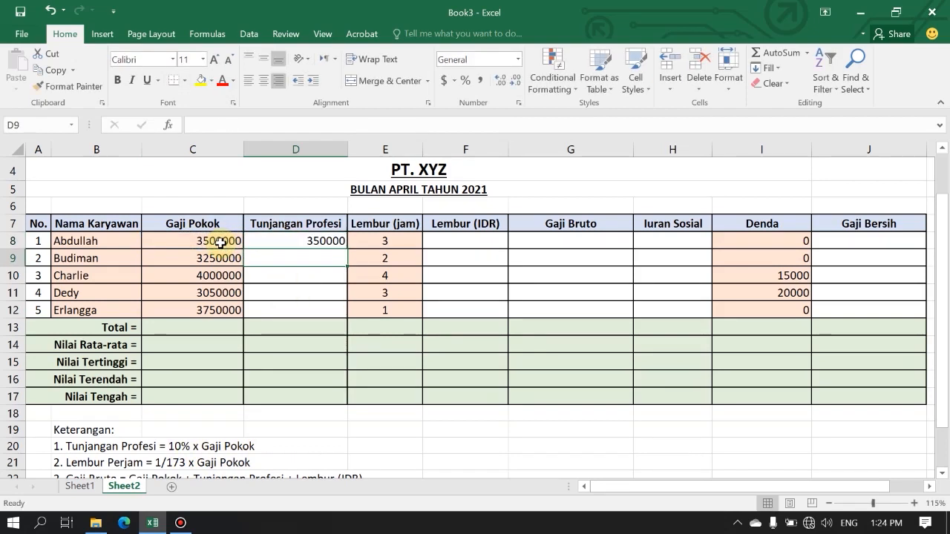
click(322, 242)
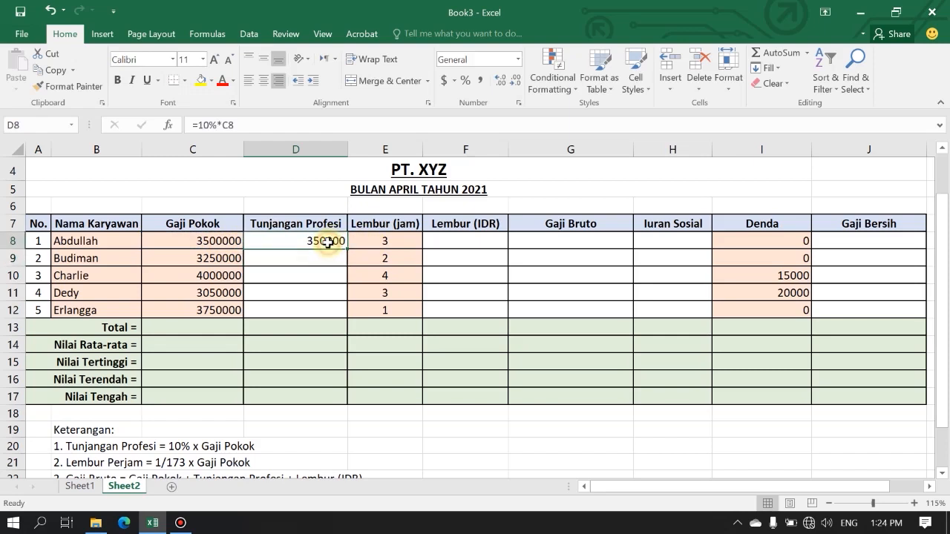
scroll(227, 239, up, 3)
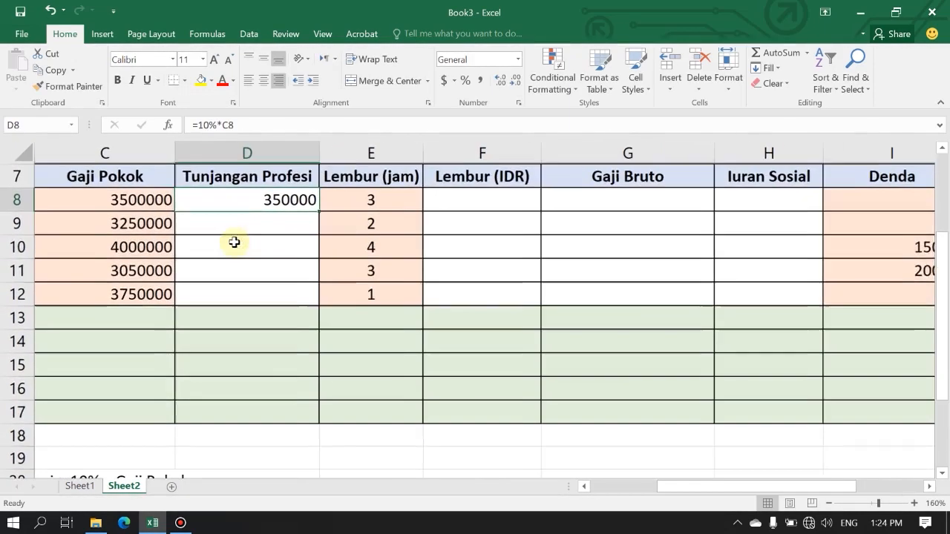
scroll(308, 273, up, 1)
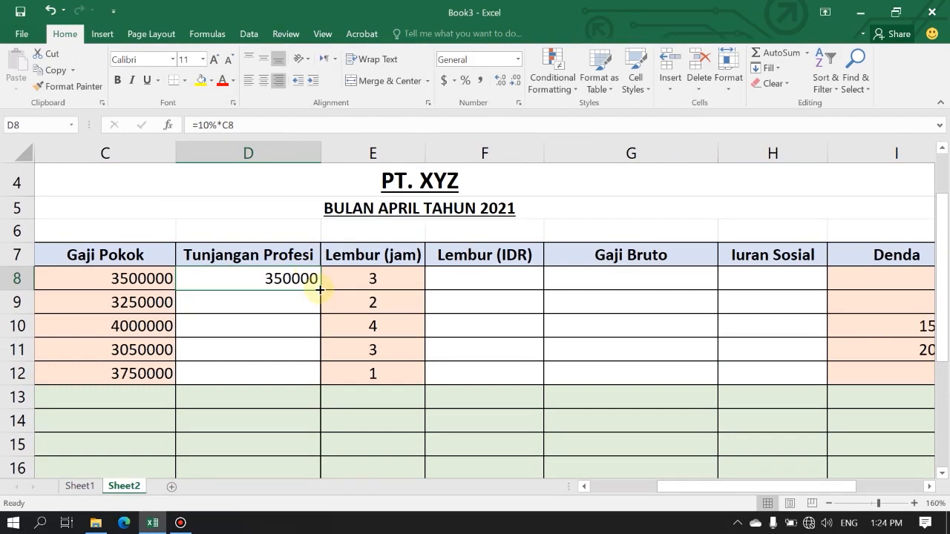
drag(319, 290, 310, 381)
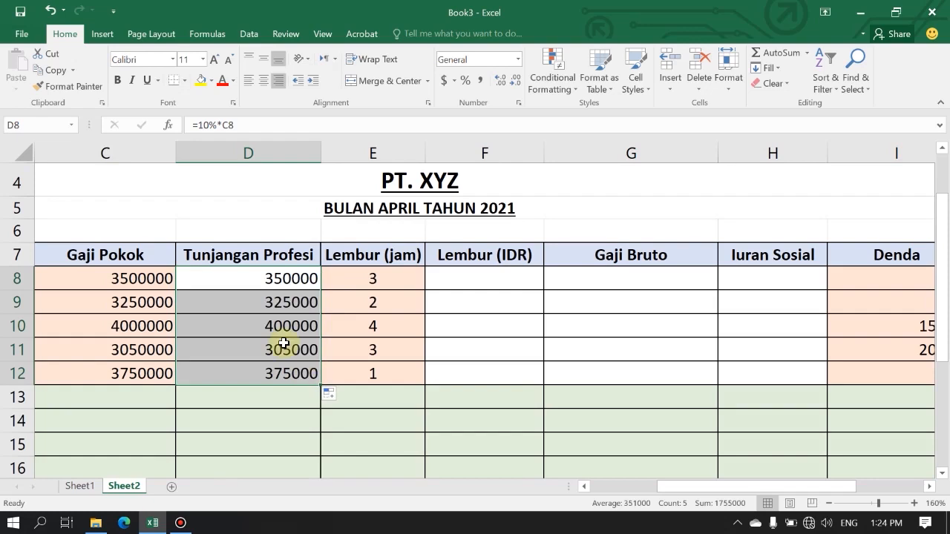
Check the Lembur Perjam rule in the Keterangan notes and enter the hourly overtime formula =1/173*C8 in cell F8 under Lembur (IDR).
scroll(284, 343, down, 2)
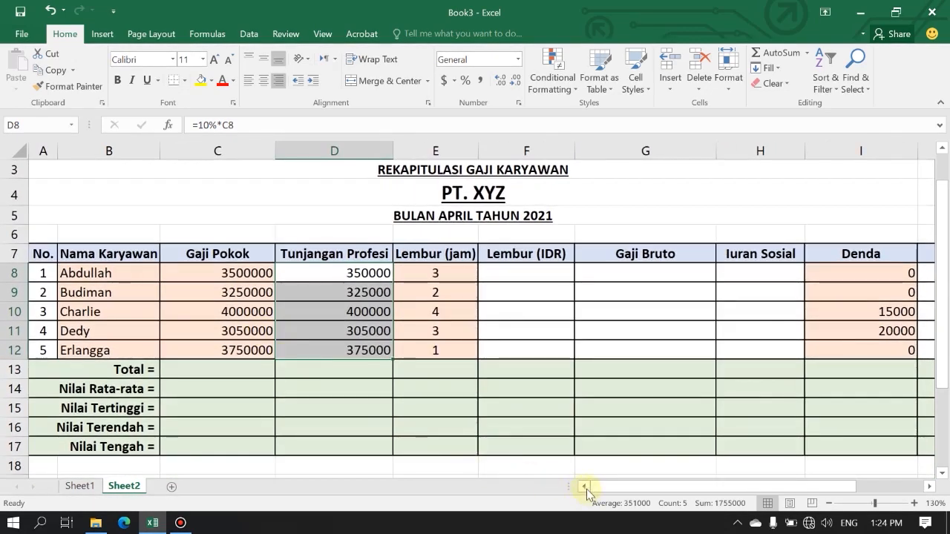
scroll(434, 304, down, 2)
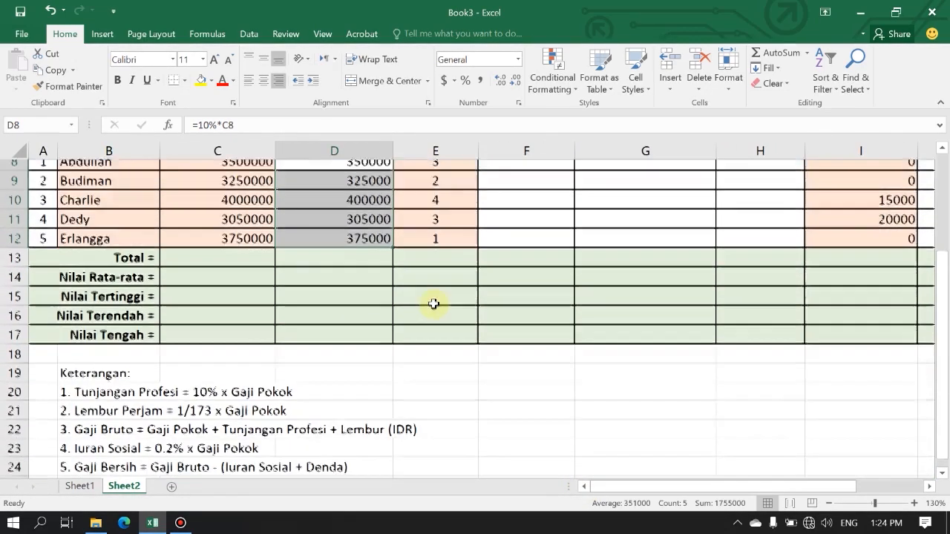
scroll(514, 297, up, 1)
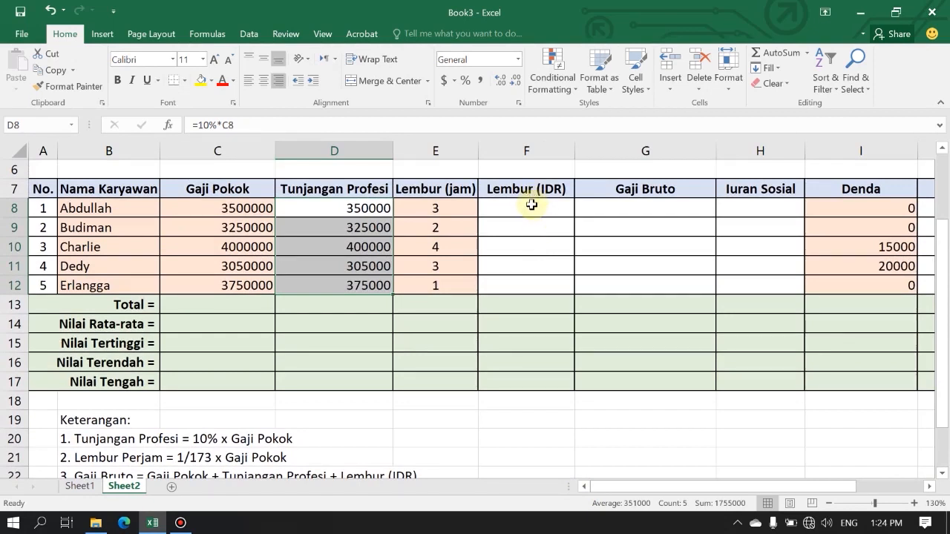
scroll(536, 245, down, 1)
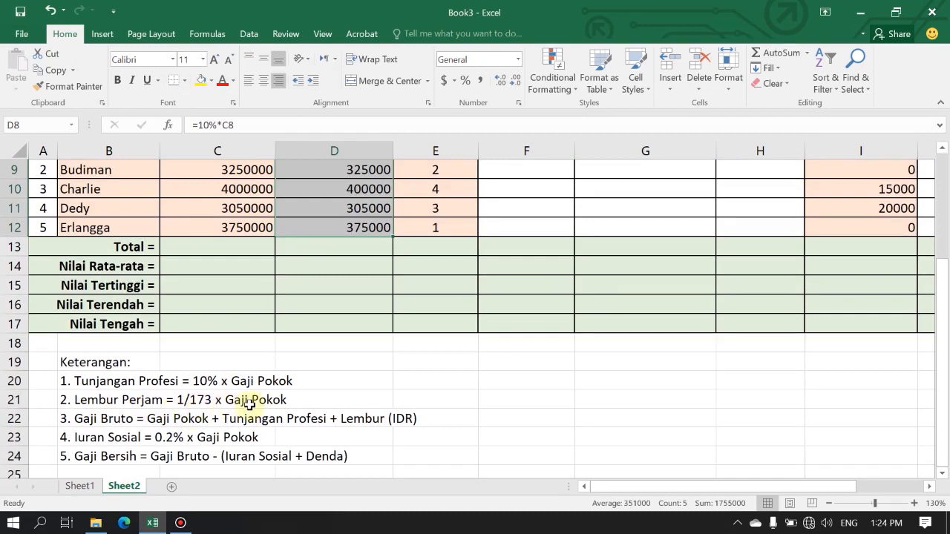
scroll(266, 407, up, 1)
scroll(401, 415, up, 2)
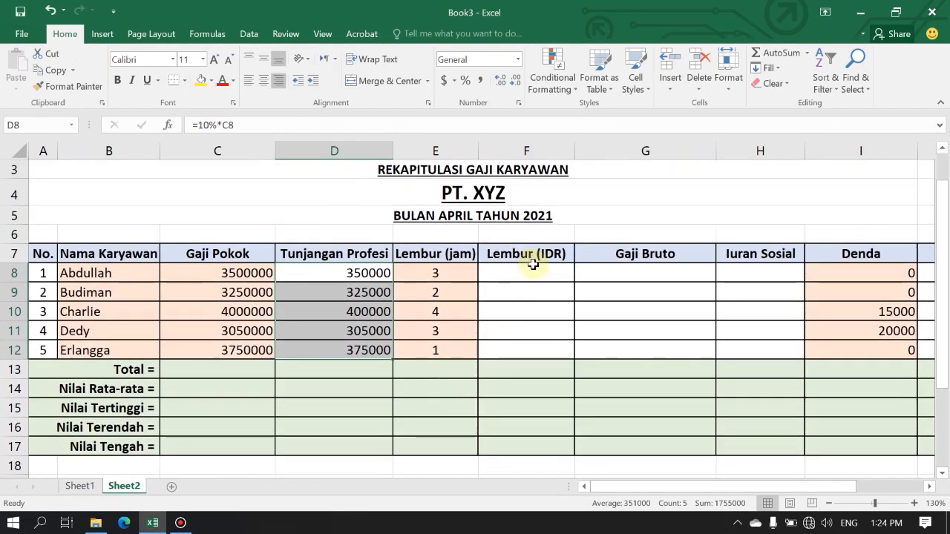
scroll(536, 227, down, 1)
click(536, 207)
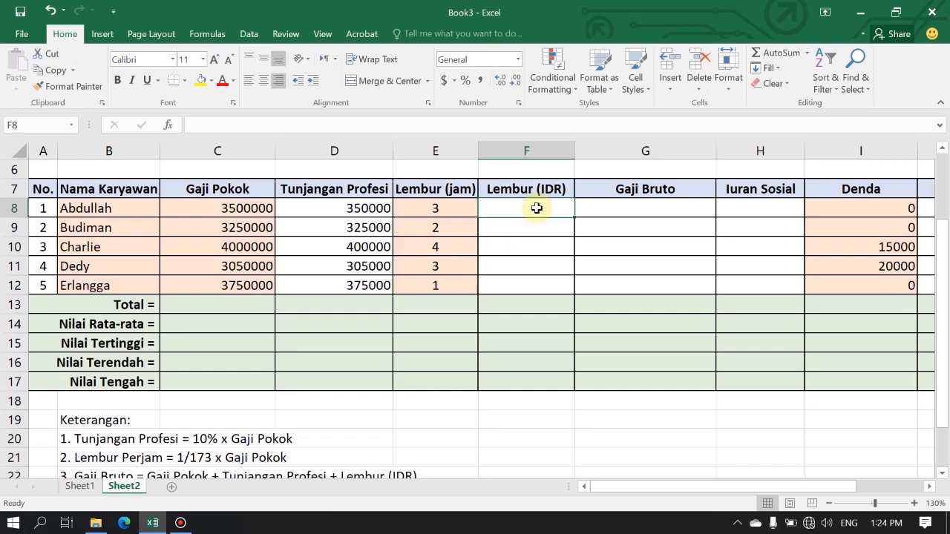
text(=)
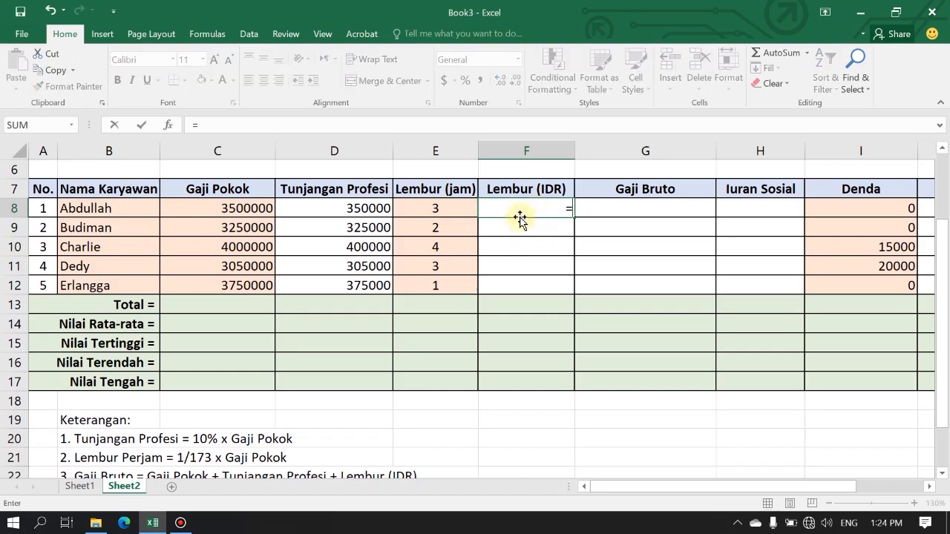
text(1/173*)
click(249, 211)
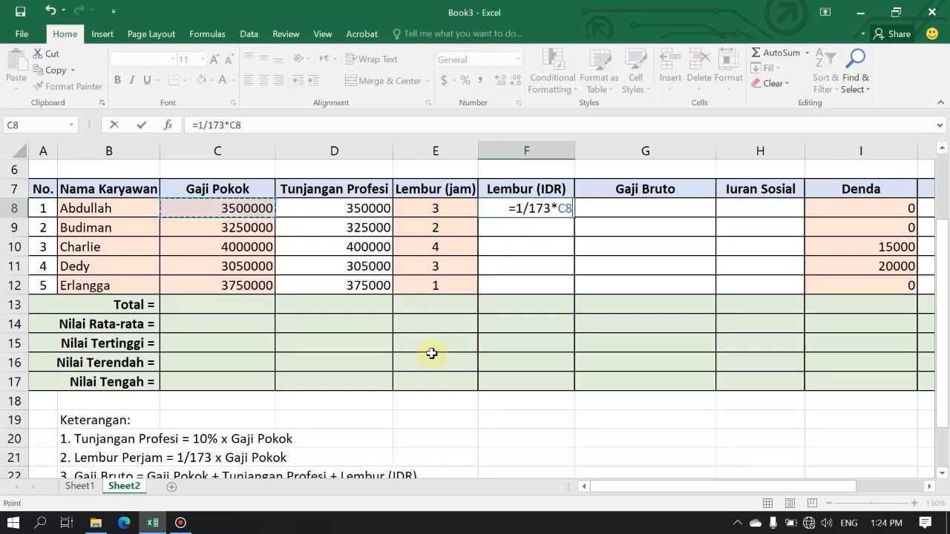
key(Return)
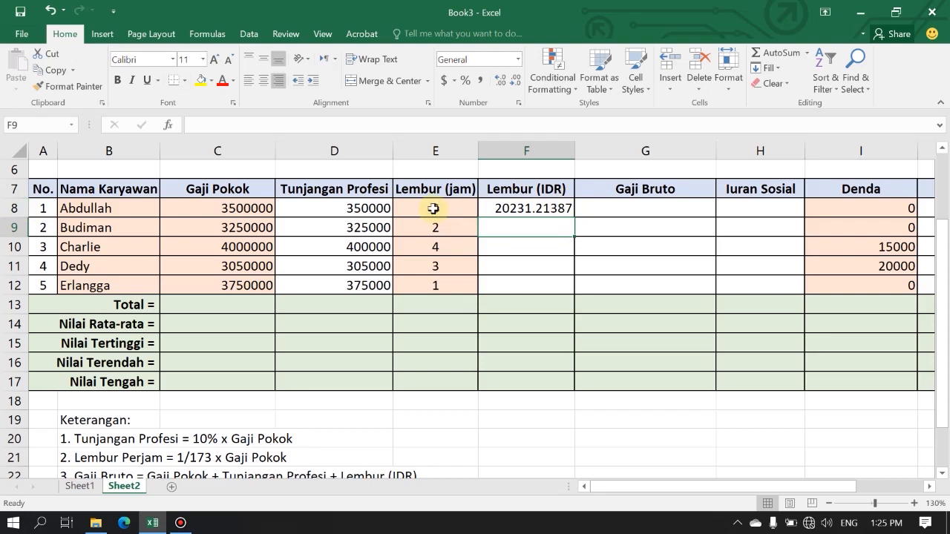
Change the Lembur (IDR) formula in F8 to =(1/173*C8)*E8 so it multiplies by the overtime hours, and copy it down to F12.
double_click(541, 208)
click(517, 208)
text((1/173*C8)
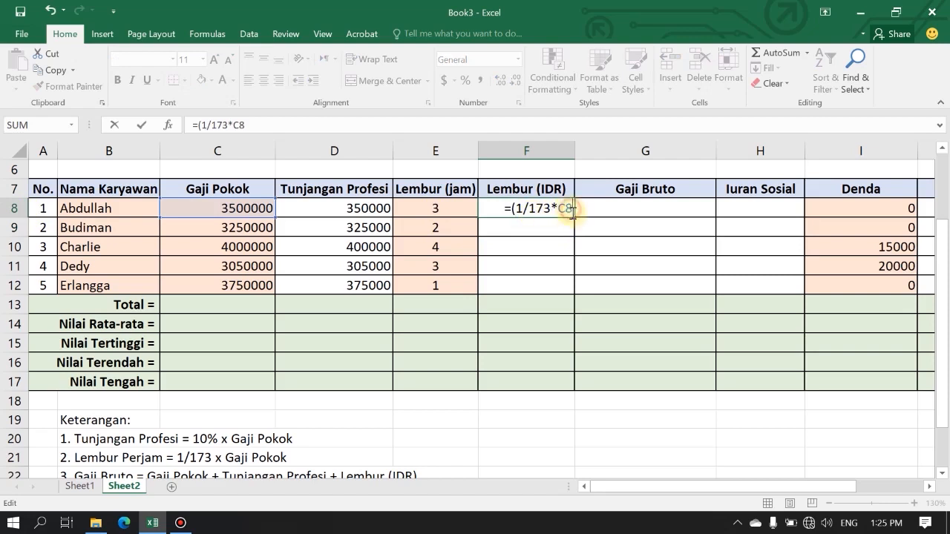
text())
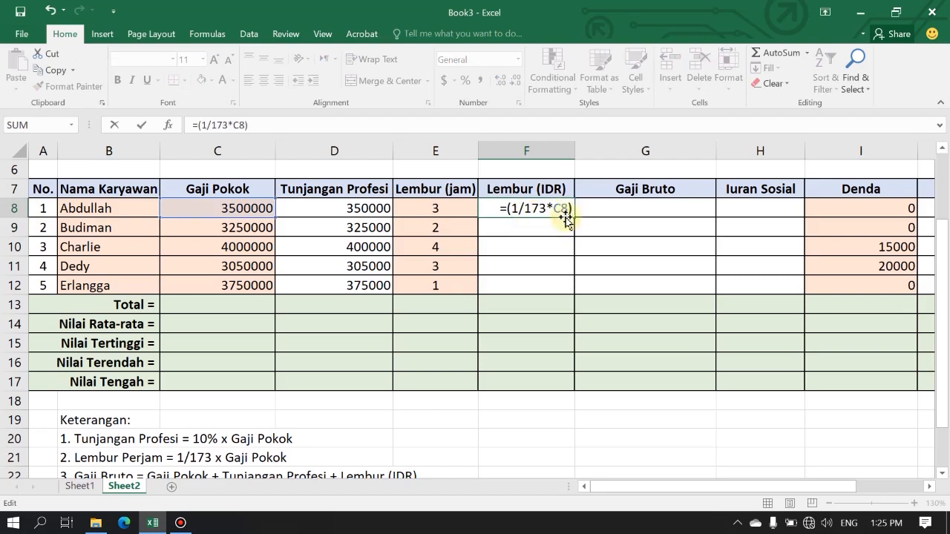
text(*)
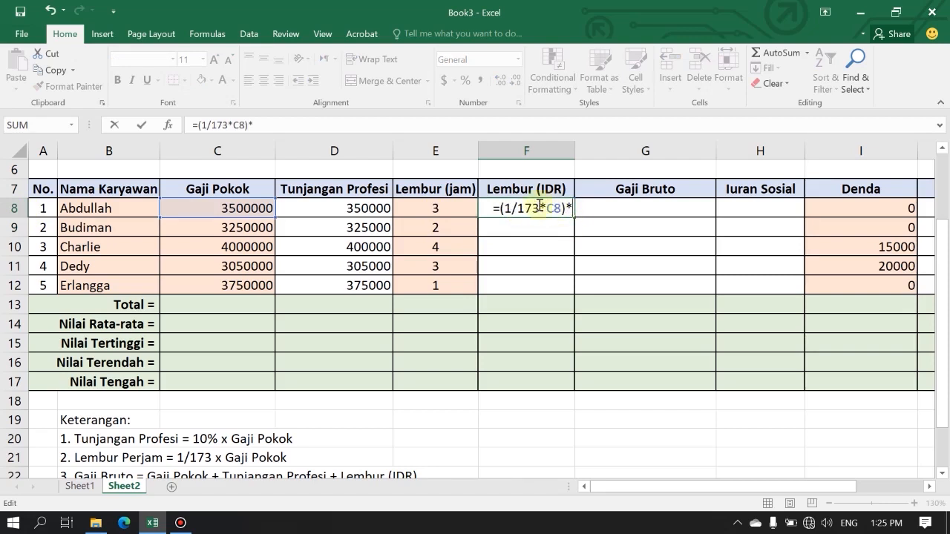
click(463, 210)
key(Return)
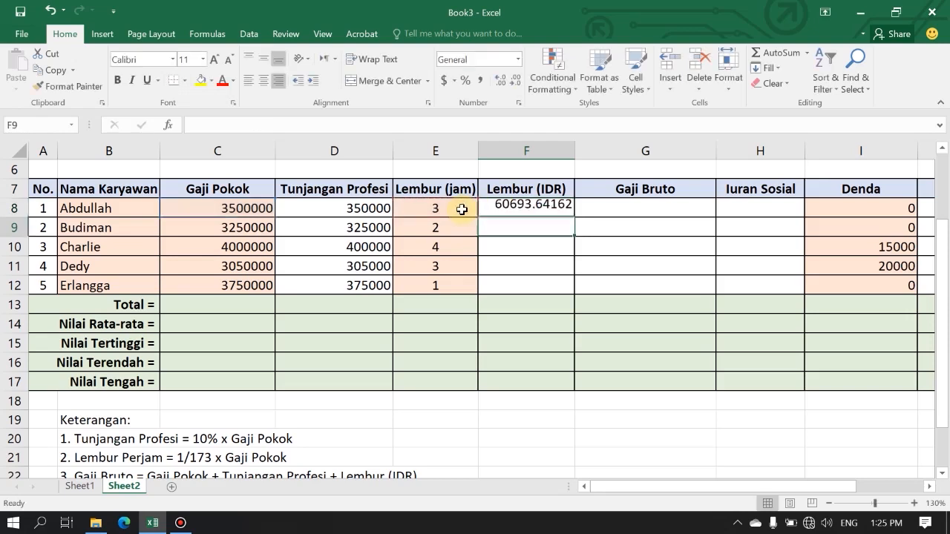
click(541, 209)
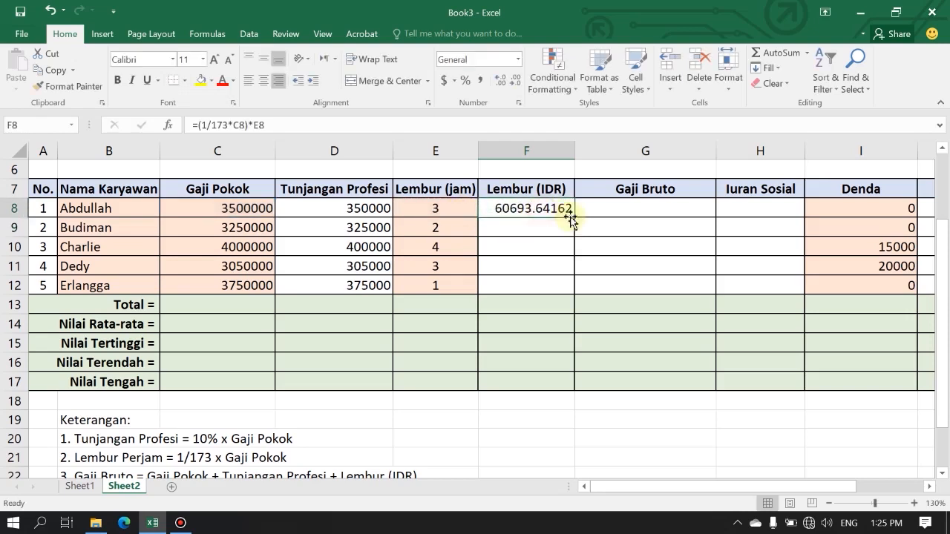
drag(572, 217, 573, 291)
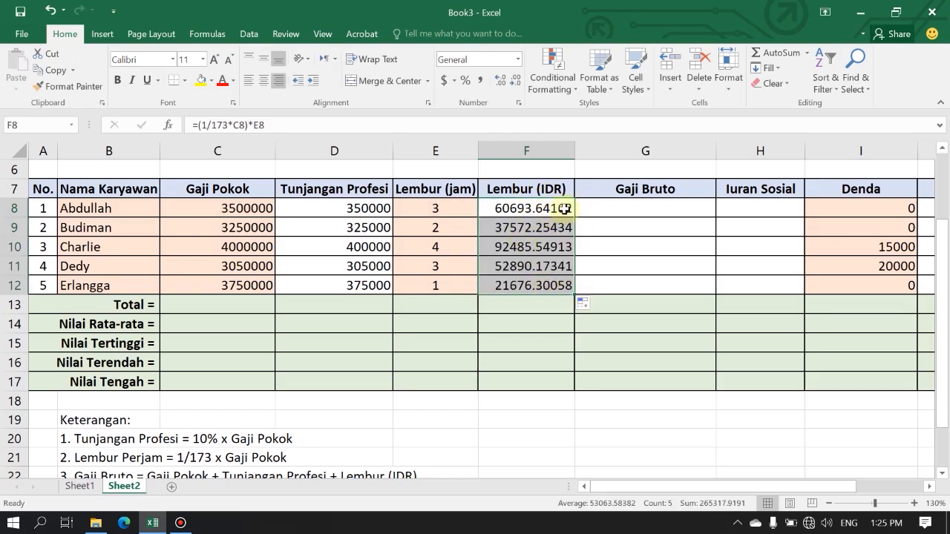
Check the Gaji Bruto rule in the Keterangan notes and enter the formula =C8+D8+F8 in cell G8.
click(666, 212)
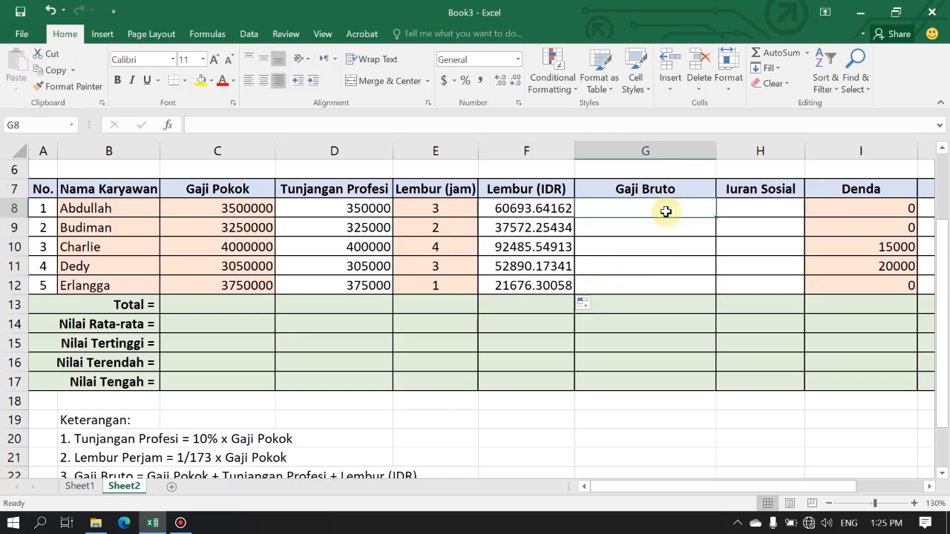
scroll(664, 212, down, 1)
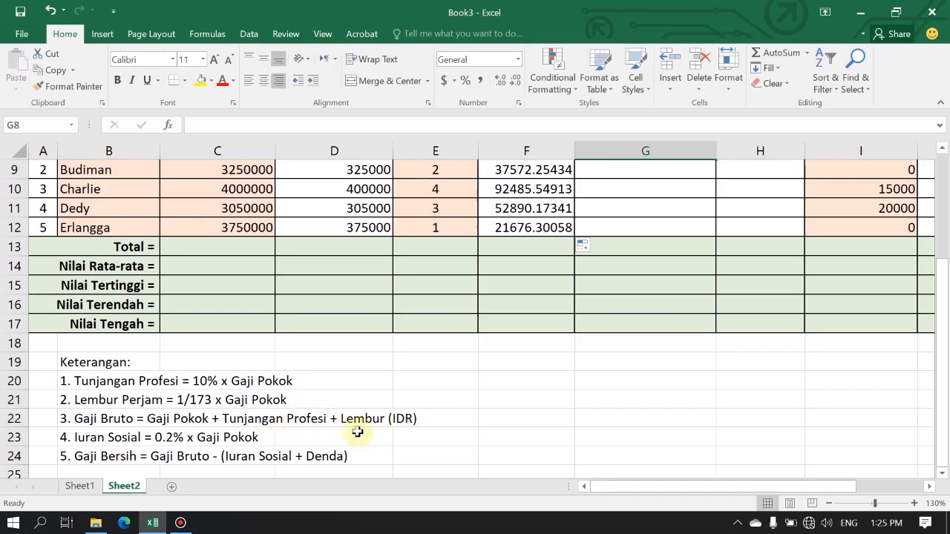
scroll(471, 416, up, 2)
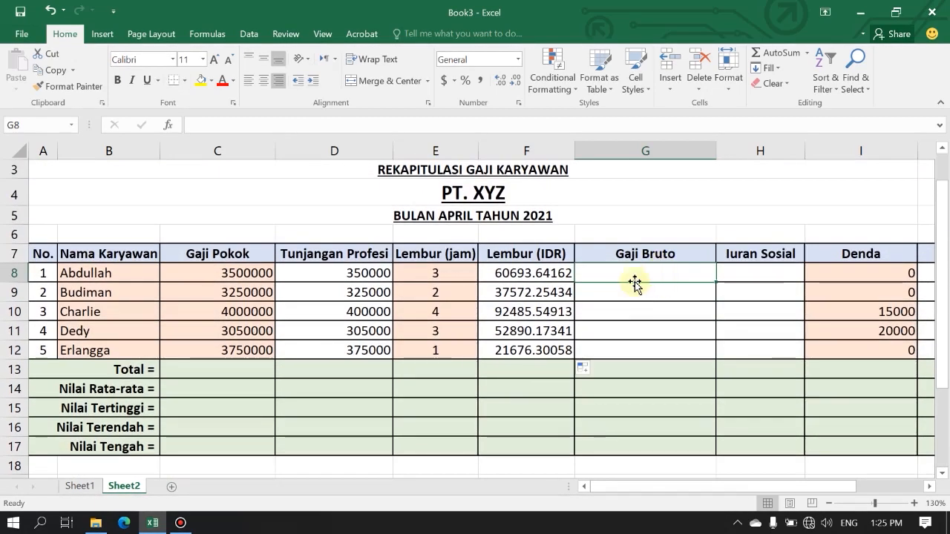
text(=)
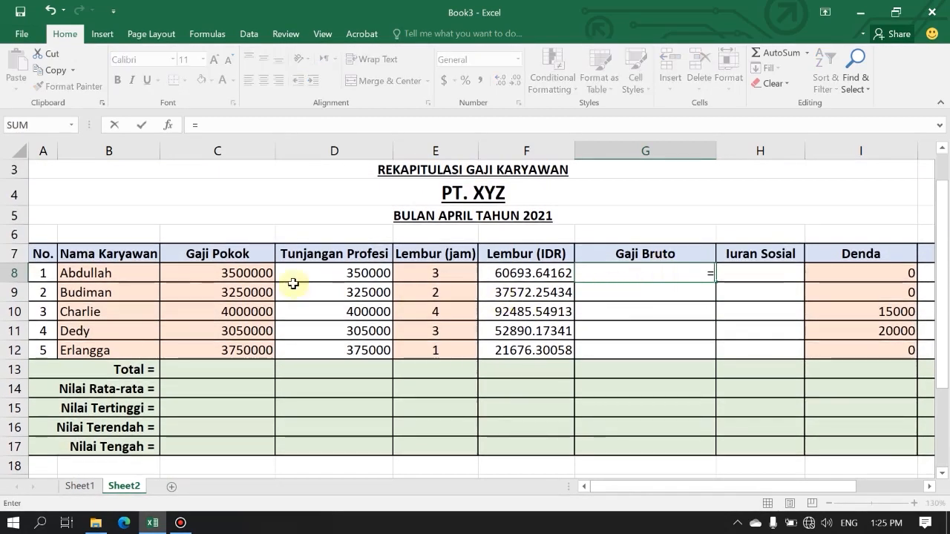
click(255, 275)
text(+)
click(334, 276)
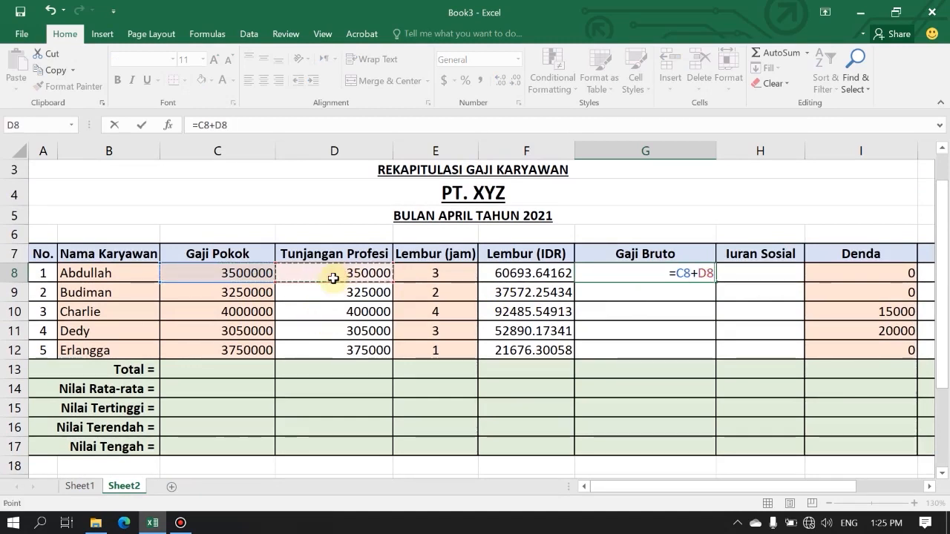
text(+)
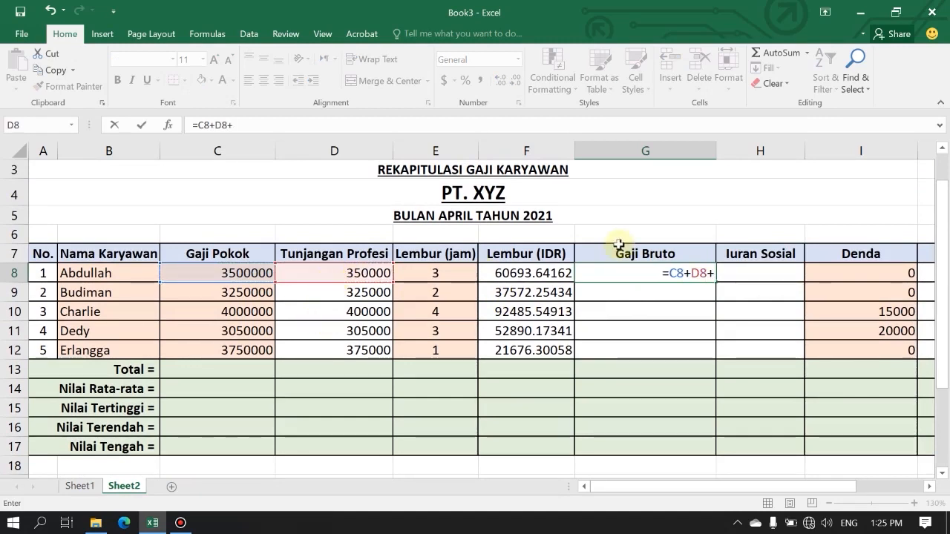
click(549, 275)
key(Return)
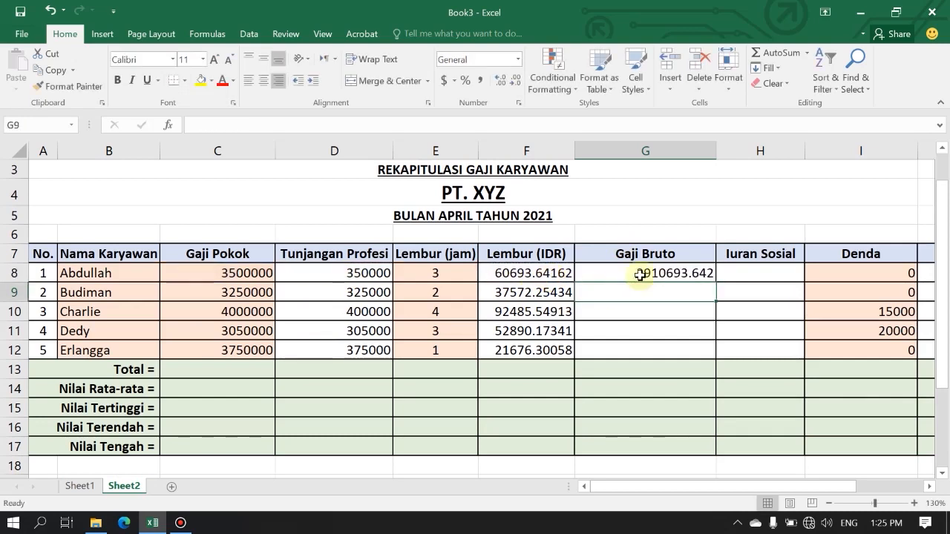
Copy the Gaji Bruto formula from G8 down to G12.
scroll(661, 253, down, 1)
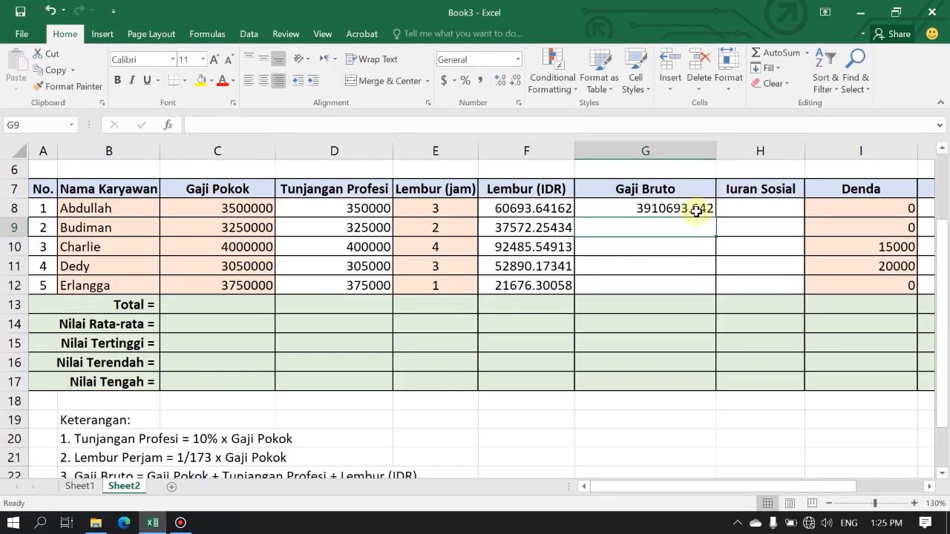
click(699, 211)
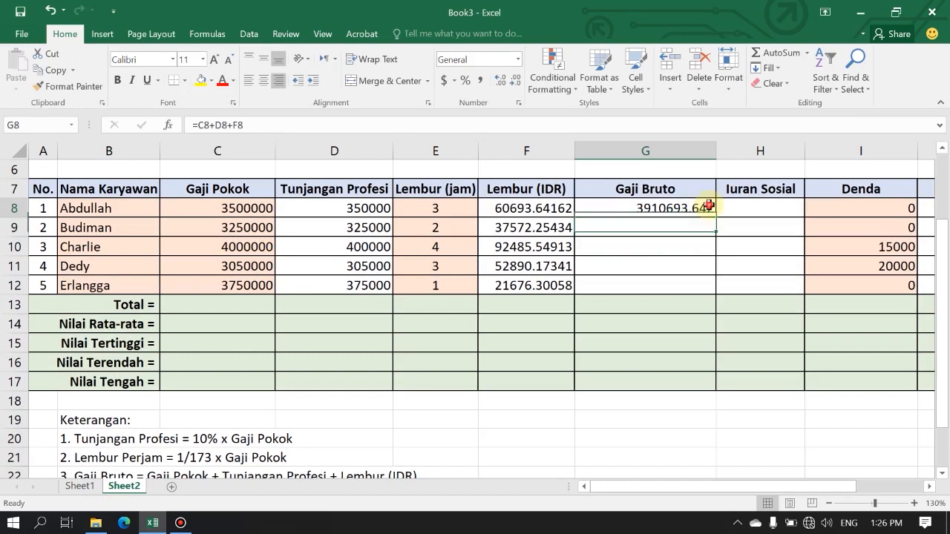
drag(717, 216, 722, 293)
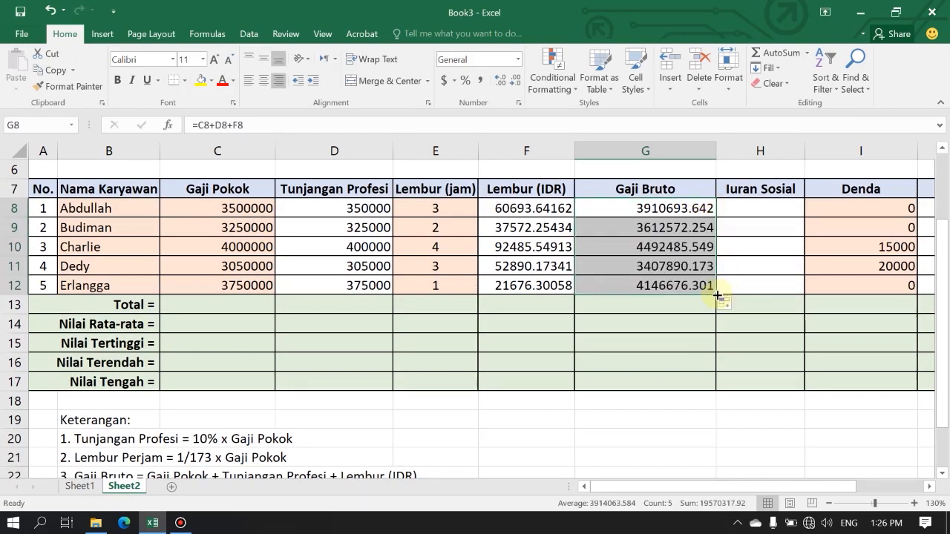
Following the Iuran Sosial rule in the Keterangan notes, enter the formula =0.2%*C8 in cell H8 and copy it down to H12.
scroll(628, 290, down, 1)
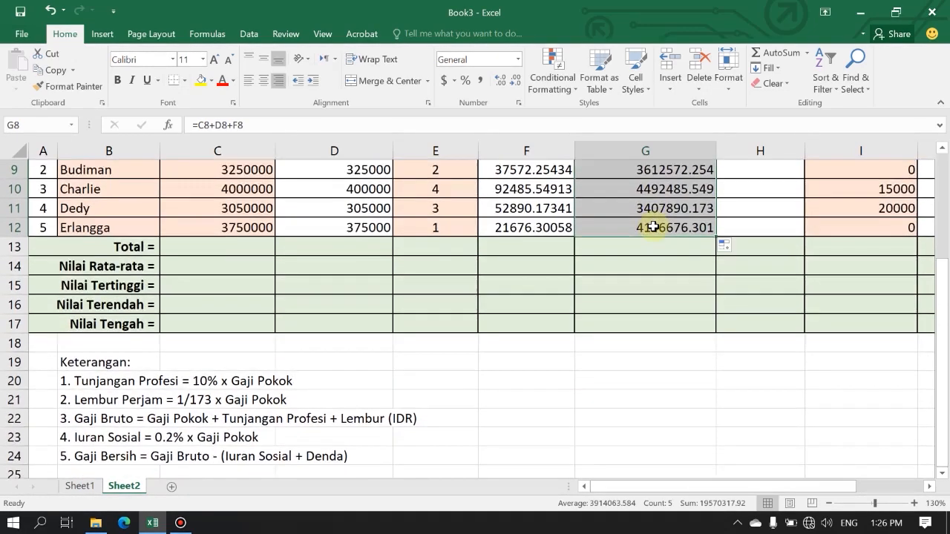
scroll(615, 228, up, 1)
click(772, 209)
drag(772, 208, 764, 282)
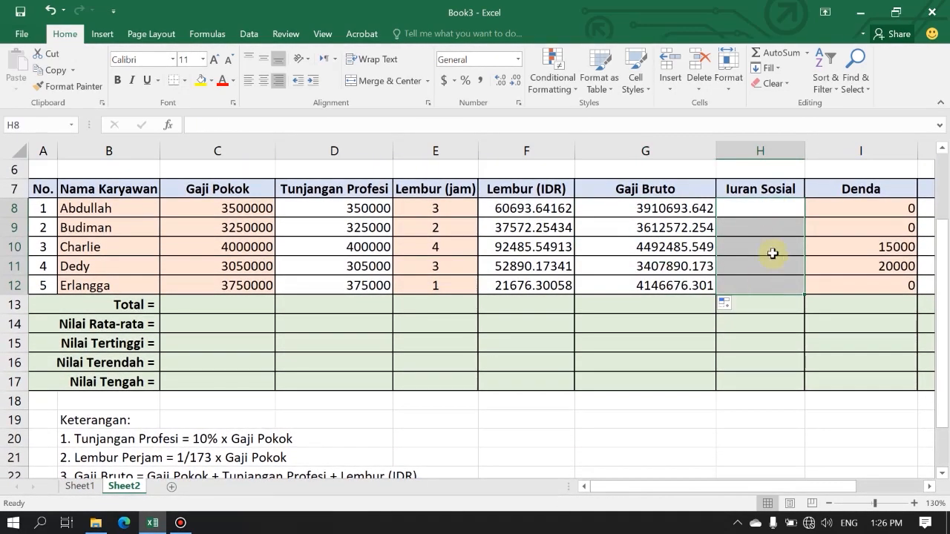
scroll(789, 221, down, 1)
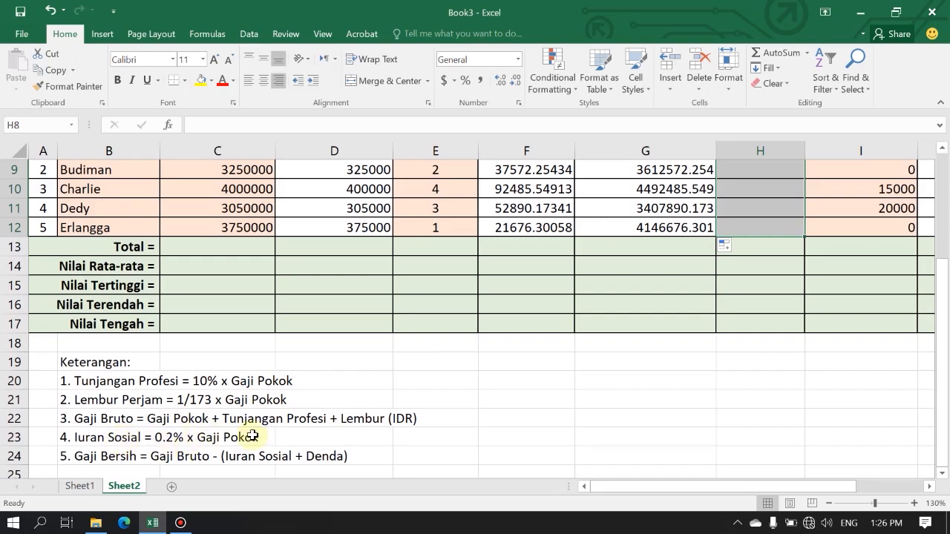
scroll(265, 444, up, 1)
click(775, 205)
text(=0.2%*)
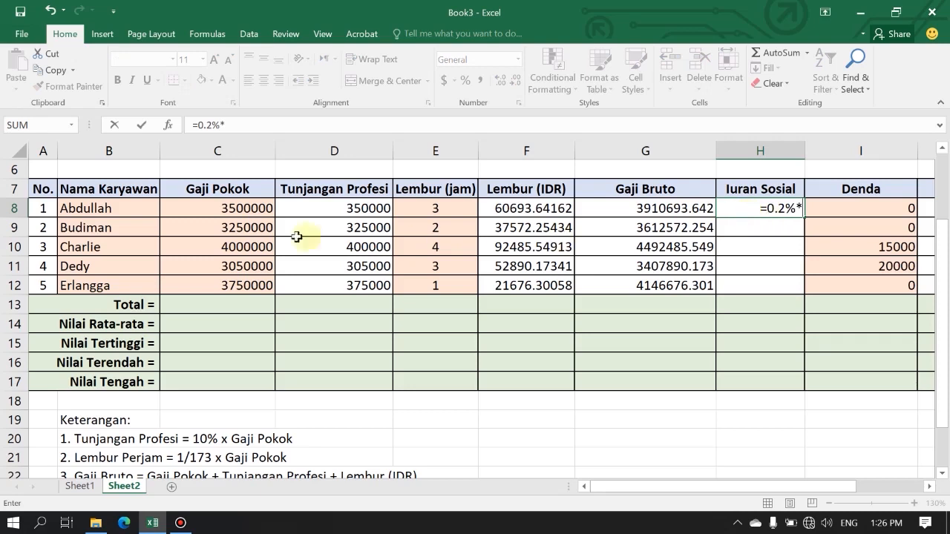
click(223, 209)
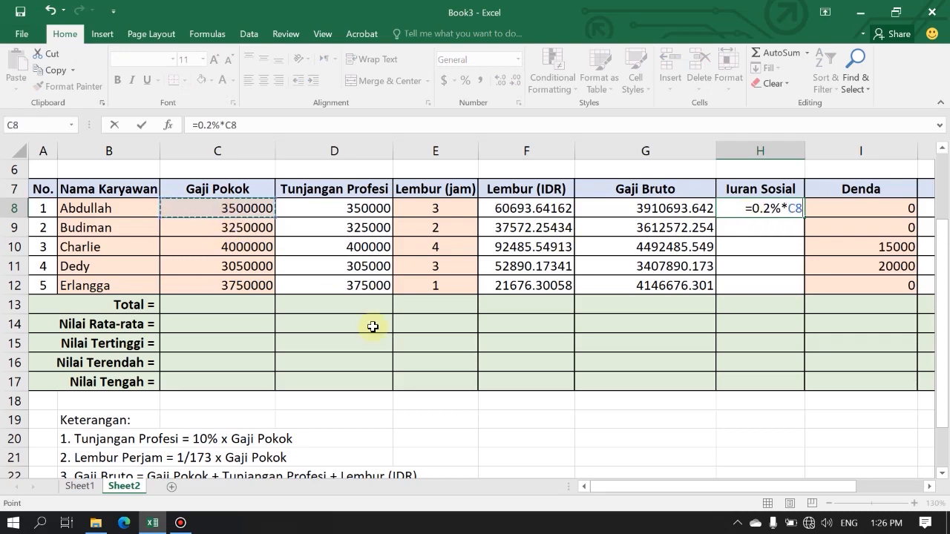
key(Return)
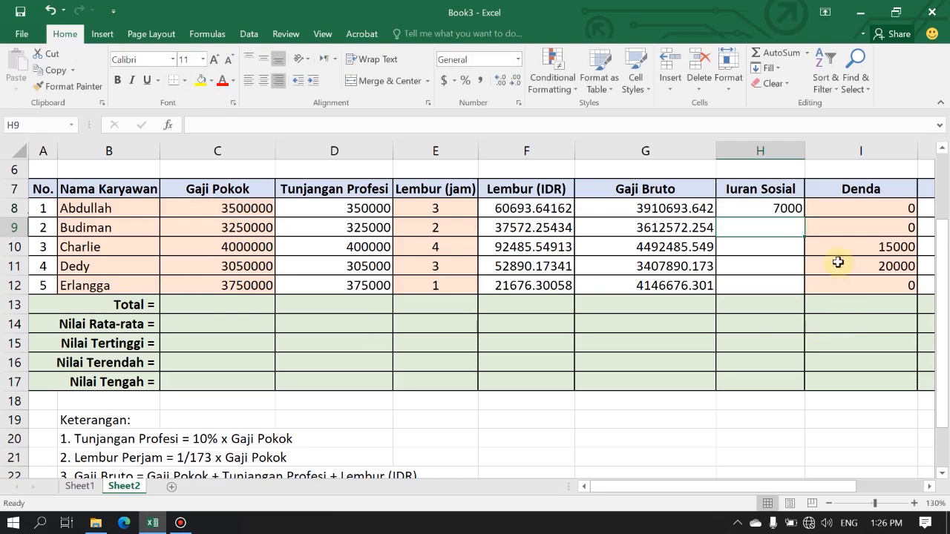
click(788, 208)
drag(805, 216, 795, 288)
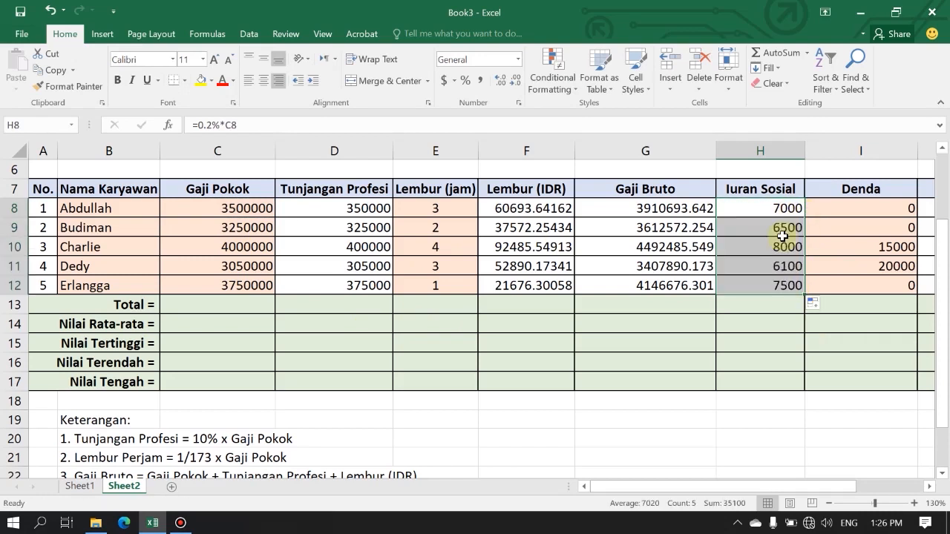
Review the Gaji Bersih rule in the Keterangan notes against the Gaji Bruto, Iuran Sosial and Denda columns.
scroll(781, 238, down, 2)
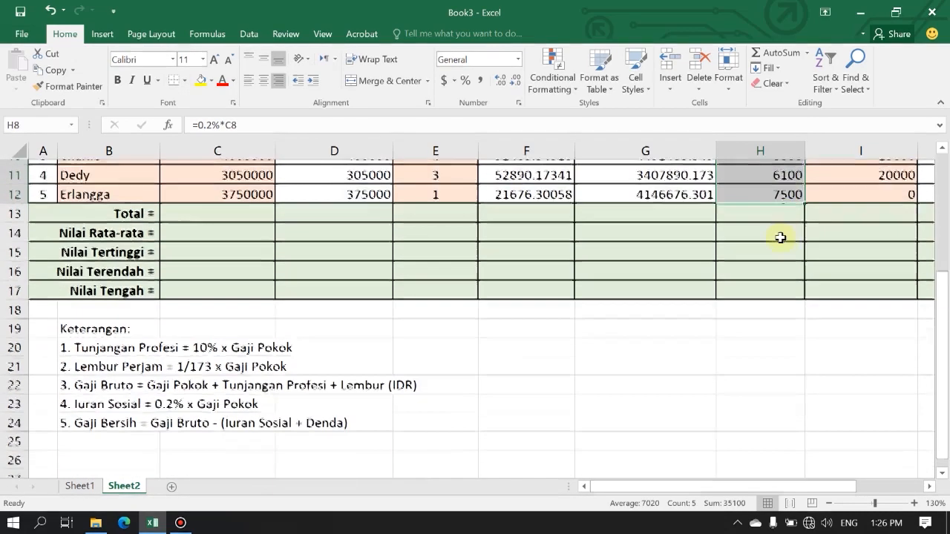
scroll(475, 435, up, 2)
drag(624, 487, 706, 488)
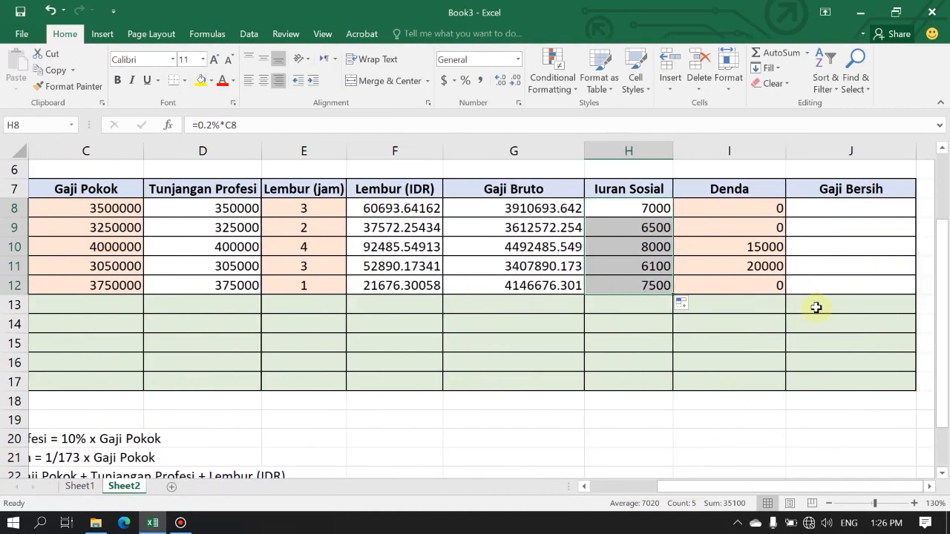
scroll(844, 241, down, 1)
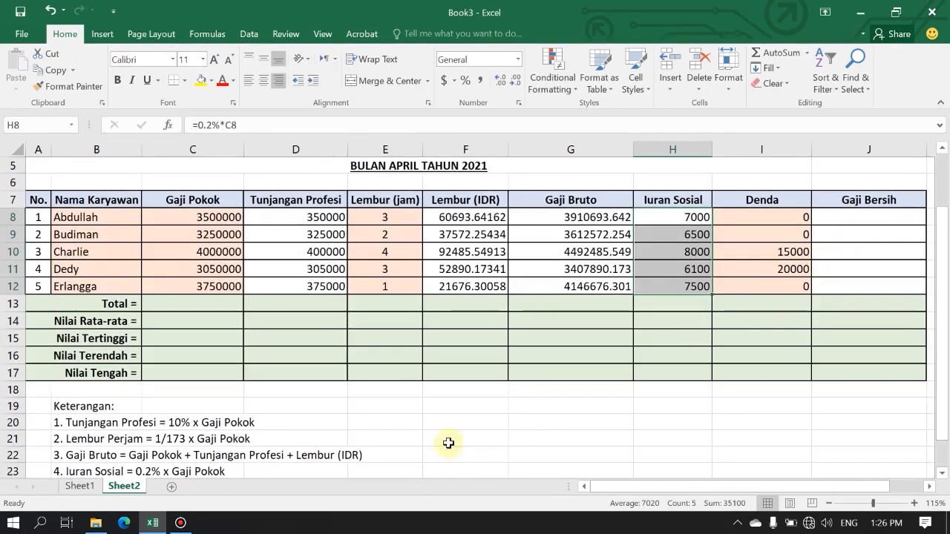
scroll(335, 452, down, 1)
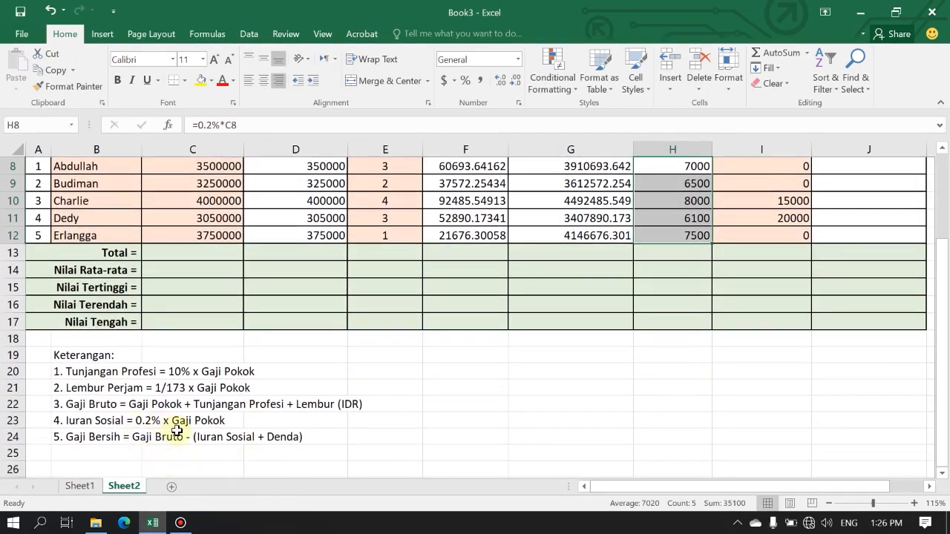
scroll(164, 452, up, 1)
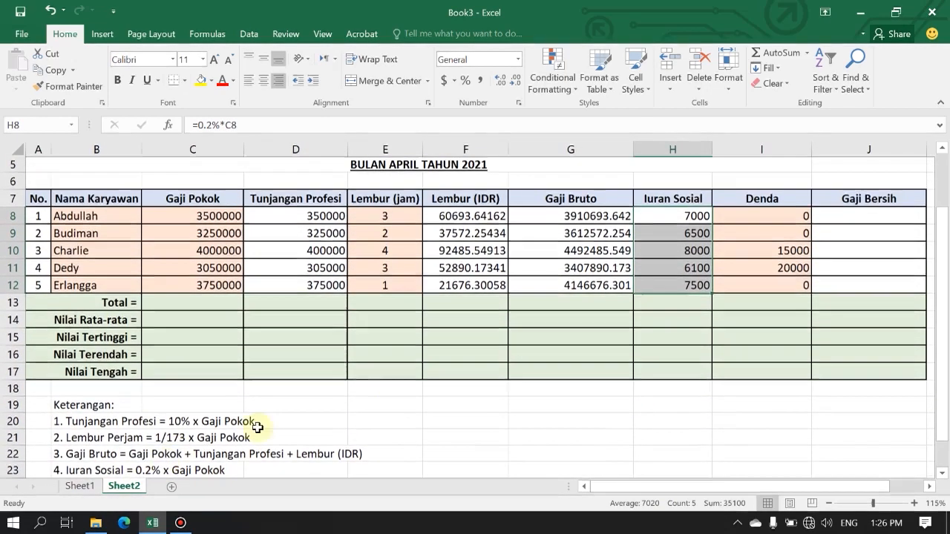
drag(592, 216, 590, 288)
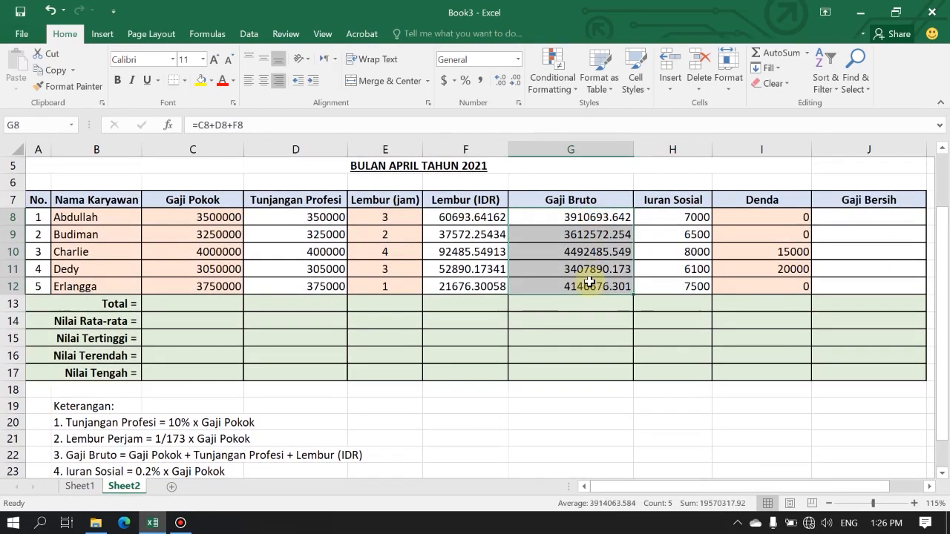
scroll(255, 436, down, 1)
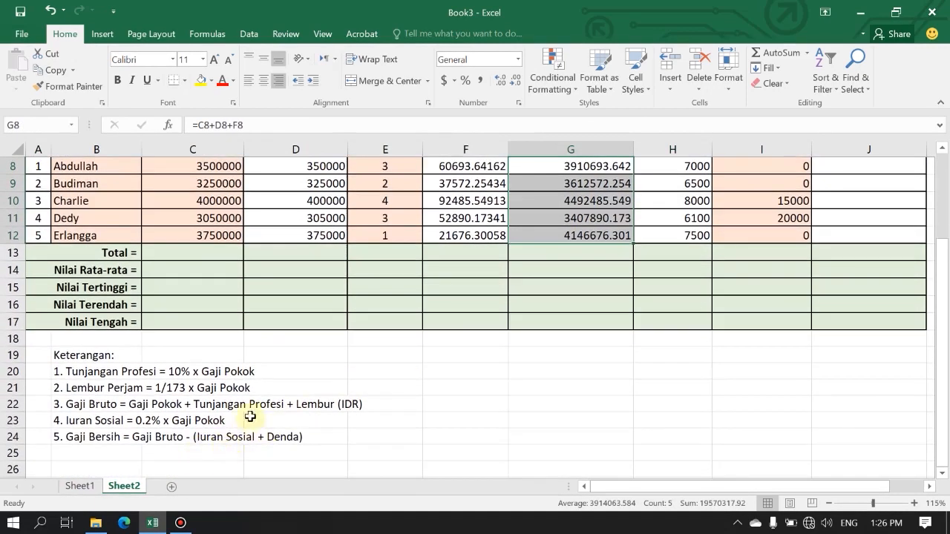
scroll(269, 445, up, 1)
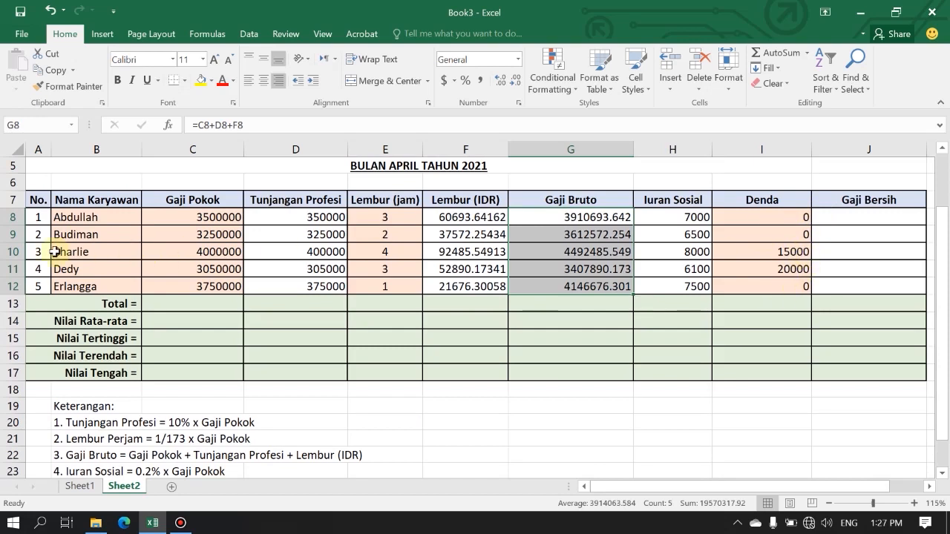
drag(13, 252, 12, 269)
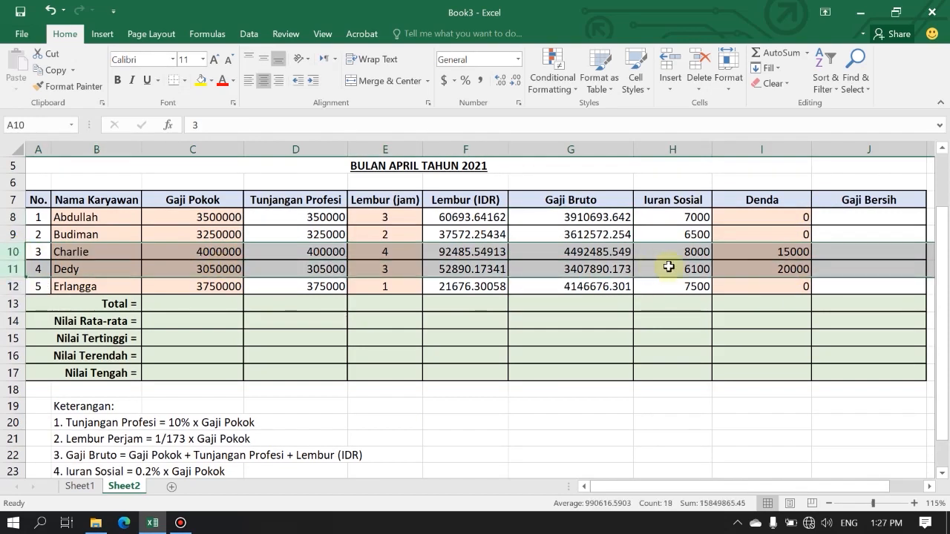
drag(806, 218, 802, 227)
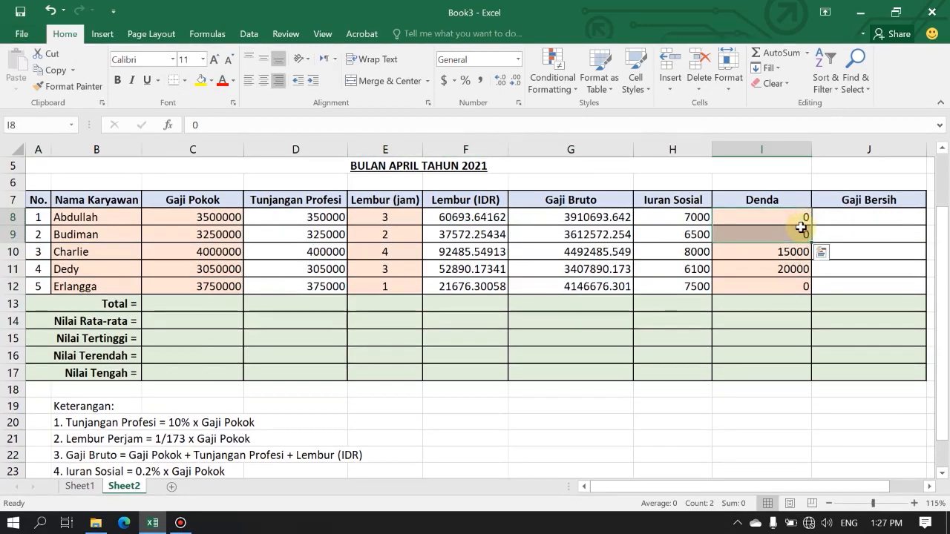
scroll(802, 227, down, 1)
scroll(148, 444, up, 1)
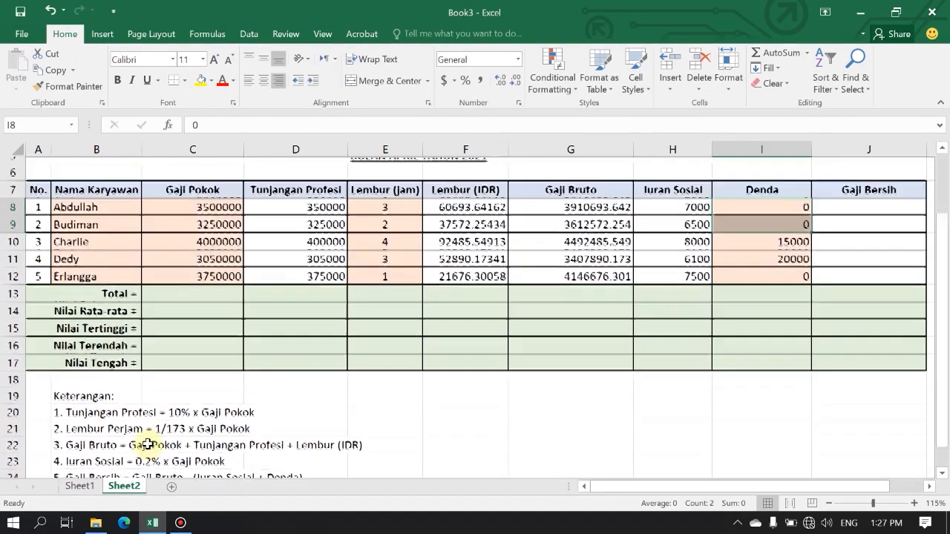
scroll(239, 388, down, 1)
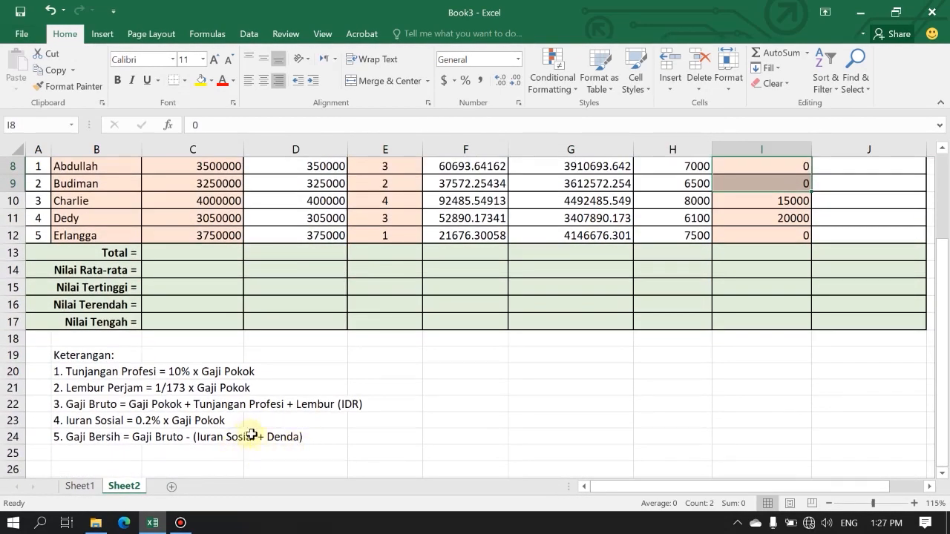
scroll(555, 374, up, 1)
Enter the net pay formula =G8-(H8+I8) in cell J8 under Gaji Bersih.
click(829, 221)
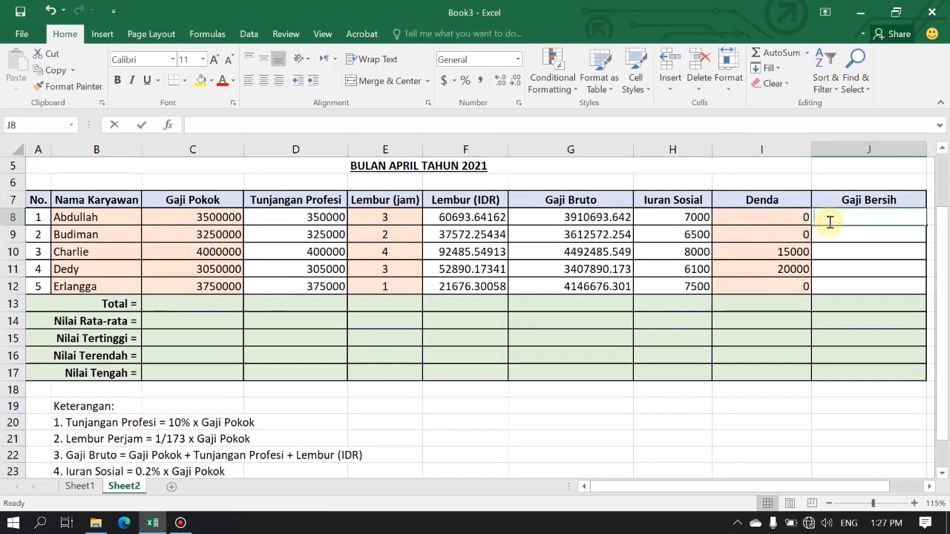
text(=)
click(616, 218)
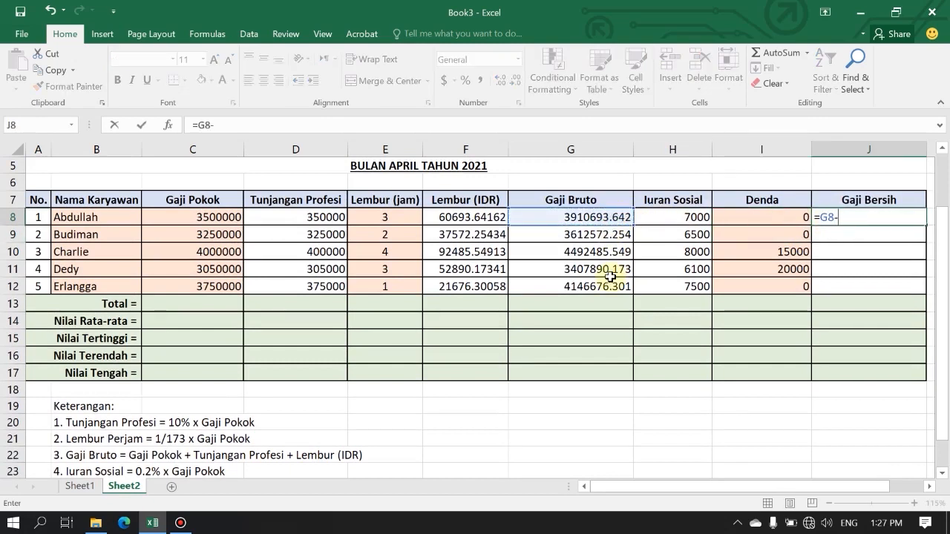
scroll(610, 277, down, 1)
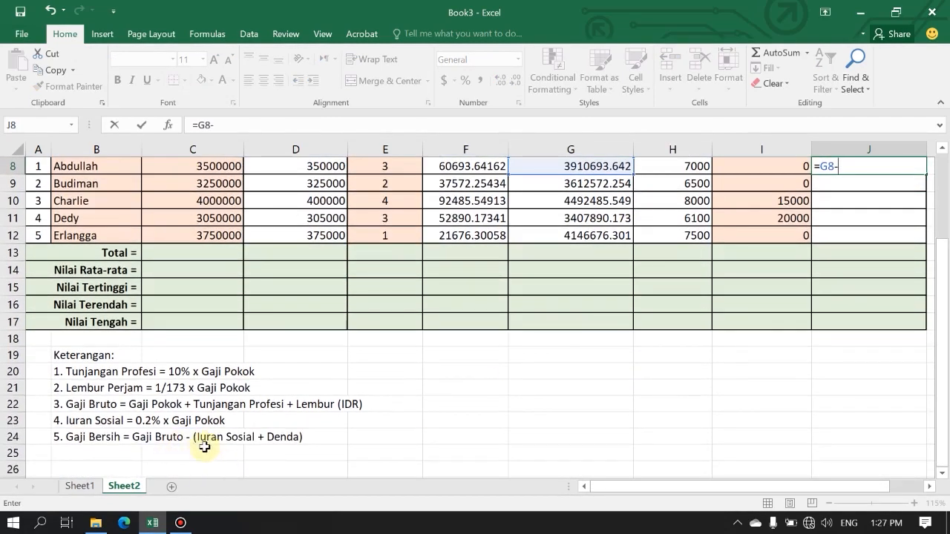
scroll(664, 415, up, 1)
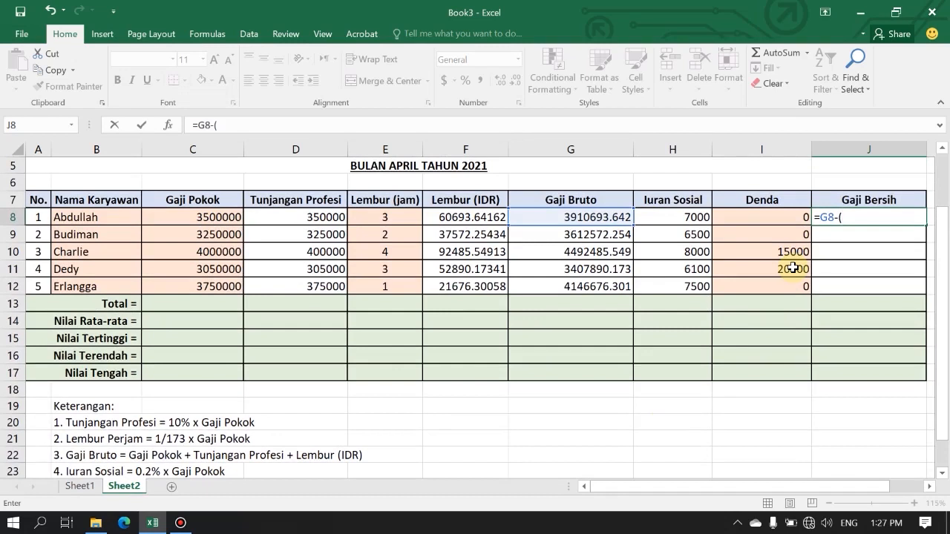
click(701, 218)
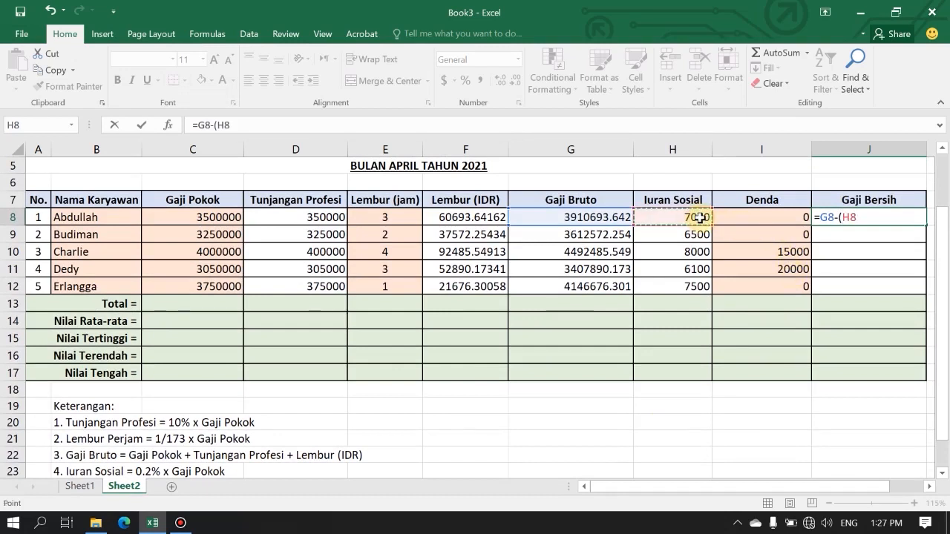
text(+)
click(744, 216)
text())
key(Return)
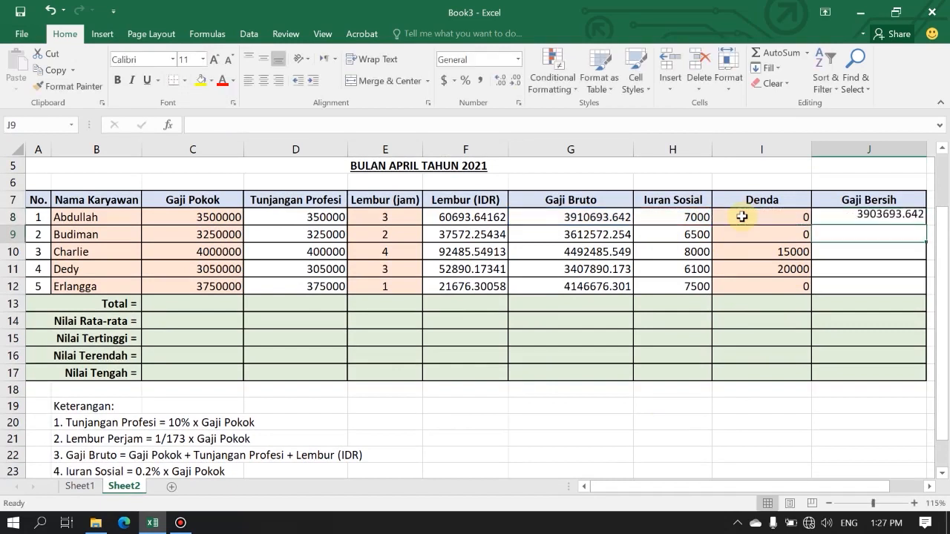
Copy the Gaji Bersih formula from J8 down to J12.
click(875, 217)
drag(925, 225, 927, 291)
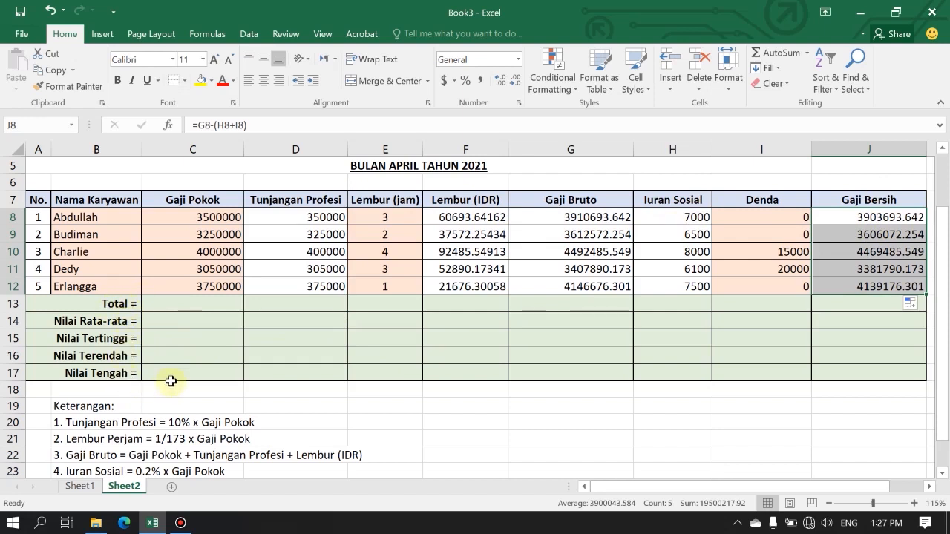
Review the Gaji Pokok and Tunjangan Profesi values in rows 8 to 12 against their cells in the Total row.
drag(198, 215, 855, 279)
click(188, 306)
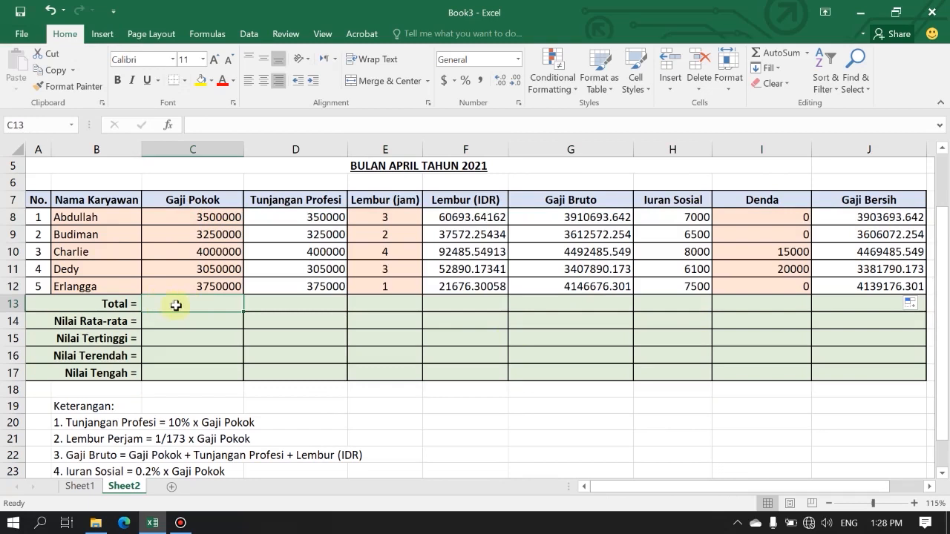
drag(195, 215, 202, 280)
click(184, 311)
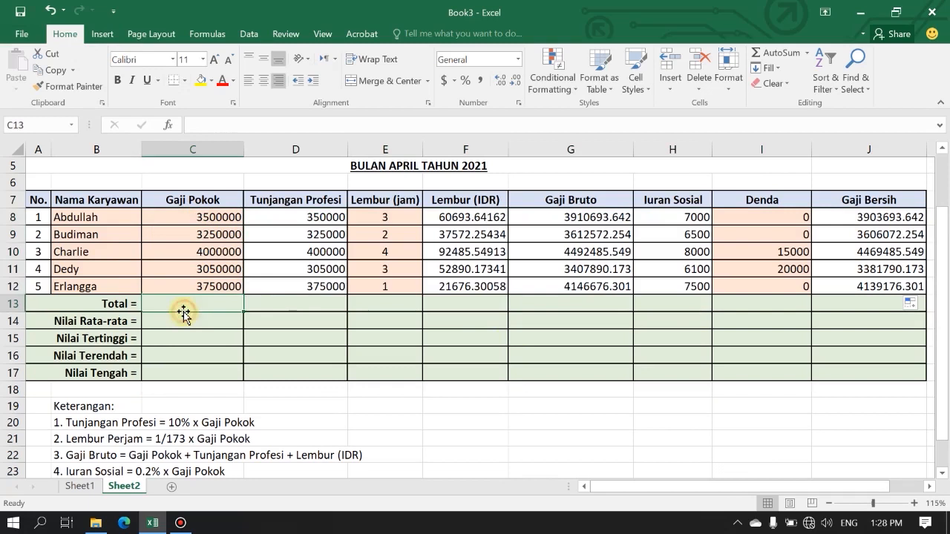
click(276, 303)
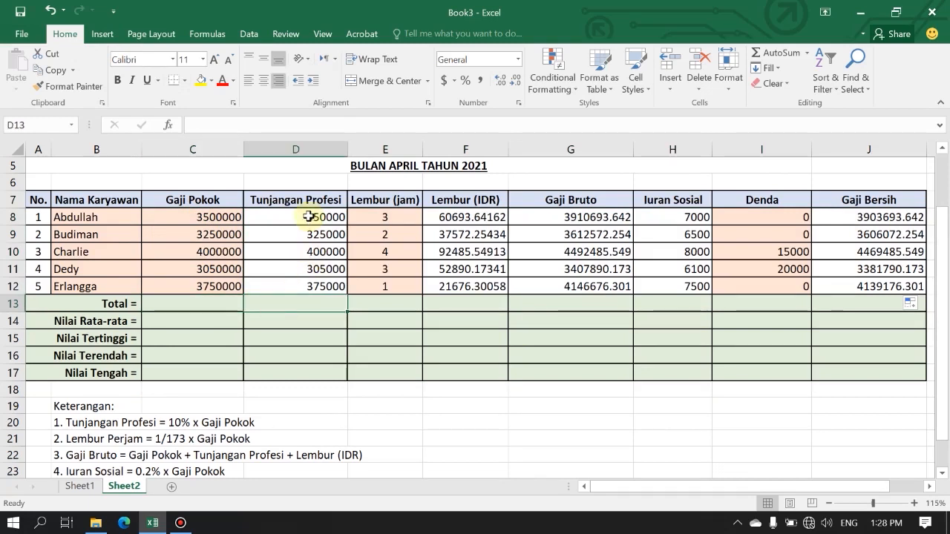
drag(308, 216, 318, 283)
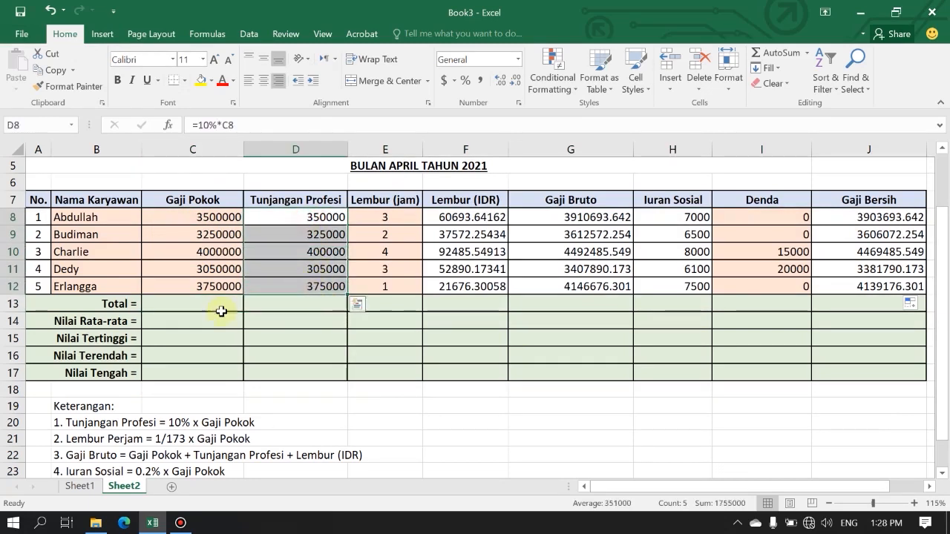
Enter the formula =SUM(C8:C12) in cell C13 to total the Gaji Pokok column.
click(190, 304)
scroll(123, 304, up, 3)
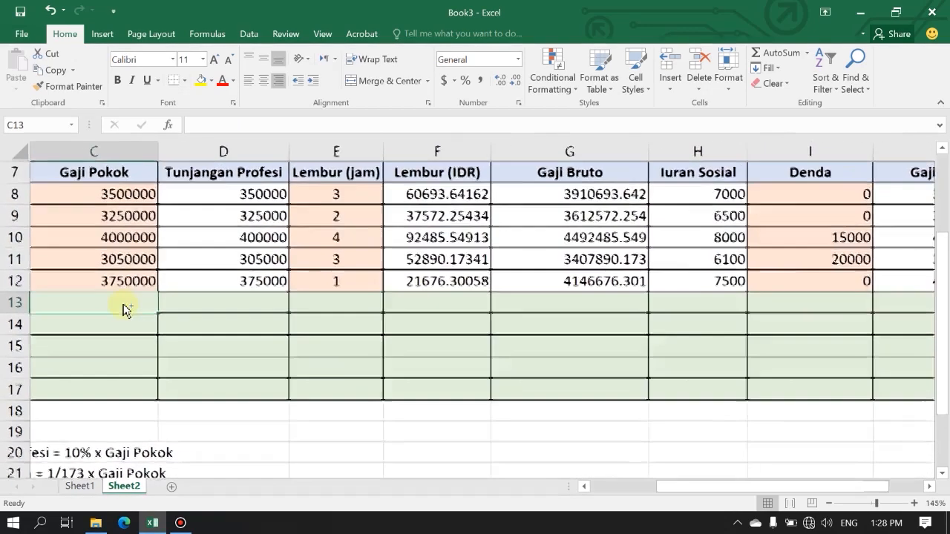
drag(663, 490, 631, 491)
scroll(355, 318, up, 1)
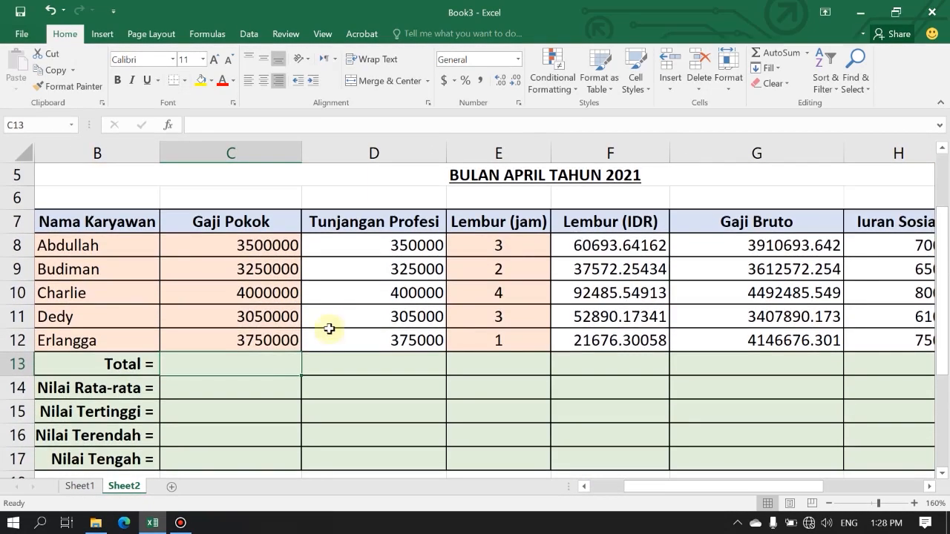
text(=sum)
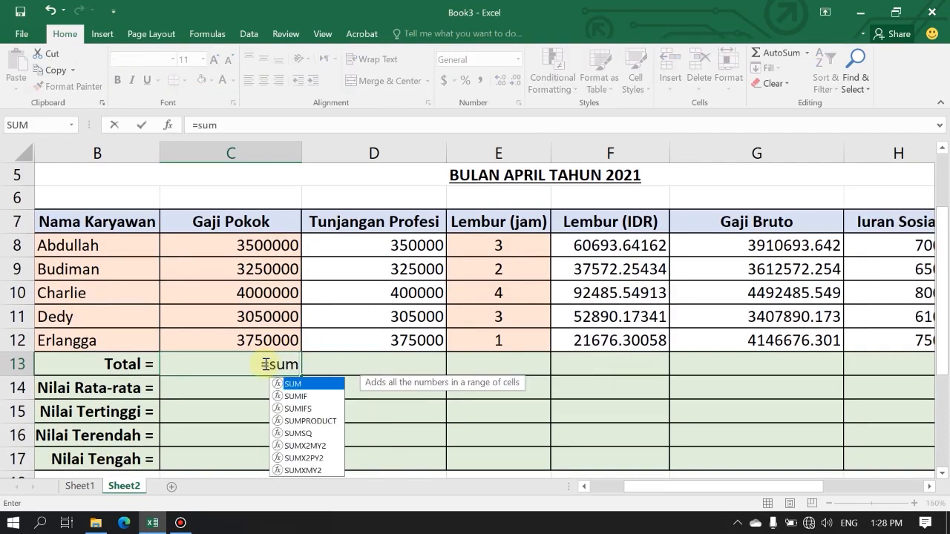
key(Tab)
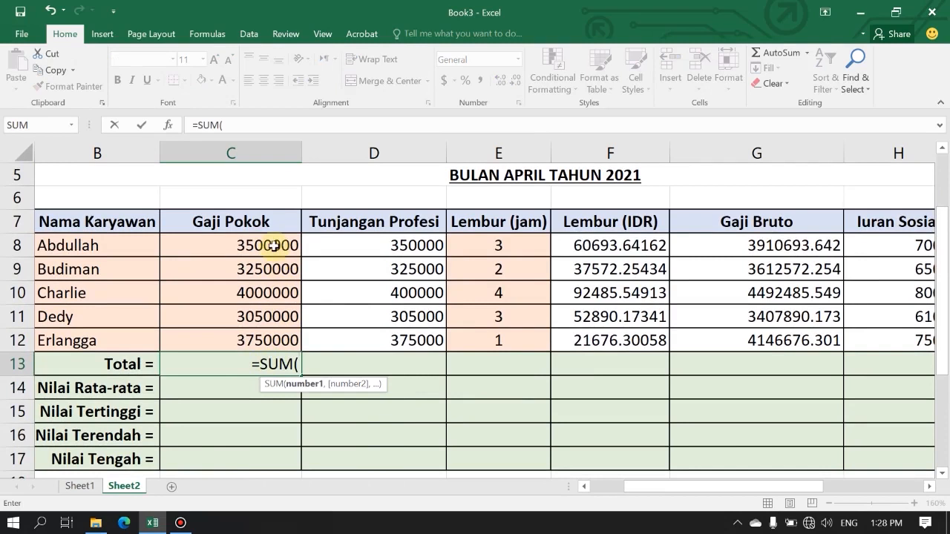
drag(273, 244, 275, 338)
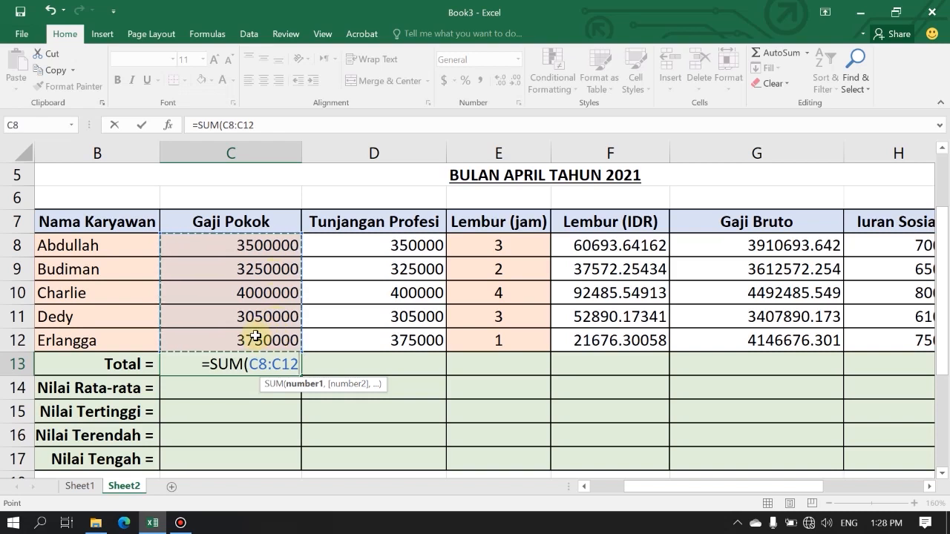
drag(271, 245, 269, 336)
key(Return)
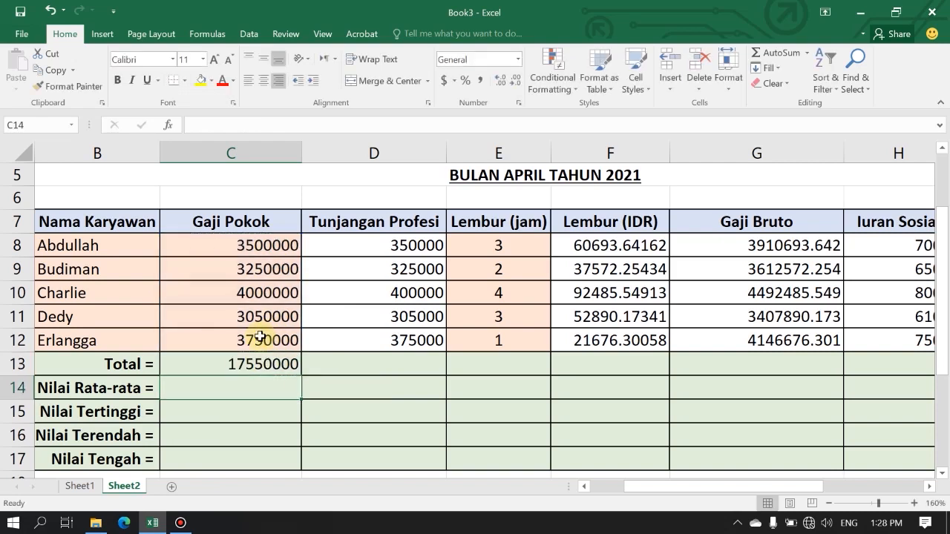
Copy the Total formula from C13 across to J13 and check the copied formula in E13.
click(263, 362)
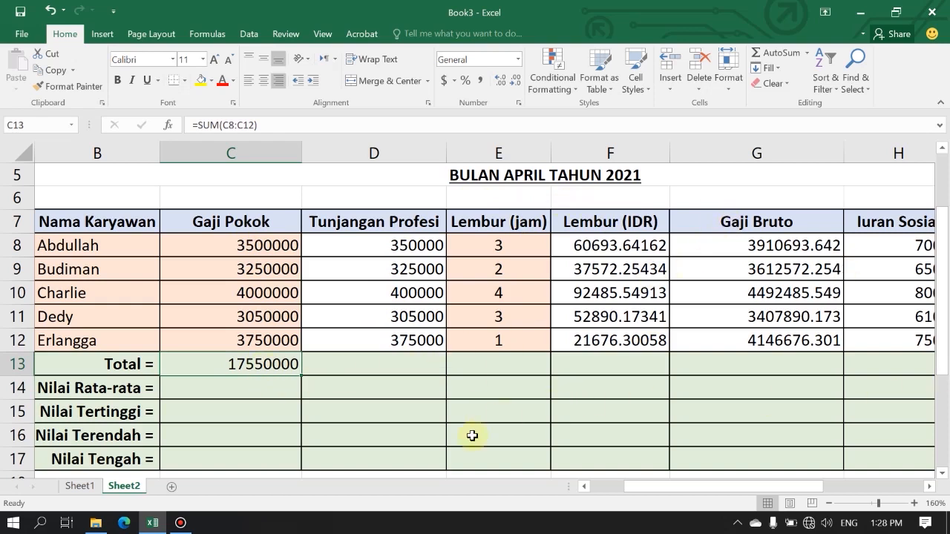
ctrl+scroll(825, 405, down, 2)
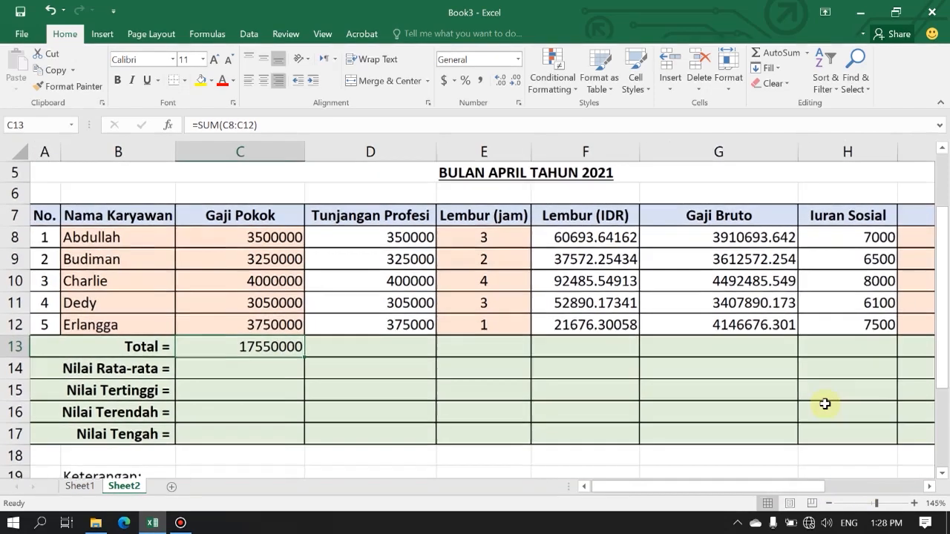
drag(732, 488, 792, 482)
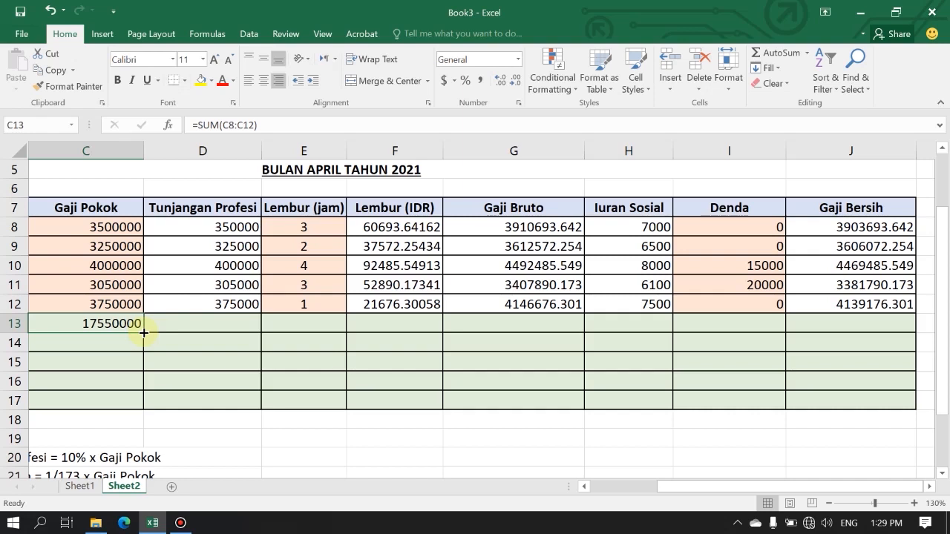
drag(144, 333, 870, 320)
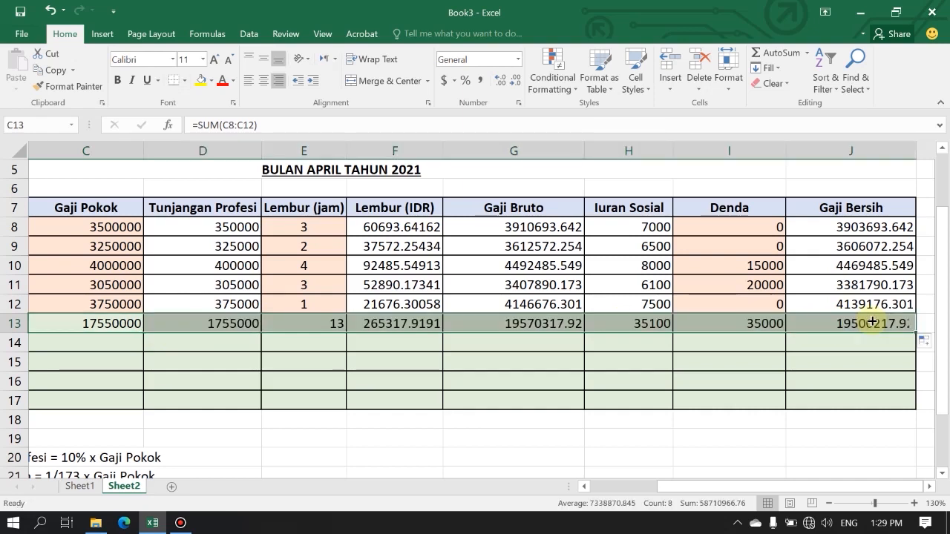
click(321, 322)
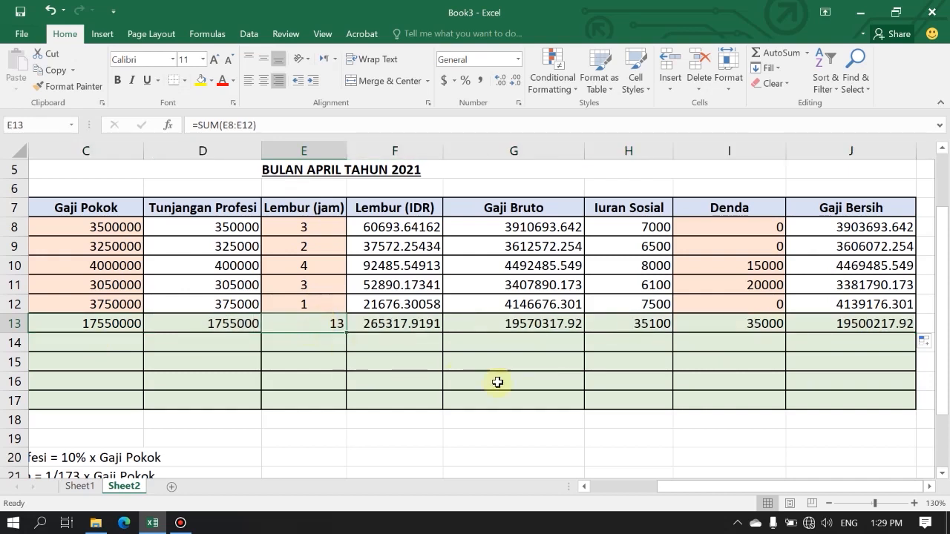
Enter =AVERAGE(C8:C12) in cell C14 for Nilai Rata-rata and copy it across to J14.
drag(679, 486, 642, 484)
click(189, 340)
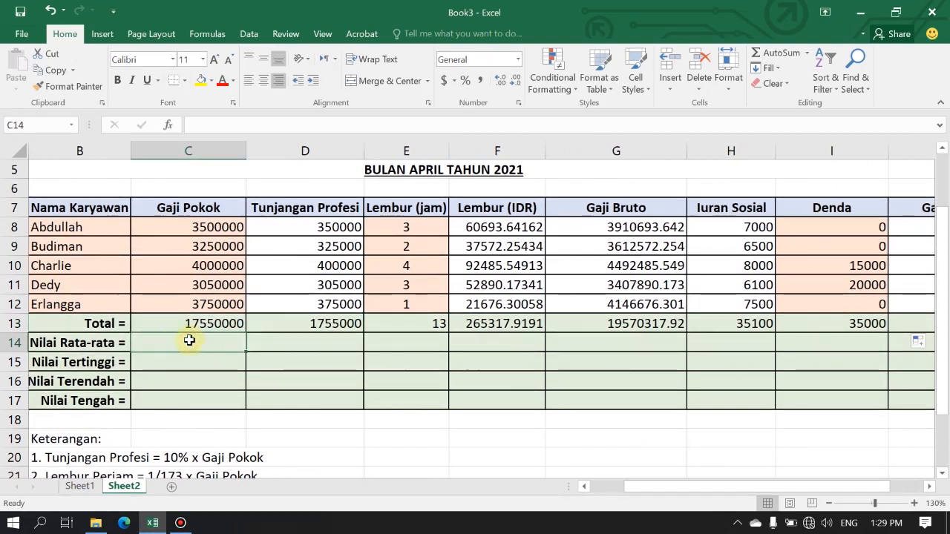
text(=aver)
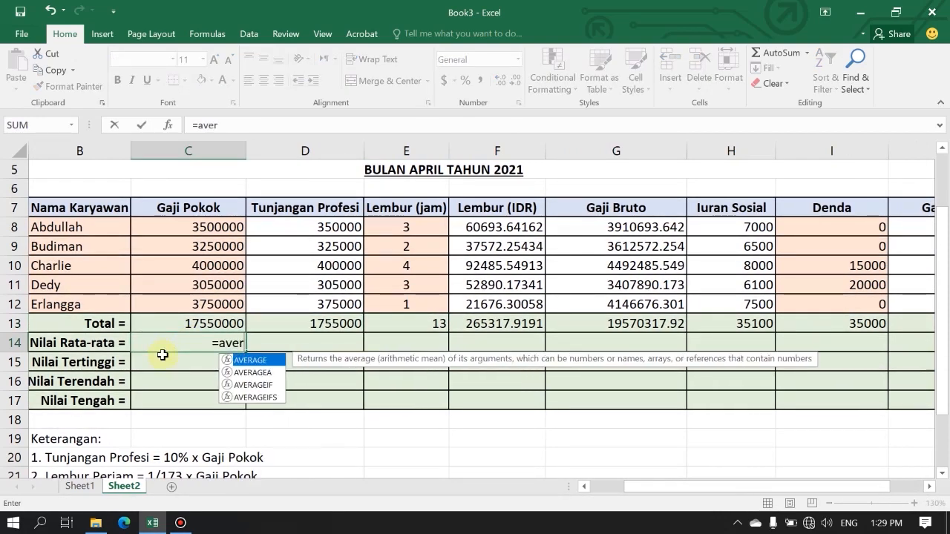
key(Tab)
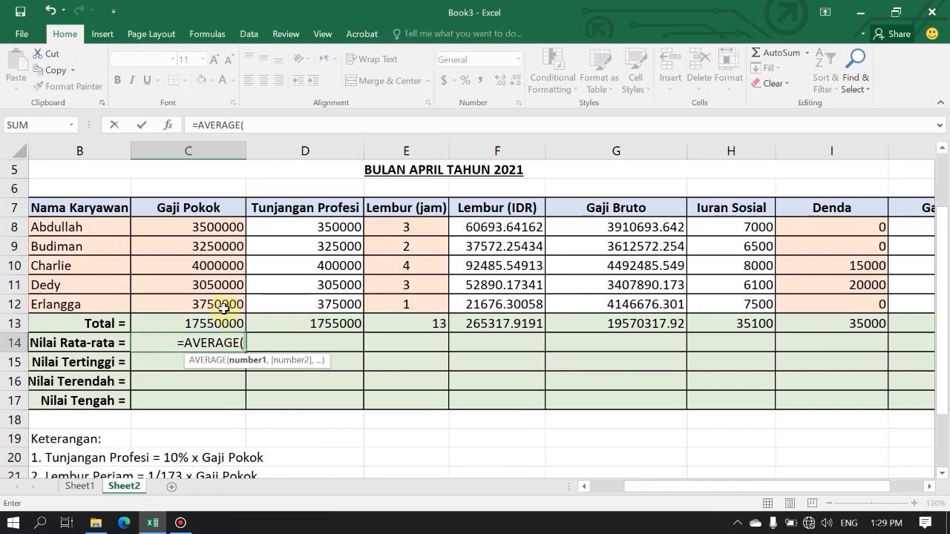
drag(216, 227, 214, 297)
text())
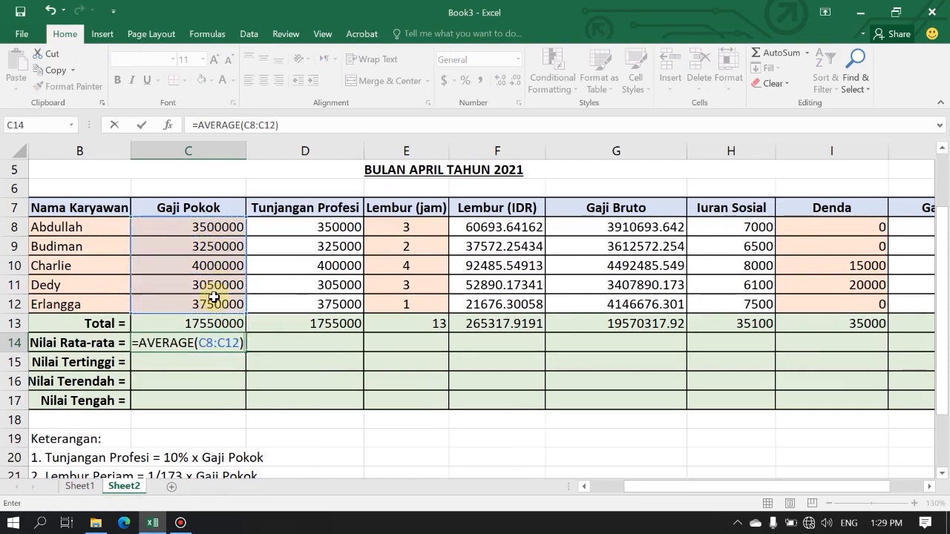
key(Return)
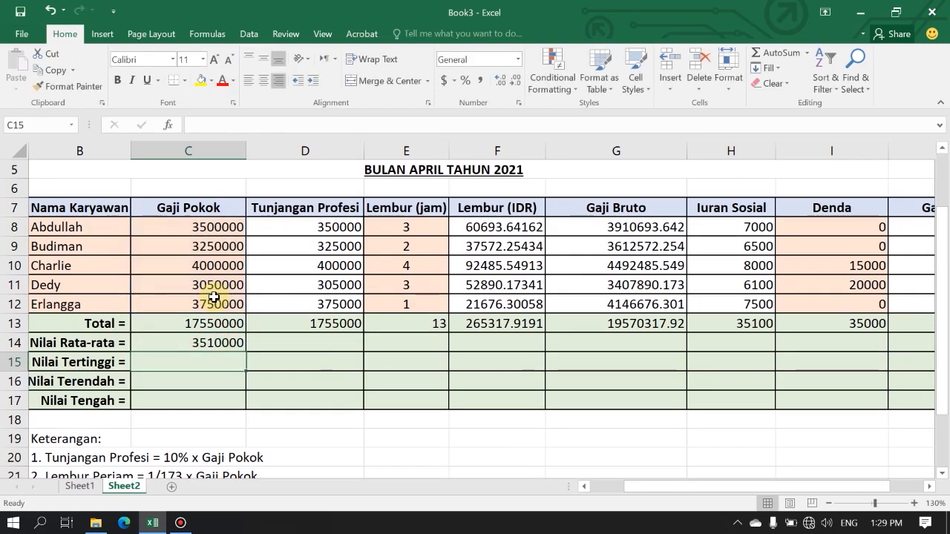
click(216, 343)
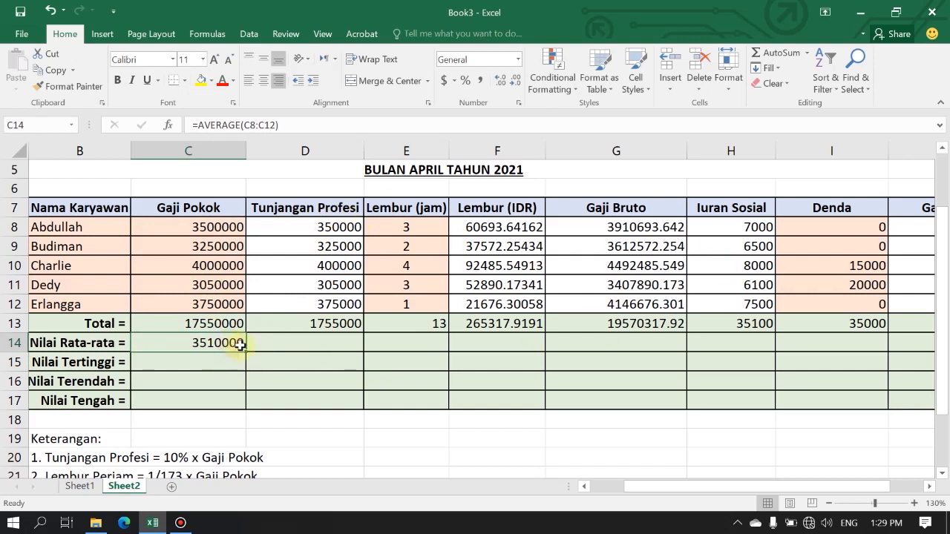
drag(246, 350, 802, 350)
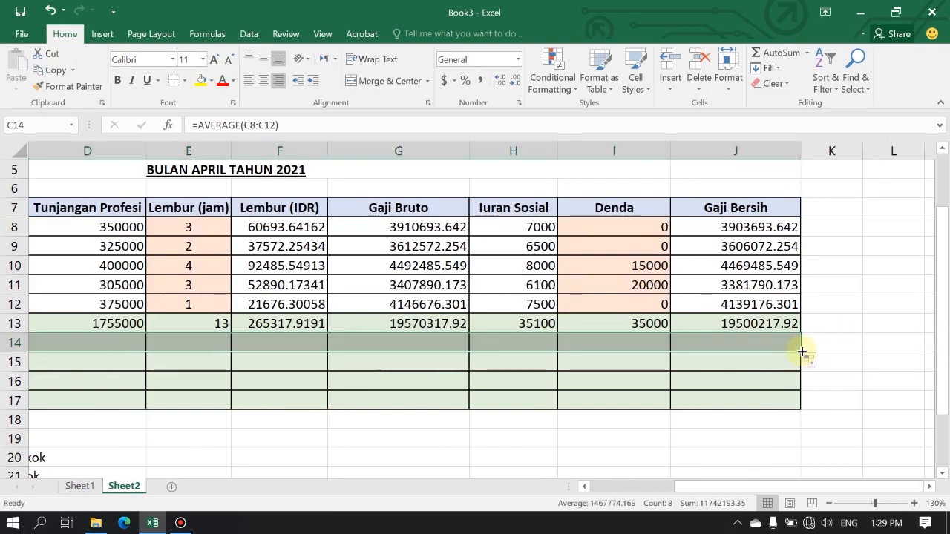
Enter =MAX(C8:C12) in cell C15 for Nilai Tertinggi and copy it across to J15.
drag(698, 486, 608, 501)
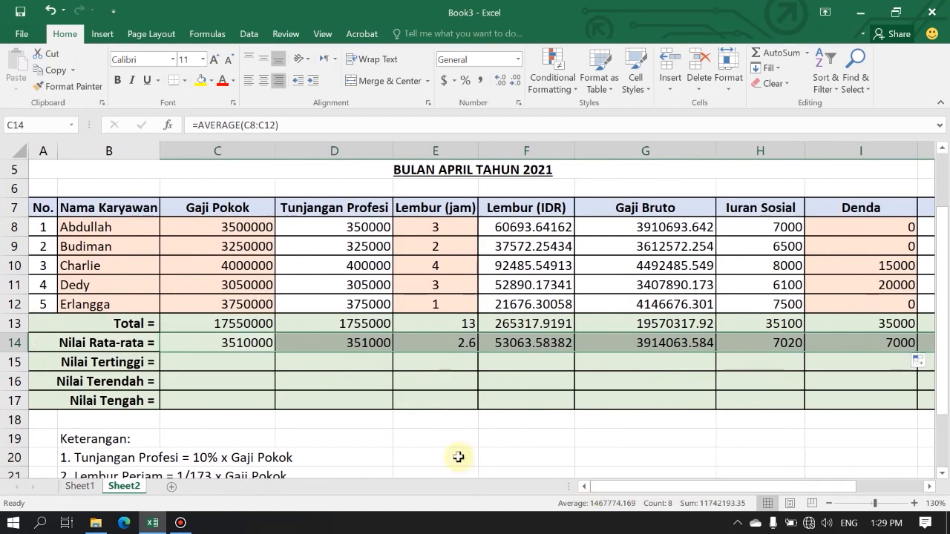
click(180, 364)
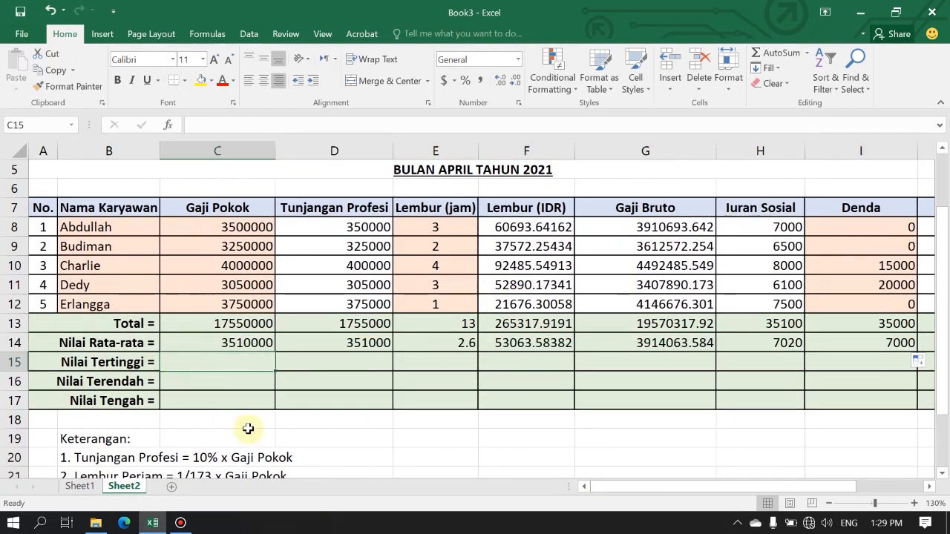
text(=max)
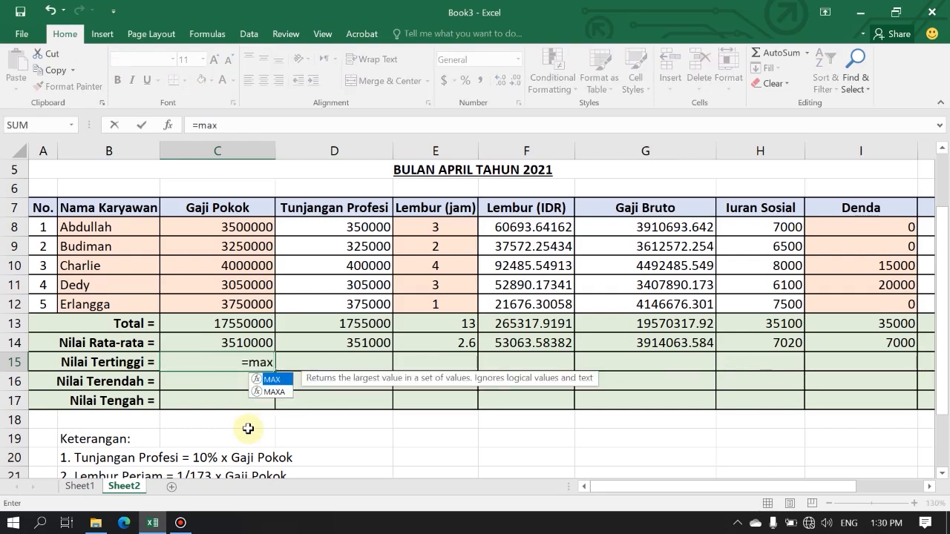
key(Tab)
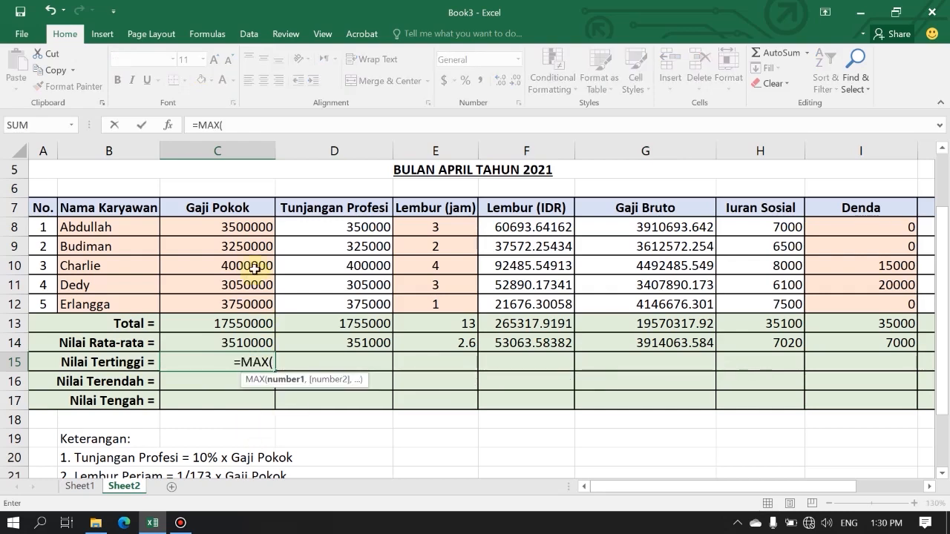
drag(248, 228, 247, 299)
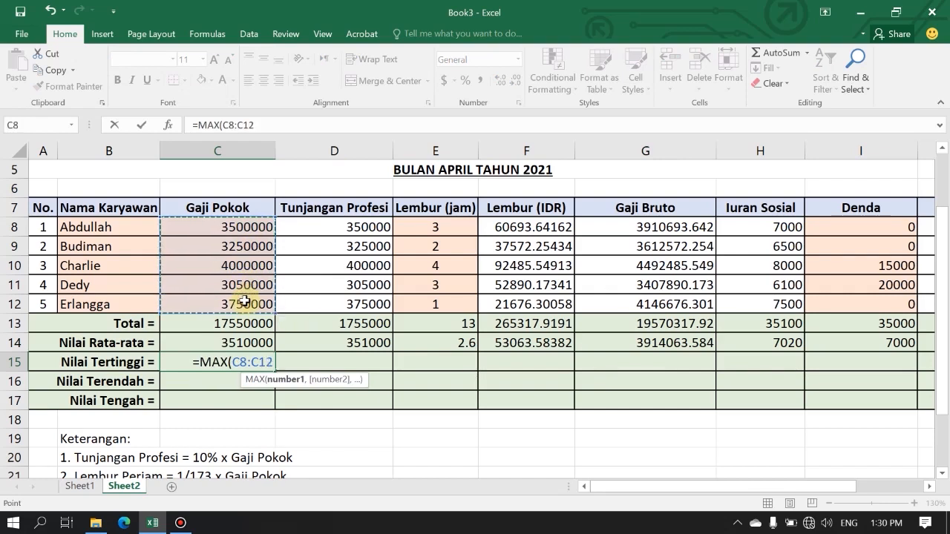
key(Return)
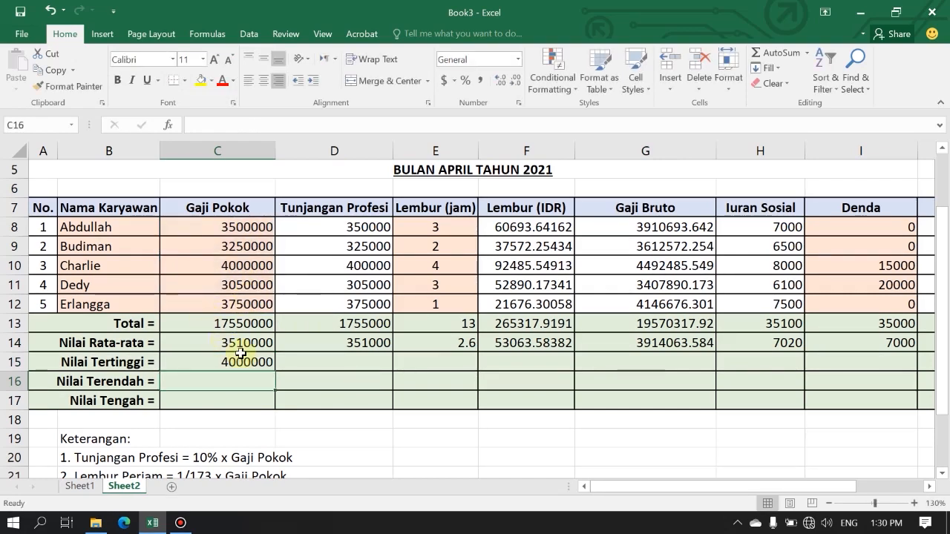
click(251, 365)
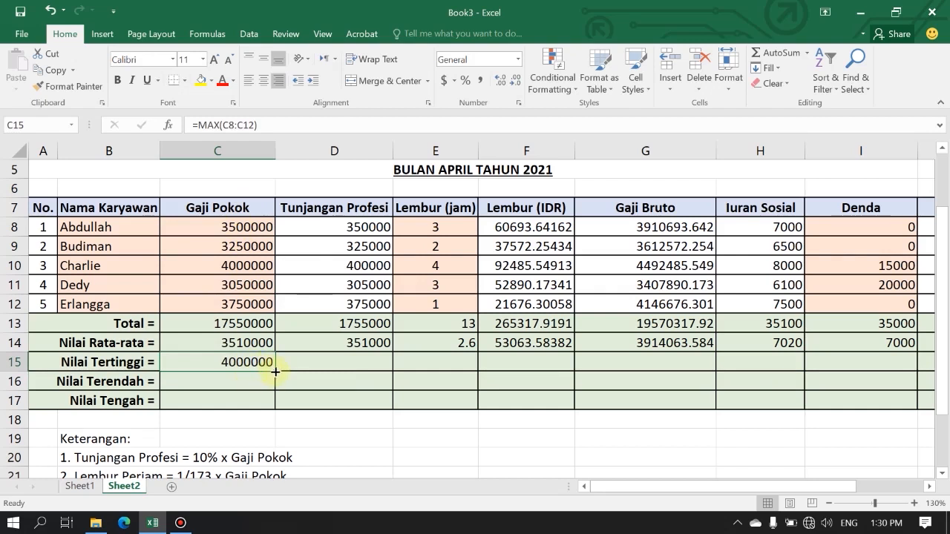
drag(274, 372, 794, 372)
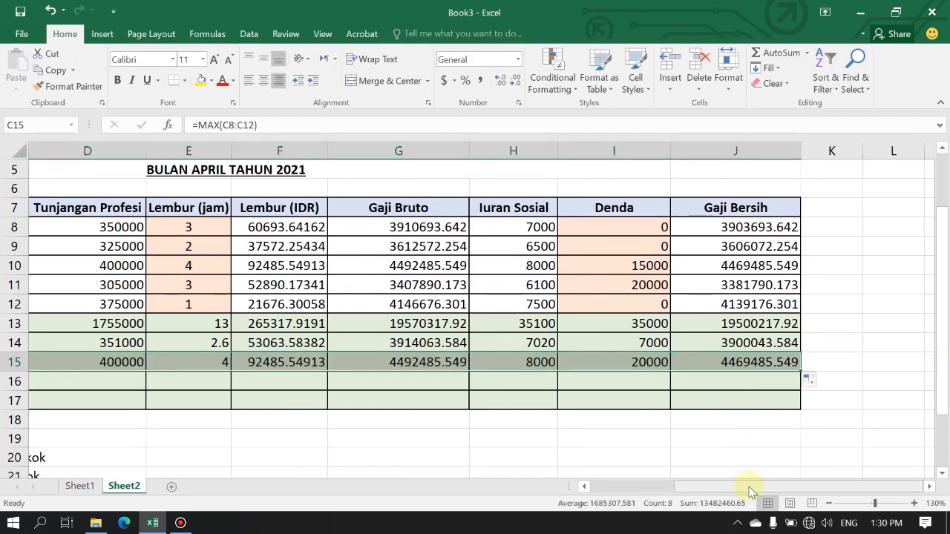
Enter =MIN(C8:C12) in cell C16 for Nilai Terendah and copy it across to J16.
drag(750, 492, 666, 492)
click(211, 385)
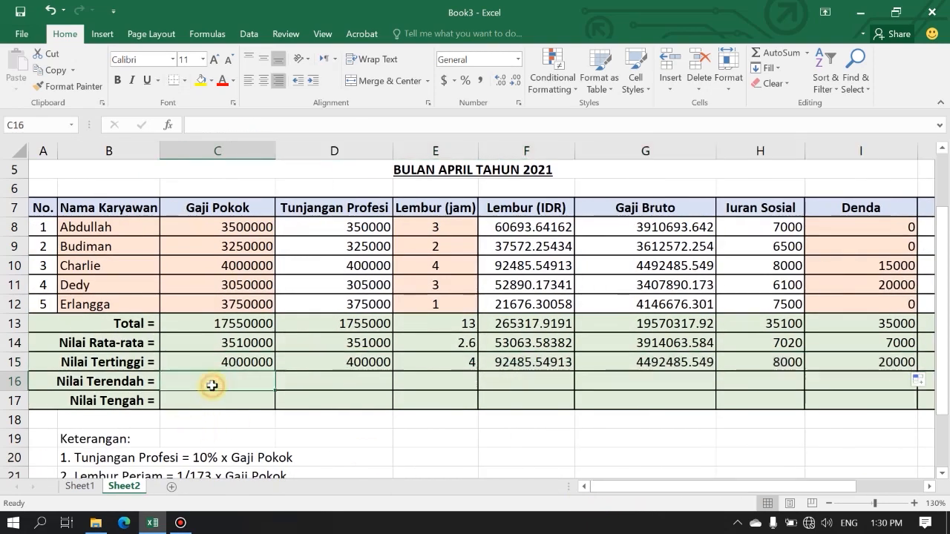
text(=min)
key(Tab)
drag(250, 223, 248, 299)
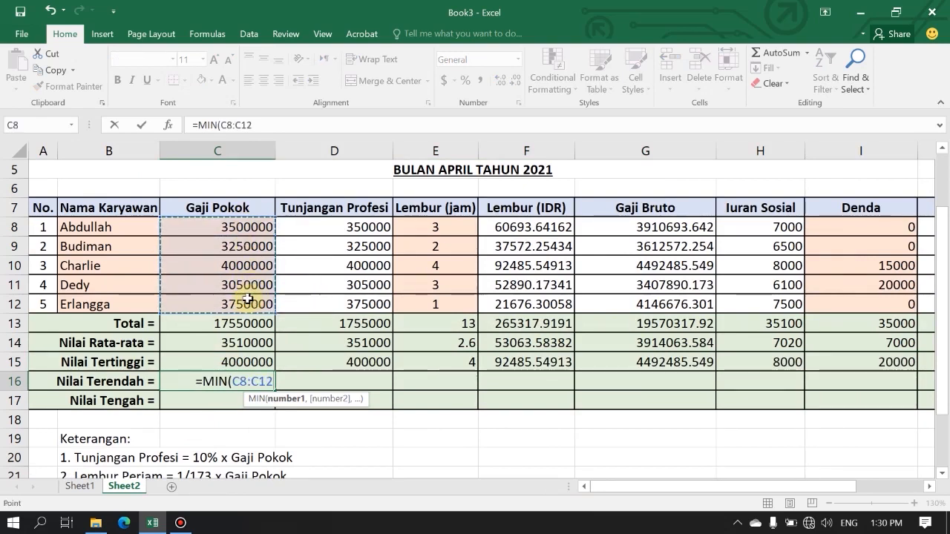
key(Return)
click(265, 382)
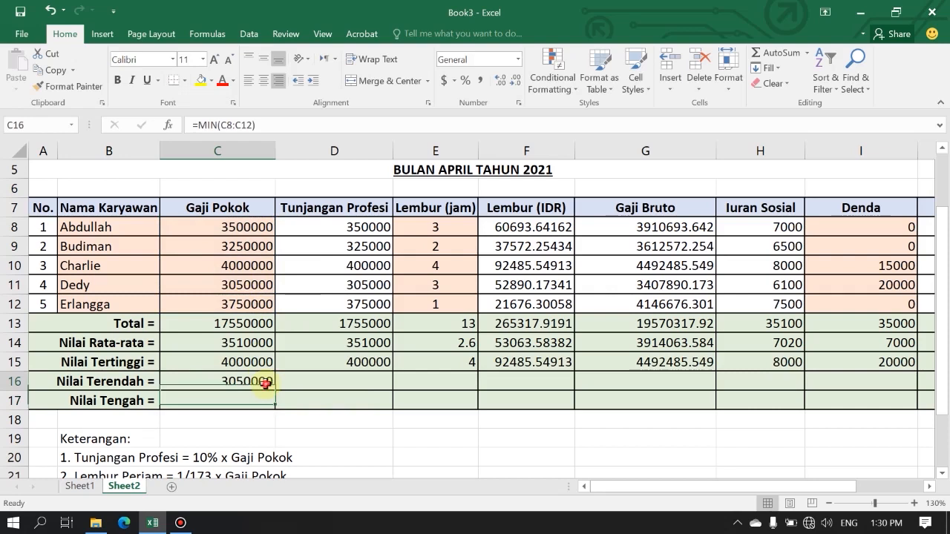
drag(274, 391, 932, 376)
Enter =MEDIAN(C8:C12) in cell C17 for Nilai Tengah and copy it across to J17.
click(221, 403)
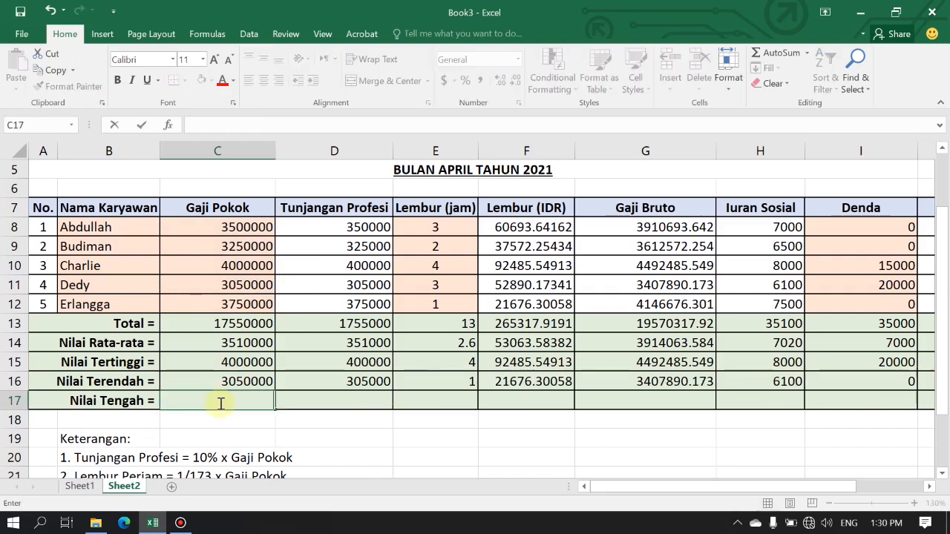
text(=)
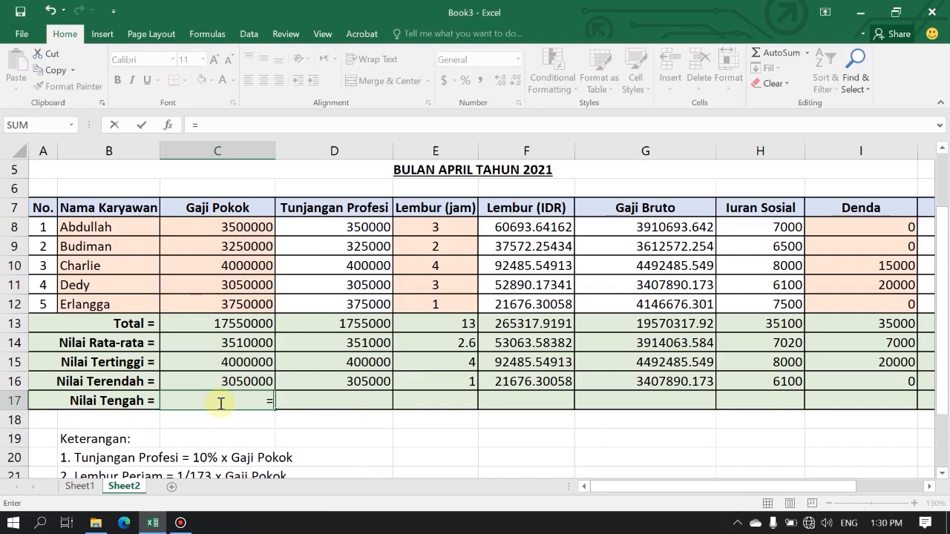
text(medi)
key(Tab)
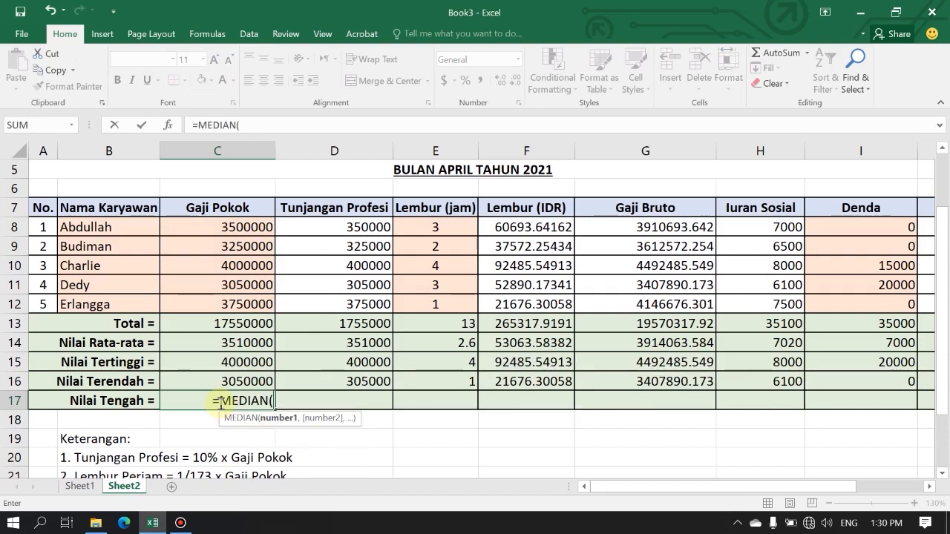
drag(251, 227, 247, 295)
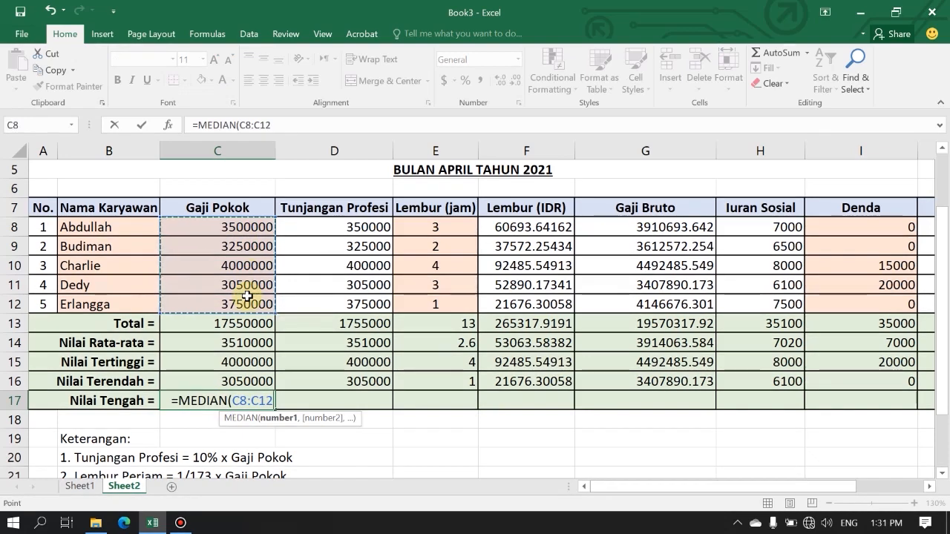
text())
key(Return)
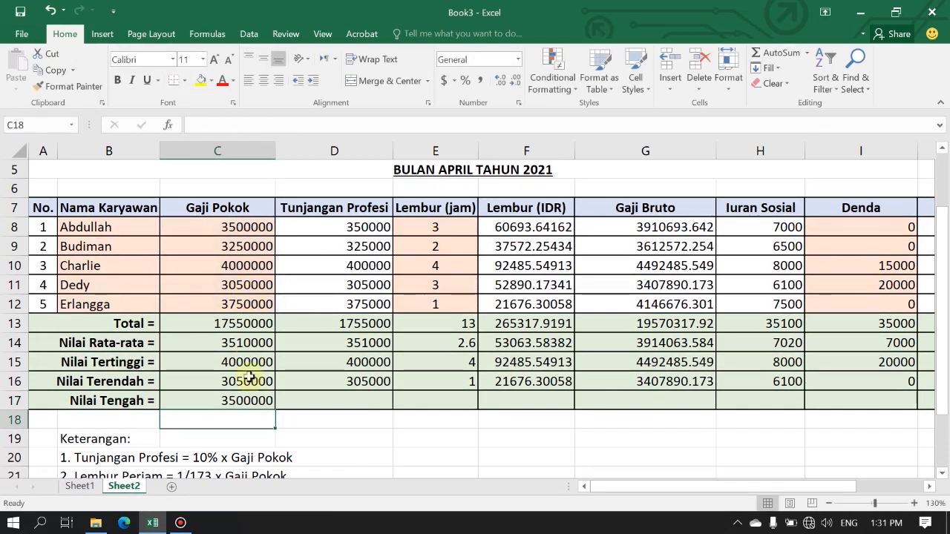
click(244, 403)
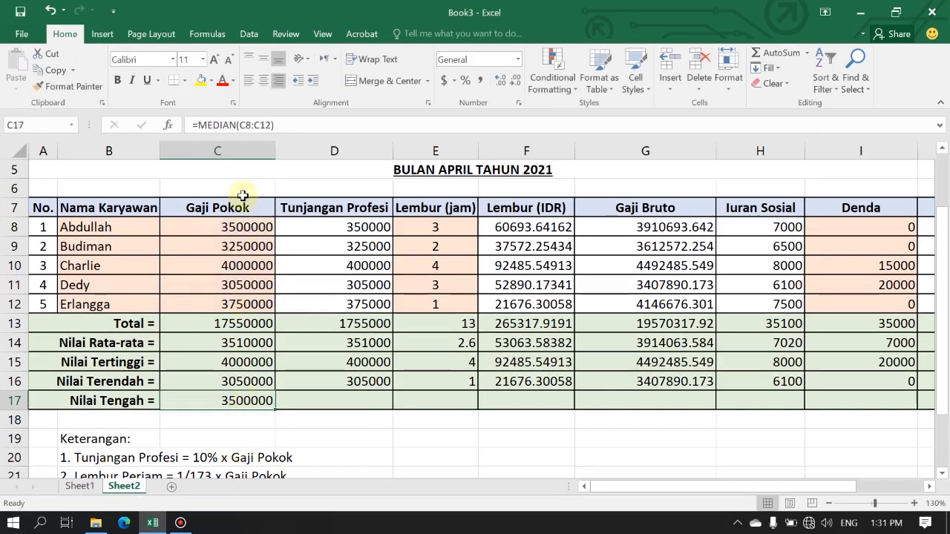
drag(275, 412, 806, 401)
drag(751, 492, 667, 492)
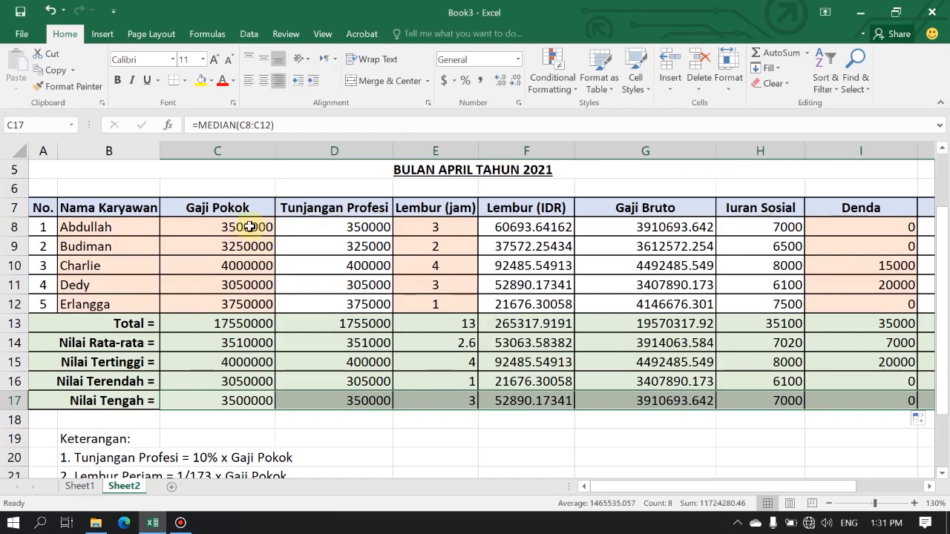
Select the Gaji Pokok and Tunjangan Profesi values together with their summary rows, C8:D17.
drag(223, 224, 334, 394)
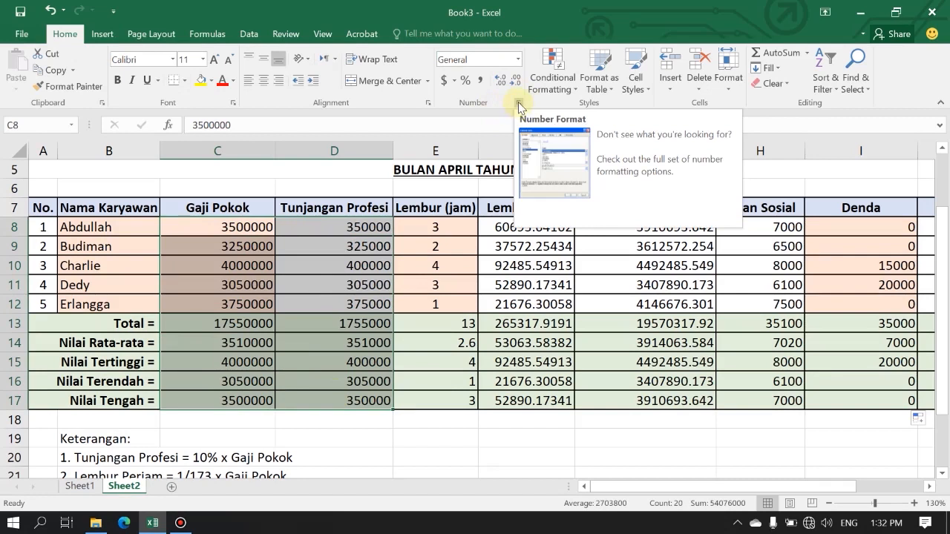
right_click(269, 255)
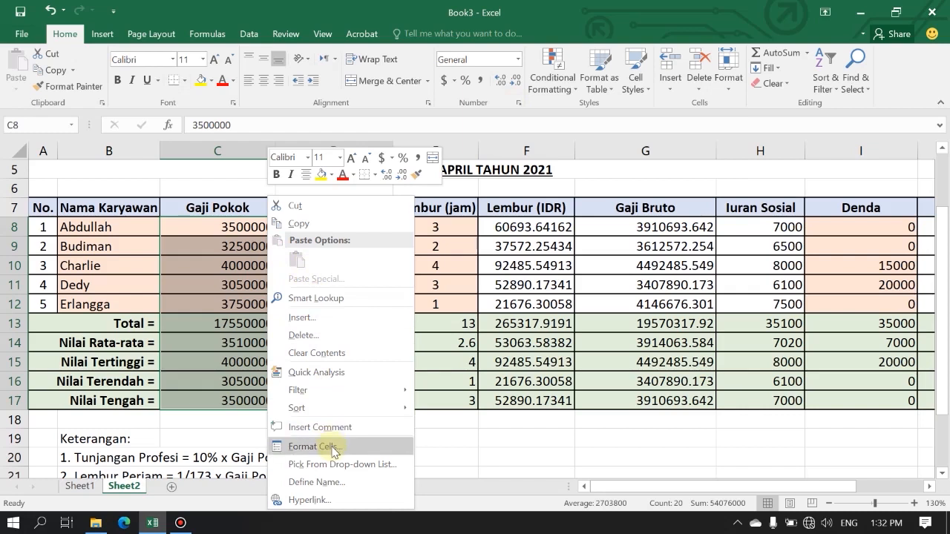
click(333, 451)
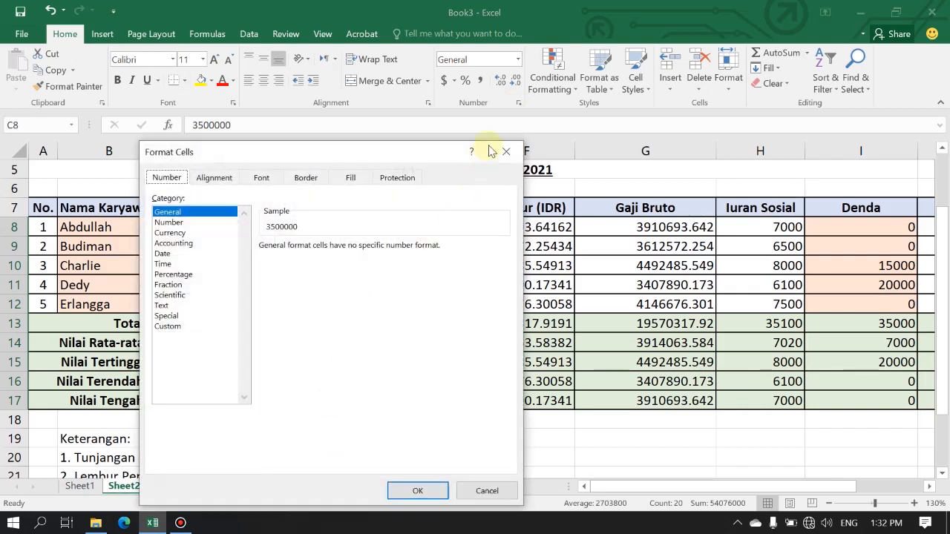
click(506, 152)
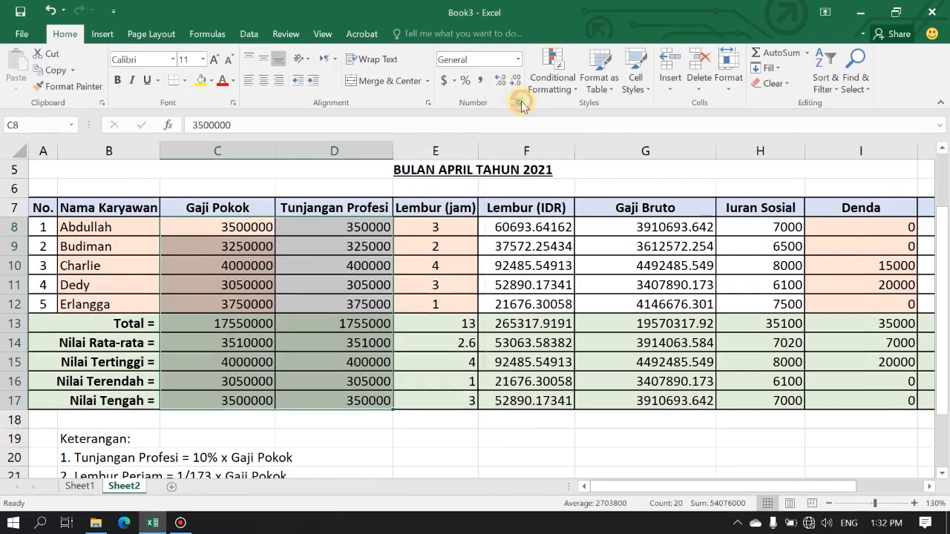
Format the selected range C8:D17 as Currency with the Rp Indonesian symbol and 0 decimal places.
click(519, 103)
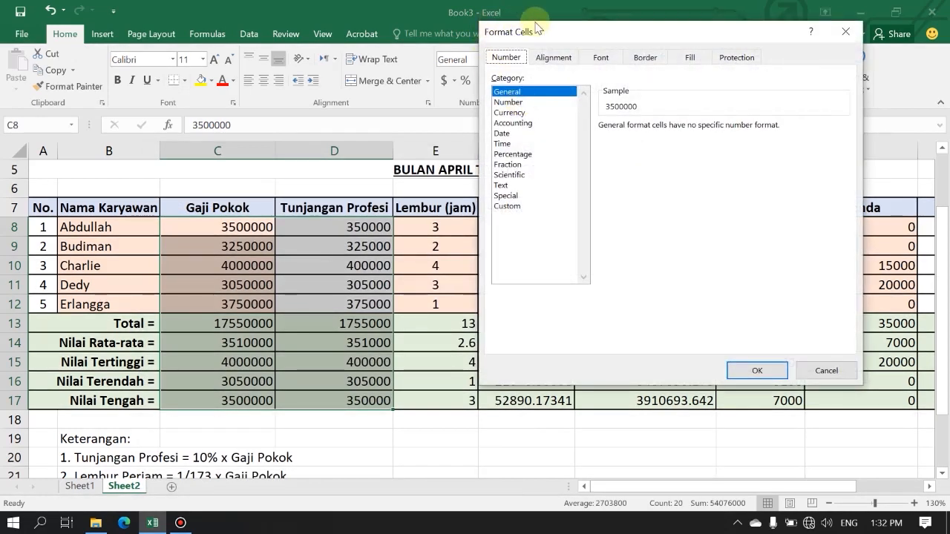
drag(547, 34, 525, 97)
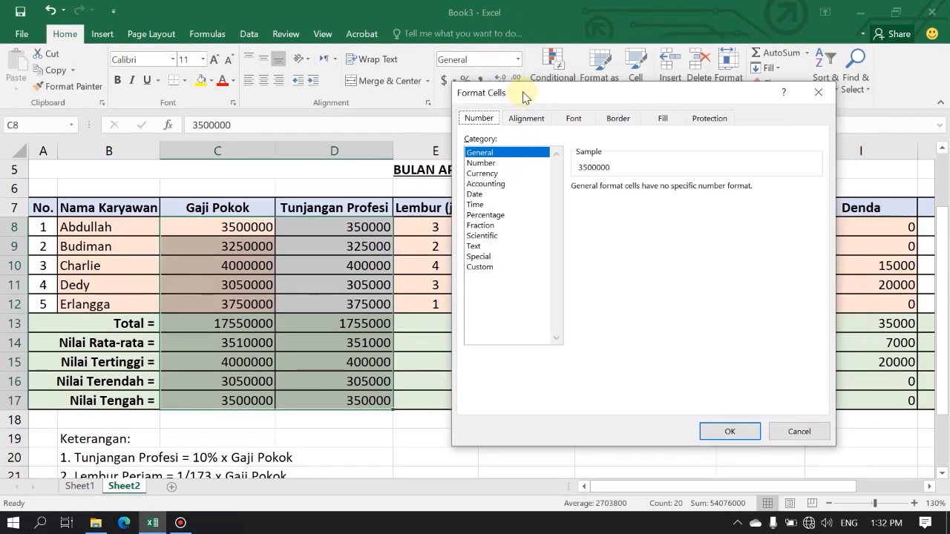
click(488, 175)
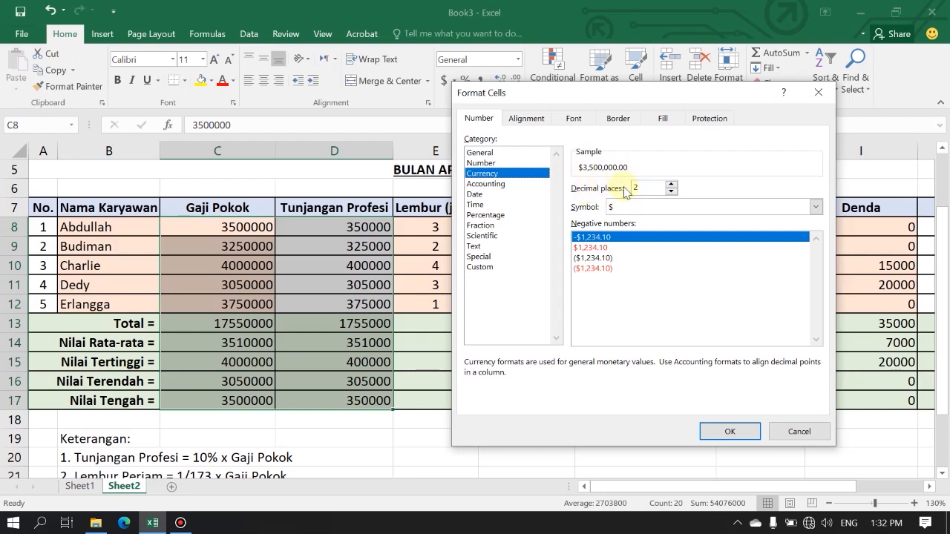
click(816, 207)
scroll(783, 249, down, 10)
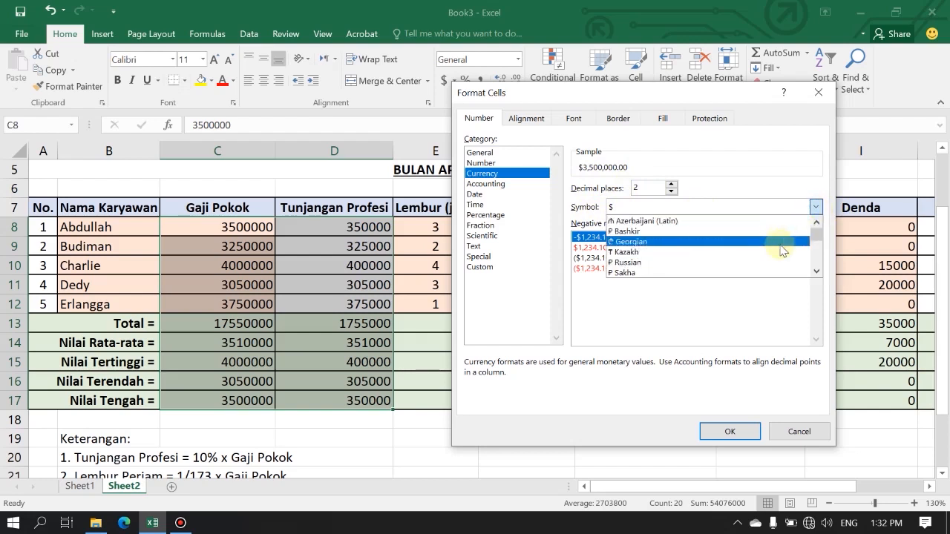
scroll(781, 260, down, 6)
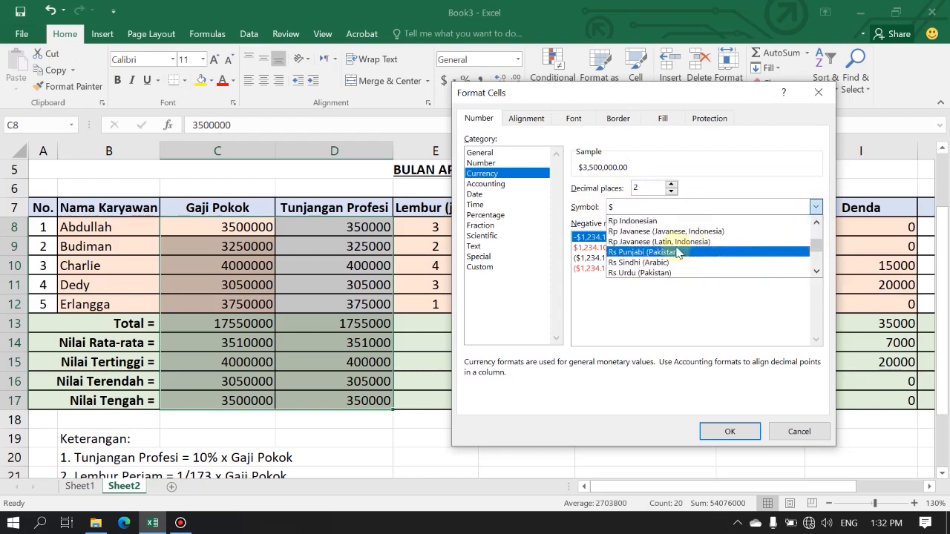
click(641, 221)
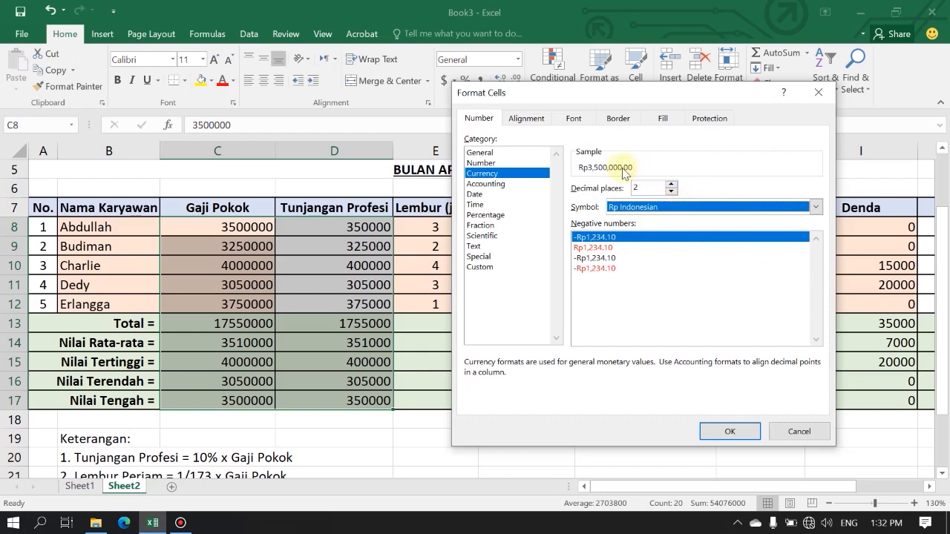
click(671, 191)
click(671, 191)
click(730, 429)
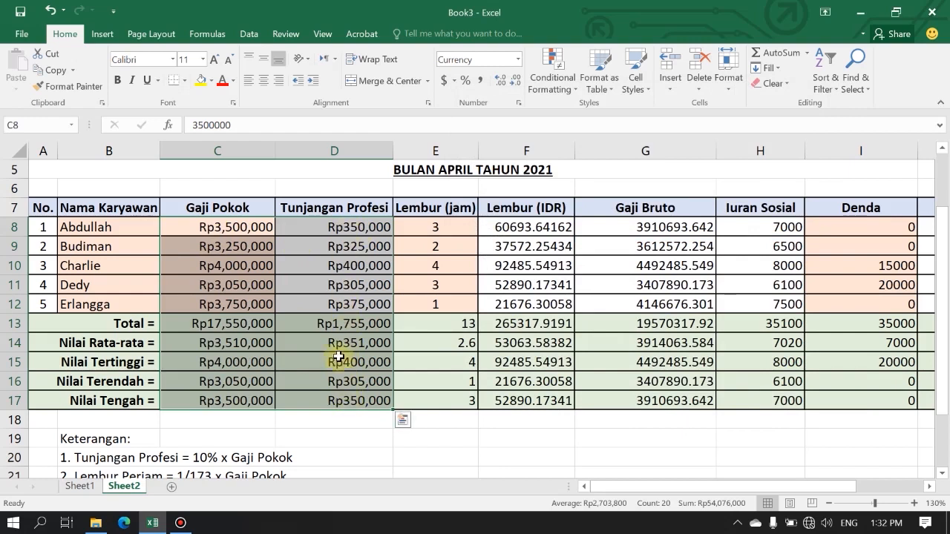
Center the Lembur (jam) values and their summary rows in E8:E17 horizontally.
click(334, 227)
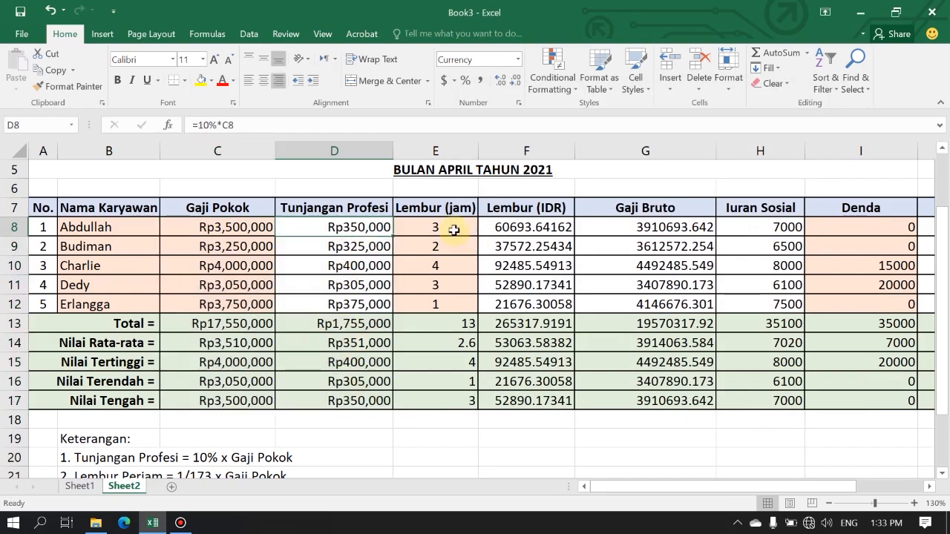
drag(454, 227, 455, 402)
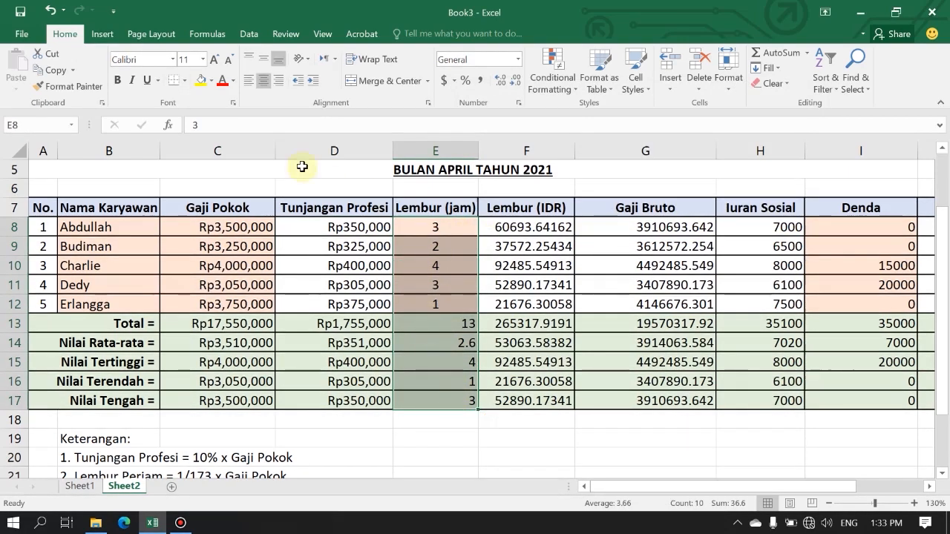
click(265, 88)
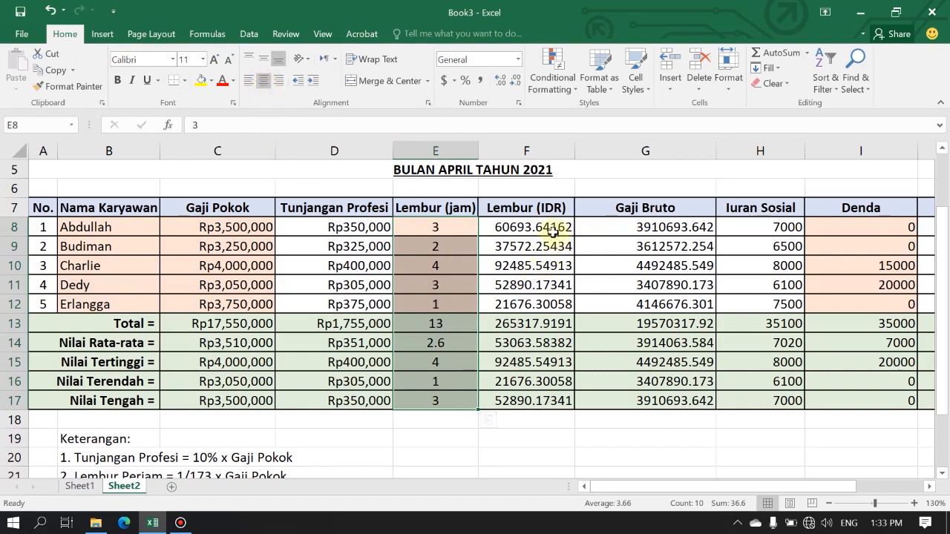
Format the range F8:J17, from Lembur (IDR) to Gaji Bersih, as Currency with the Rp symbol and 0 decimal places.
drag(549, 225, 758, 403)
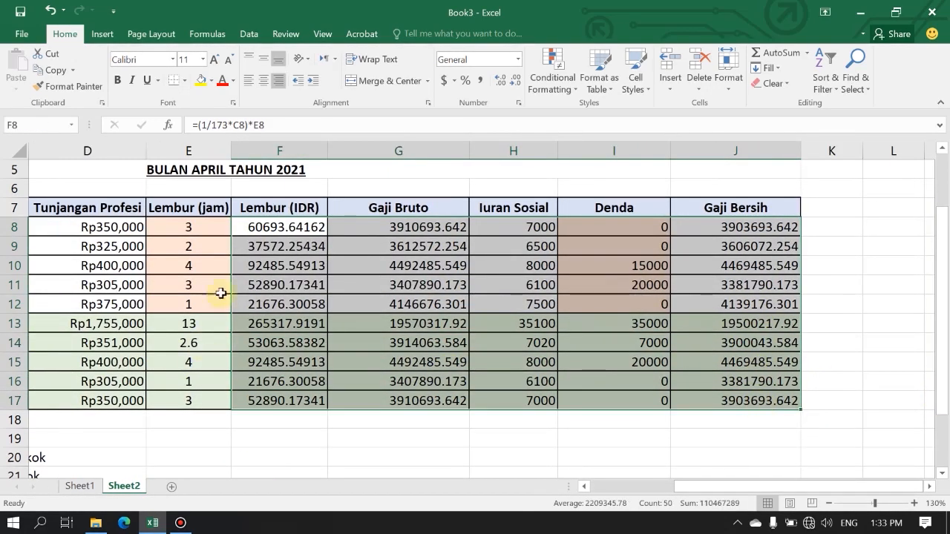
click(519, 103)
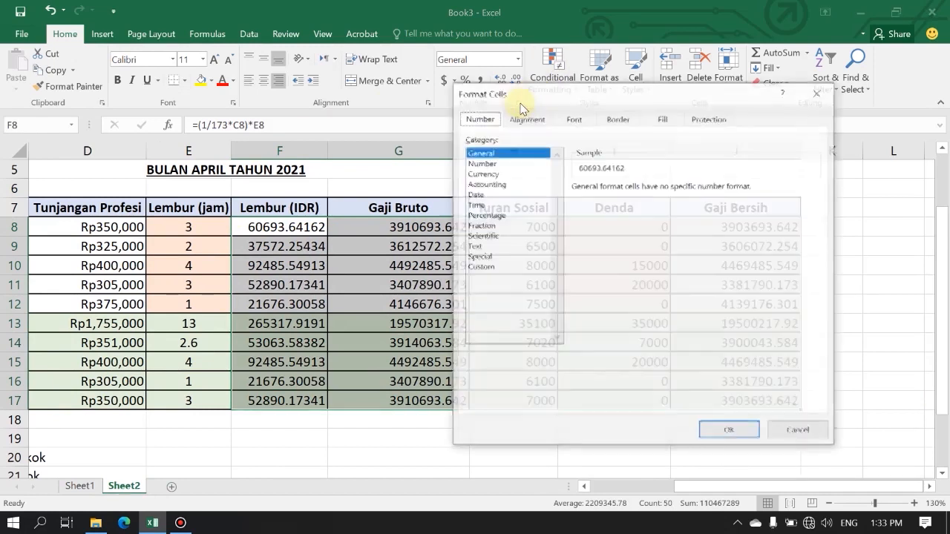
click(483, 173)
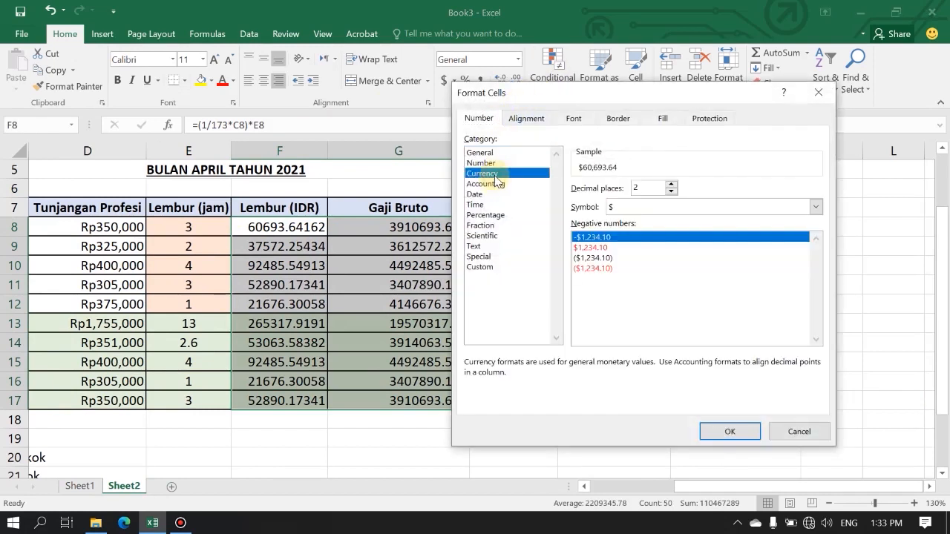
click(672, 191)
click(671, 191)
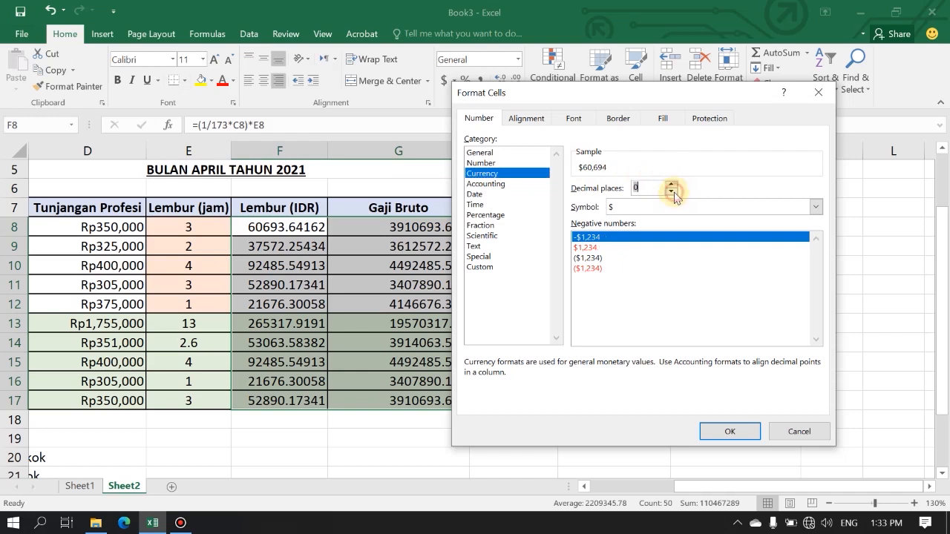
click(814, 207)
drag(820, 239, 819, 255)
click(653, 263)
click(736, 432)
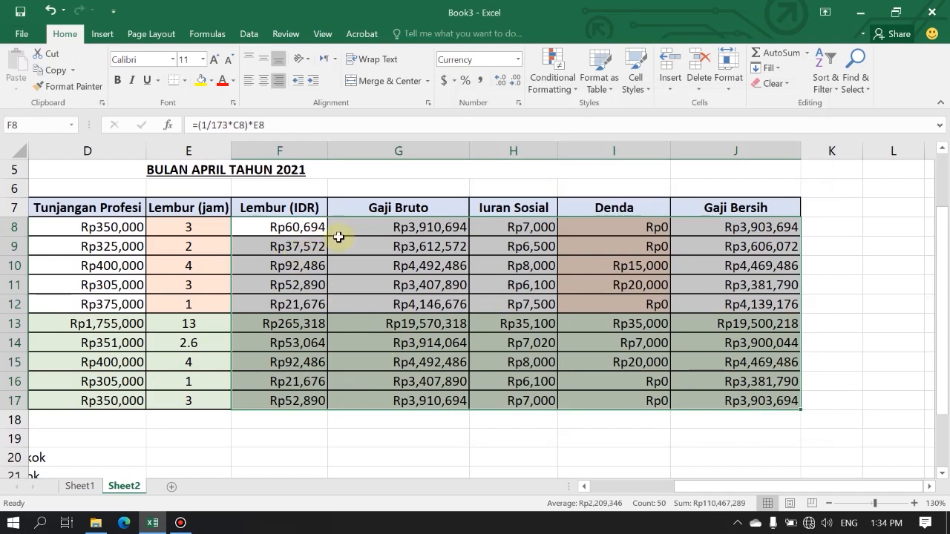
click(418, 433)
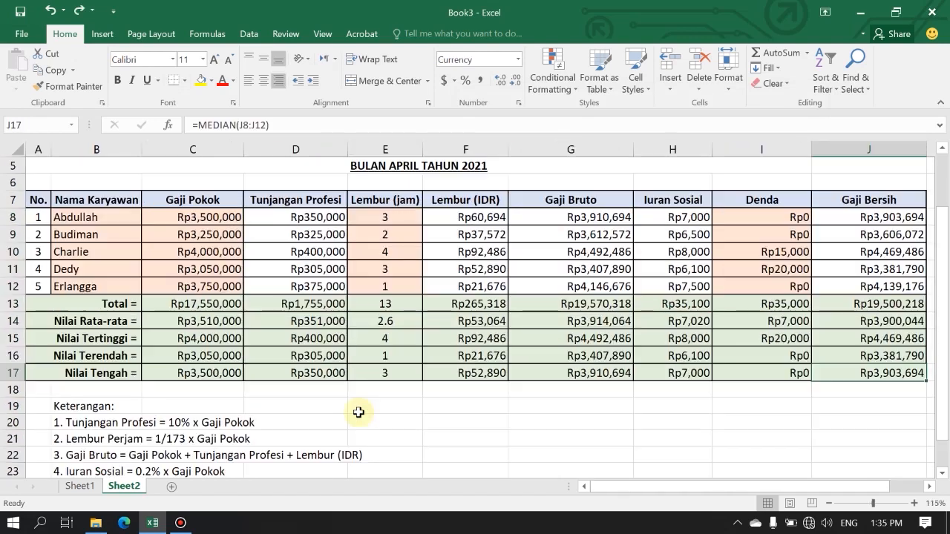